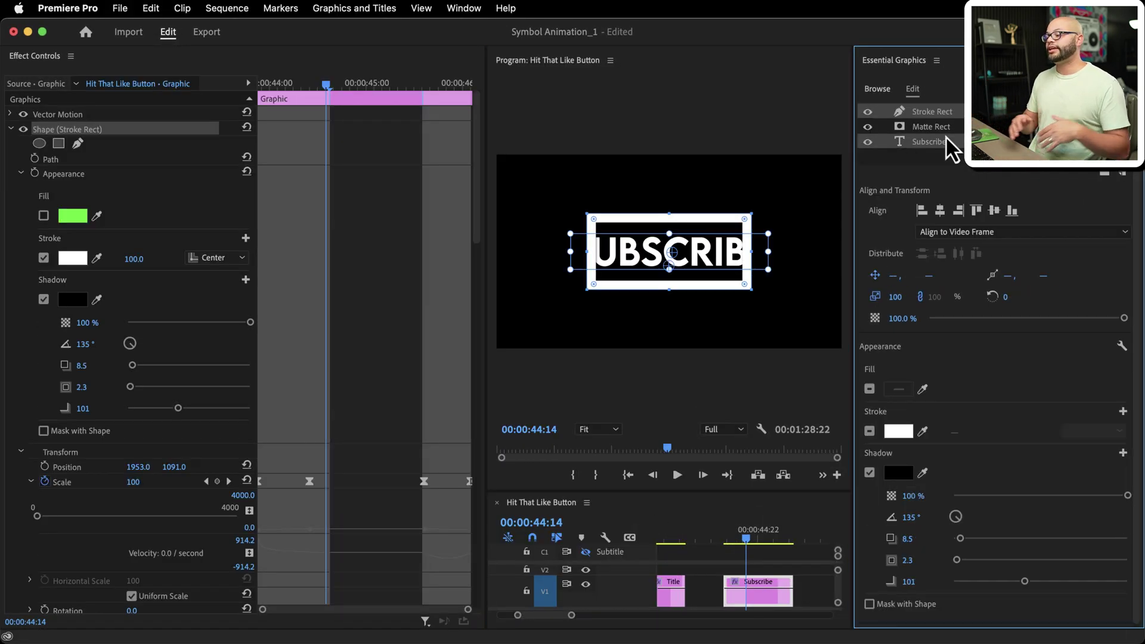
{"action": "left_click", "coordinate": [932, 126], "text": "shift"}
{"action": "left_click_drag", "start_coordinate": [751, 251], "coordinate": [787, 251]}
{"action": "left_click_drag", "start_coordinate": [587, 251], "coordinate": [552, 251]}
{"action": "mouse_move", "coordinate": [746, 538]}
{"action": "left_mouse_down"}
{"action": "mouse_move", "coordinate": [733, 542]}
{"action": "mouse_move", "coordinate": [758, 539]}
{"action": "left_mouse_up"}
{"action": "left_click", "coordinate": [779, 216]}
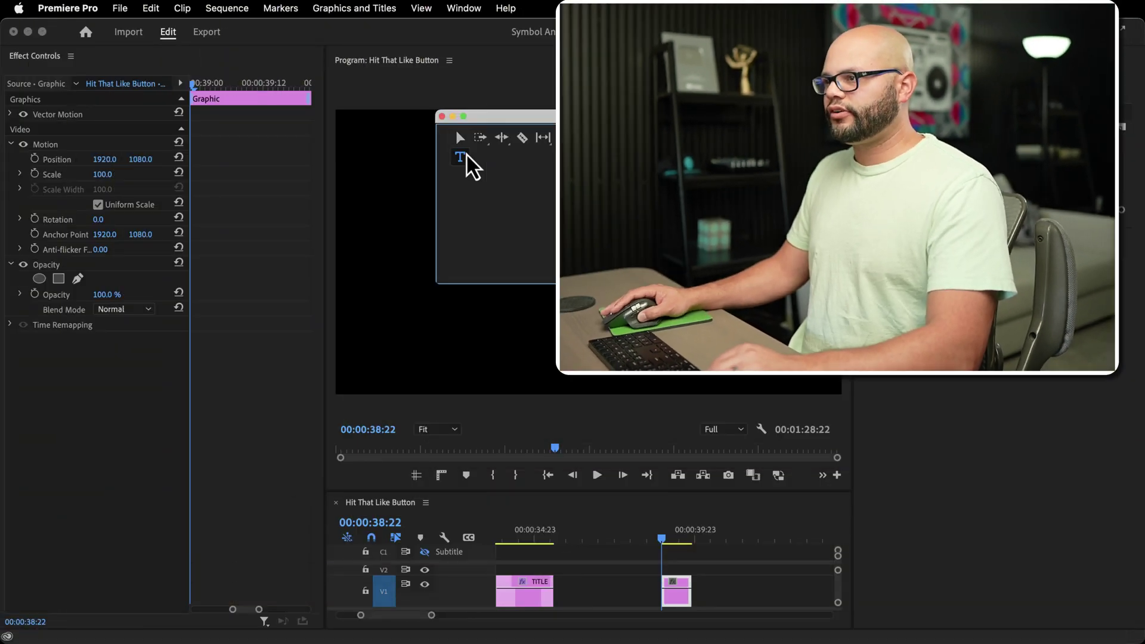
Add a text layer reading "Title" to the graphic with the Type tool.
{"action": "left_click", "coordinate": [459, 157]}
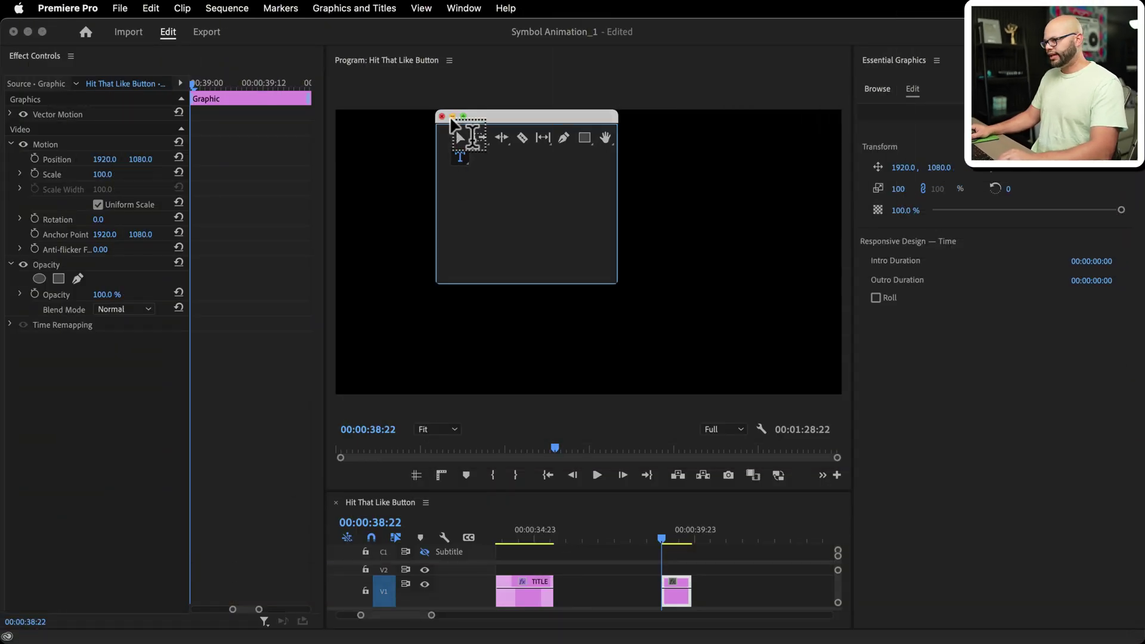
{"action": "left_click", "coordinate": [442, 116]}
{"action": "left_click", "coordinate": [516, 245]}
{"action": "type", "text": "Title"}
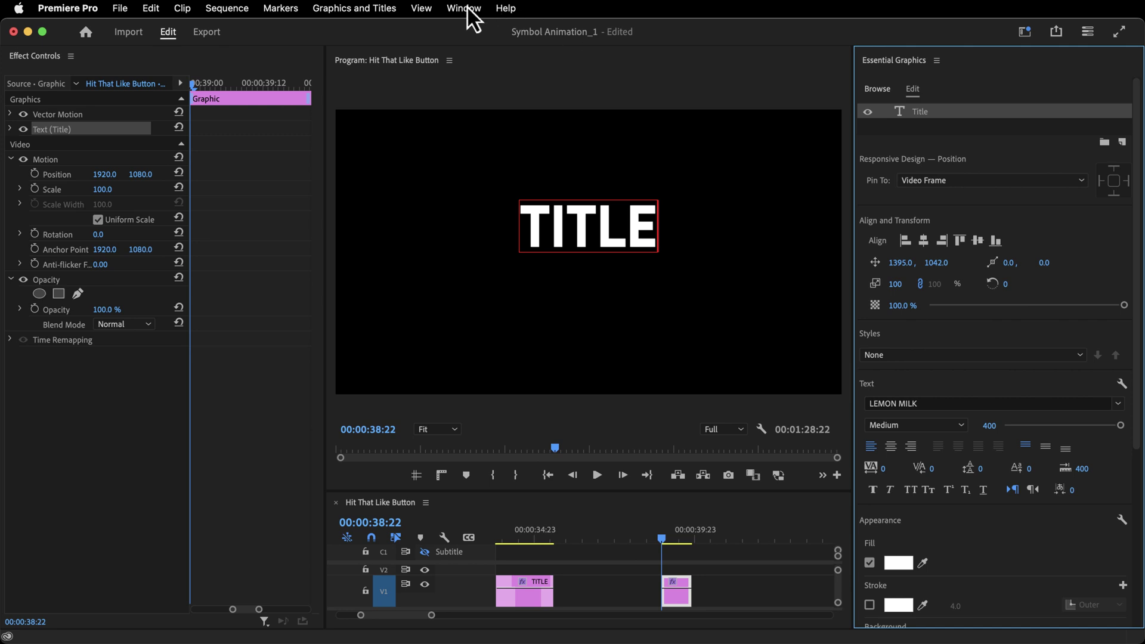
Center the title's paragraph alignment and align the text horizontally and vertically to the middle of the frame.
{"action": "left_click", "coordinate": [463, 8]}
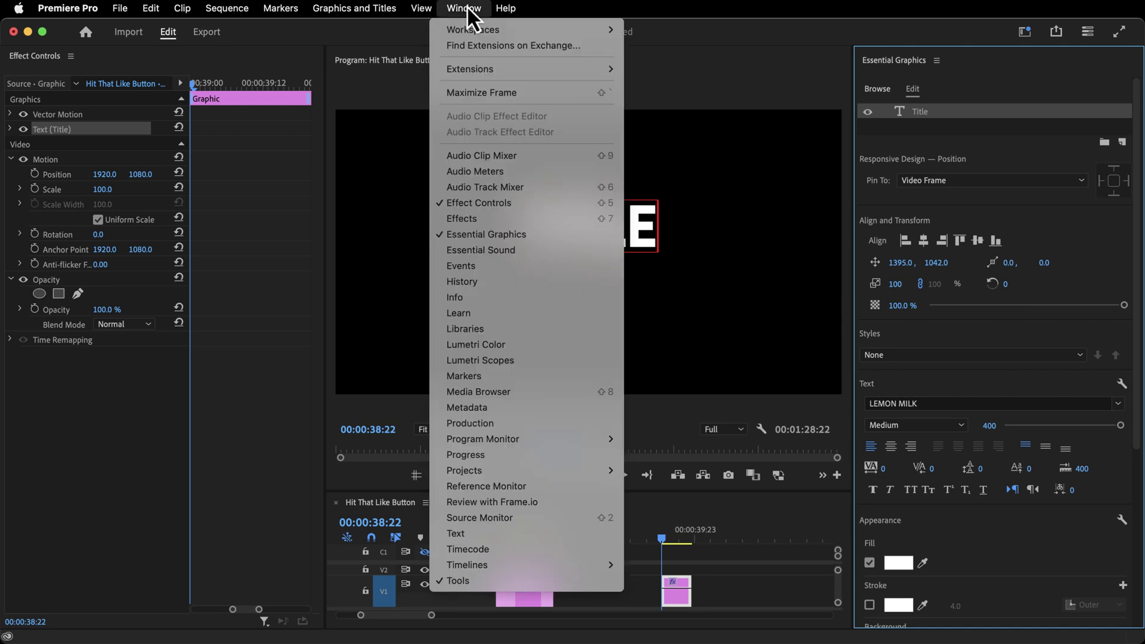
{"action": "left_click", "coordinate": [911, 94]}
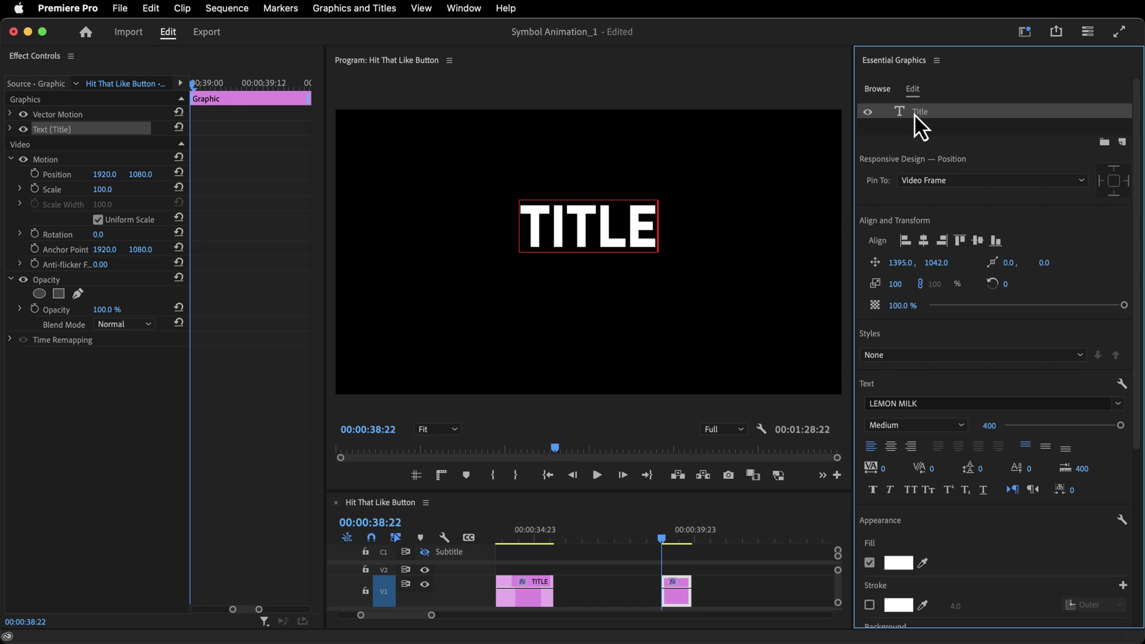
{"action": "left_click", "coordinate": [891, 446]}
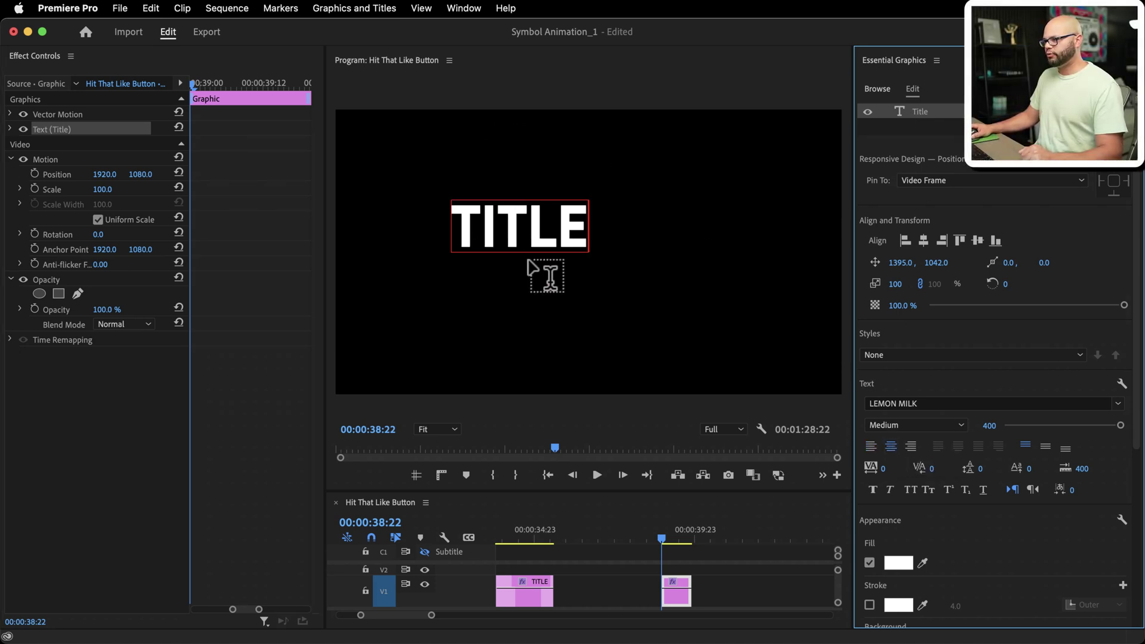
{"action": "left_click", "coordinate": [923, 241]}
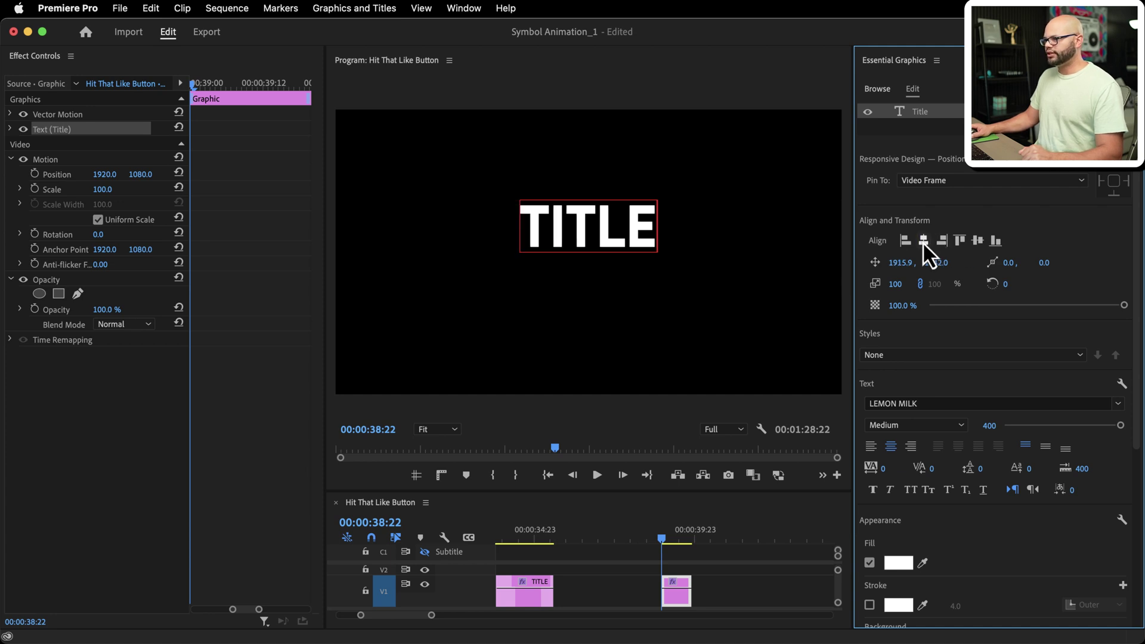
{"action": "left_click", "coordinate": [977, 240]}
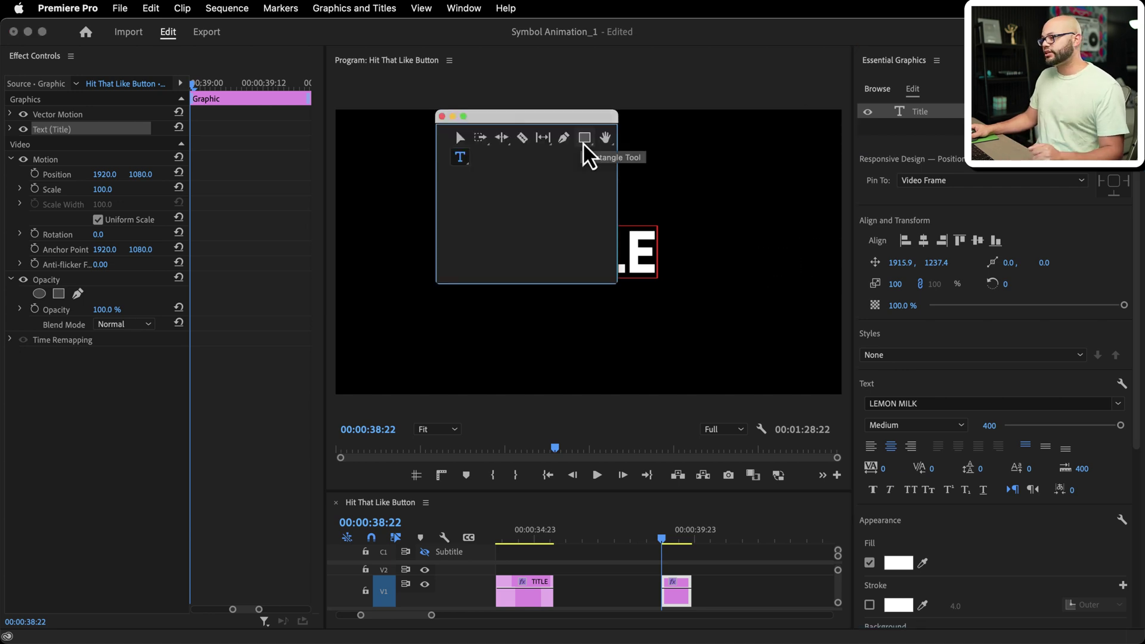
Draw a rectangle about 1983 by 977 pixels around the title text with the Rectangle tool.
{"action": "left_click", "coordinate": [584, 138]}
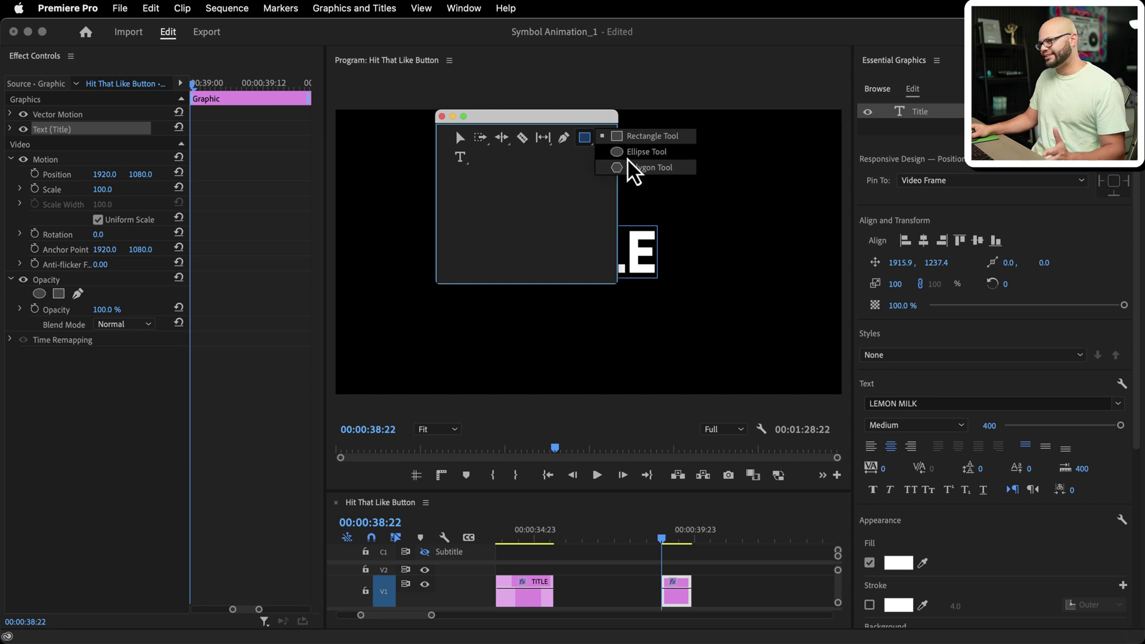
{"action": "left_click", "coordinate": [641, 136]}
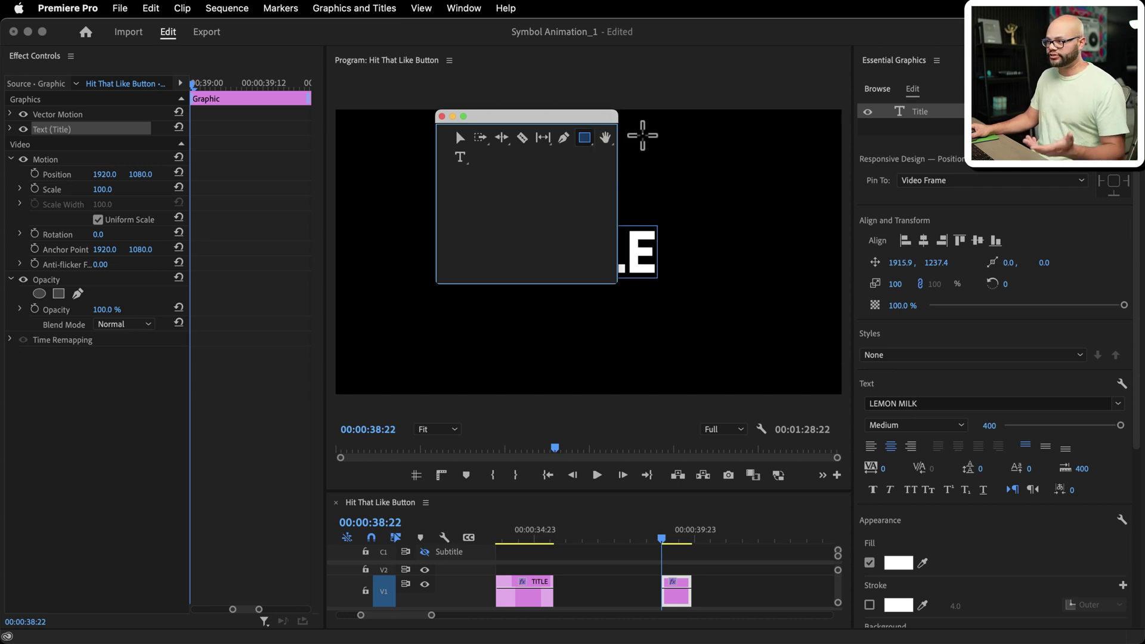
{"action": "left_click_drag", "start_coordinate": [455, 188], "coordinate": [719, 322]}
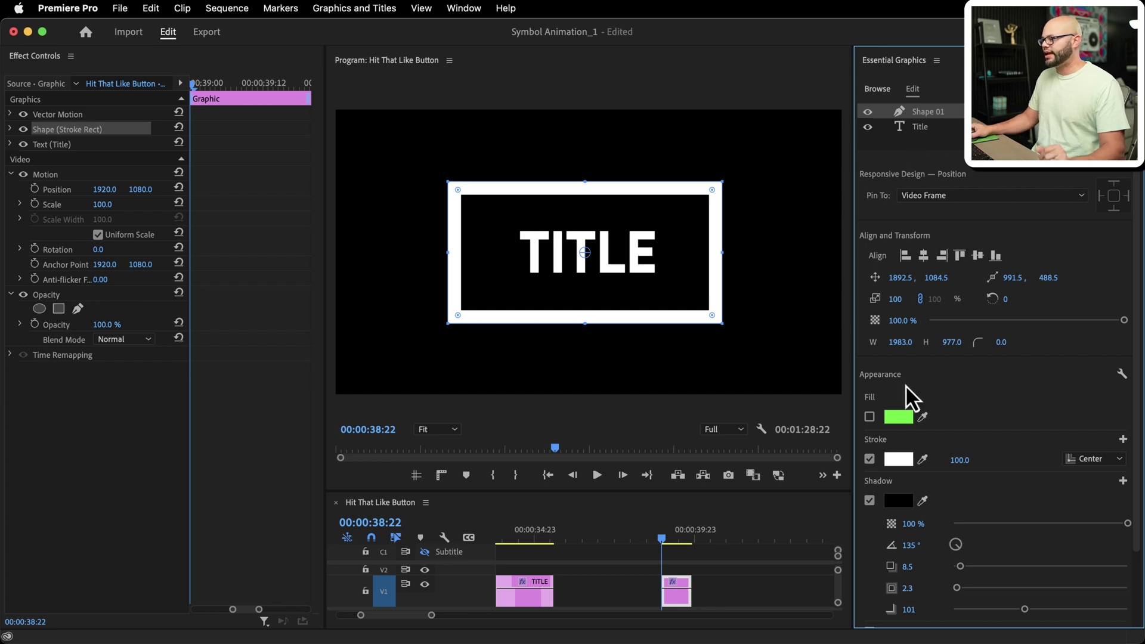
Toggle the rectangle's stroke and fill to compare their looks, and reapply the Center stroke position.
{"action": "left_click", "coordinate": [869, 461]}
{"action": "left_click", "coordinate": [869, 460]}
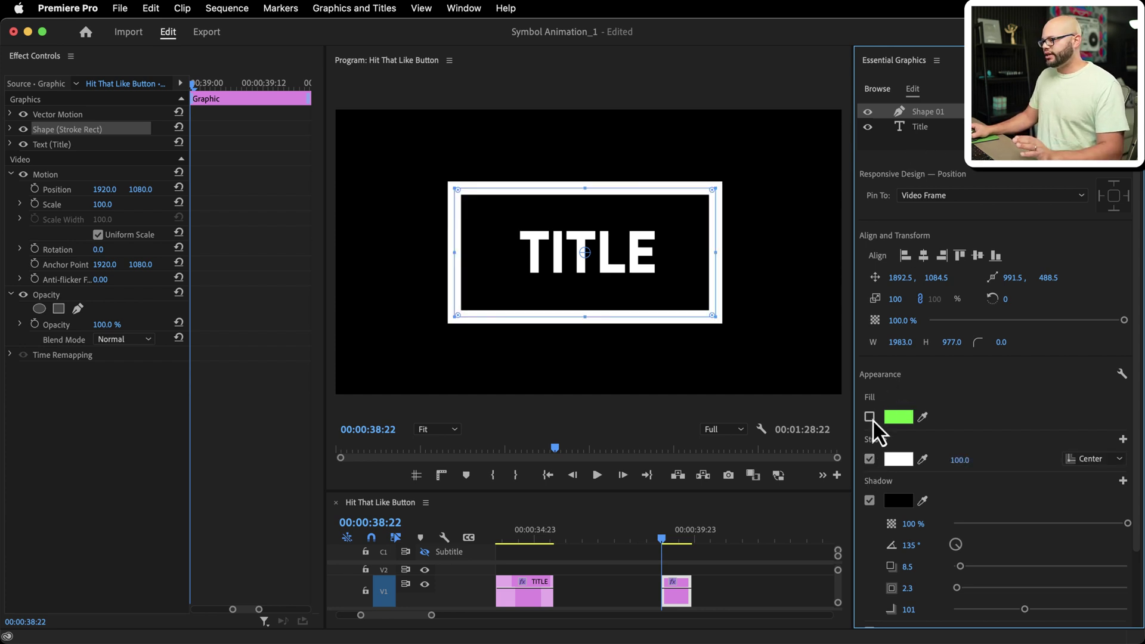
{"action": "left_click", "coordinate": [870, 417]}
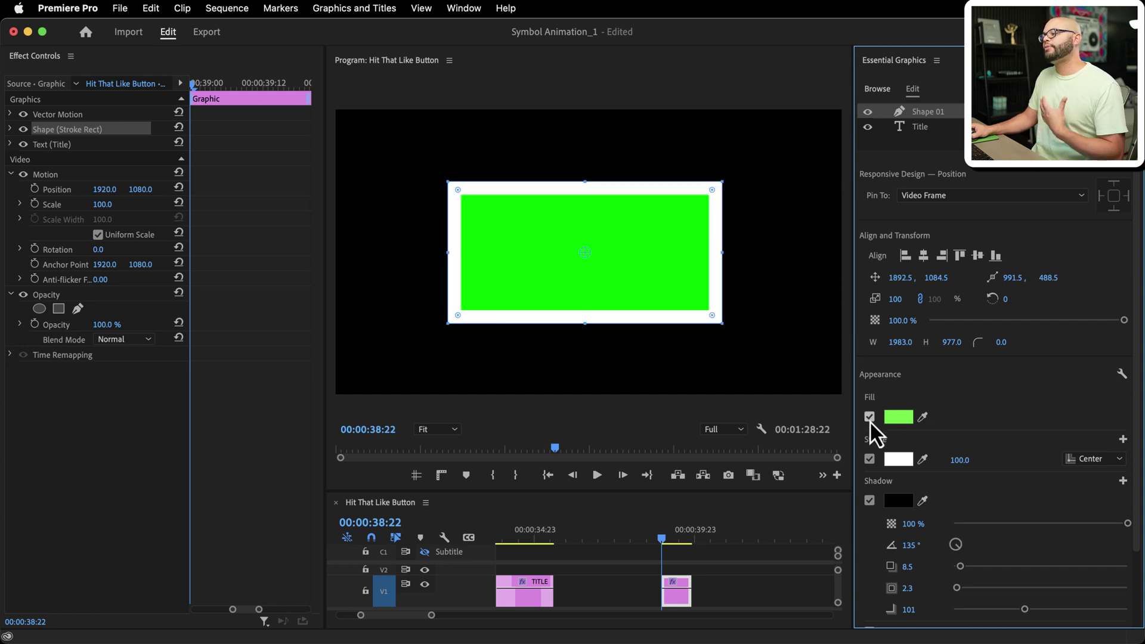
{"action": "left_click", "coordinate": [869, 417]}
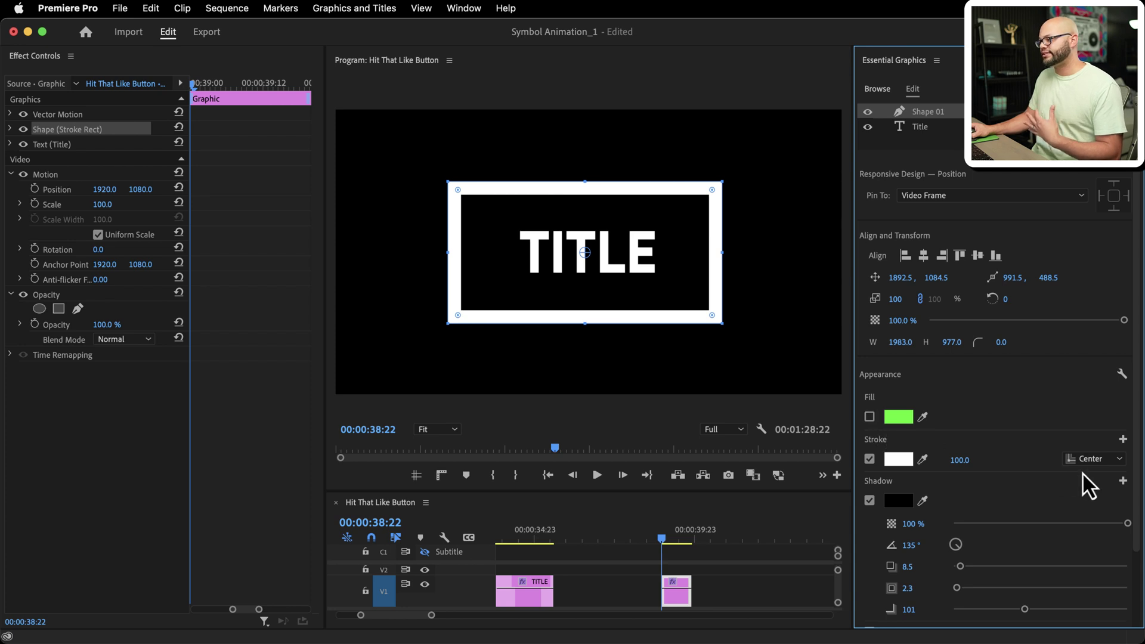
{"action": "left_click", "coordinate": [1092, 460]}
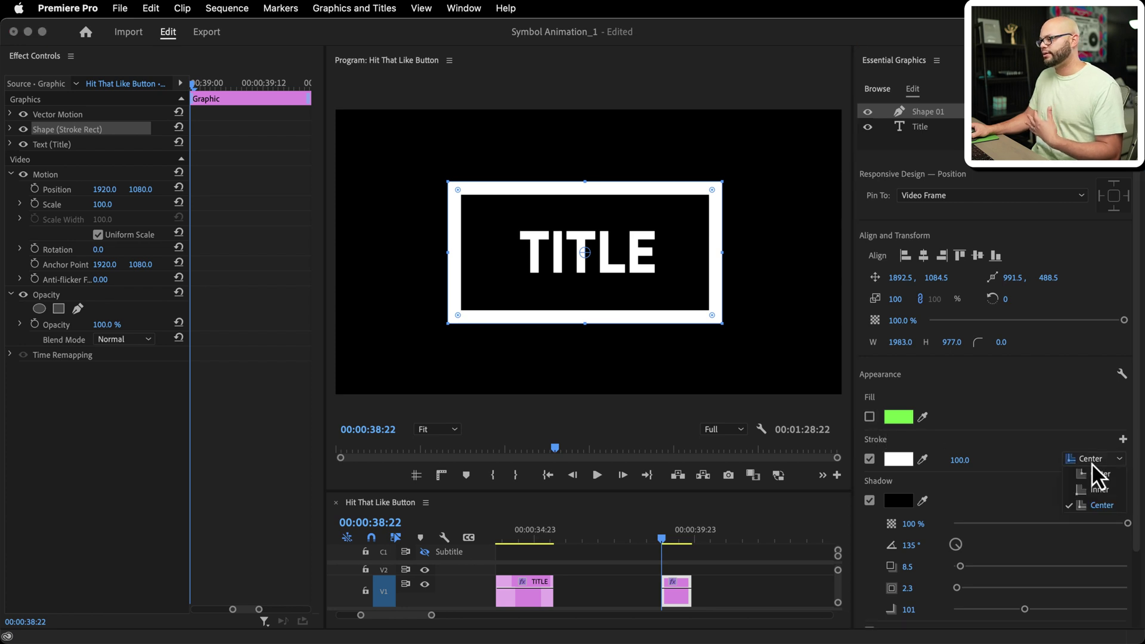
{"action": "left_click", "coordinate": [1092, 506]}
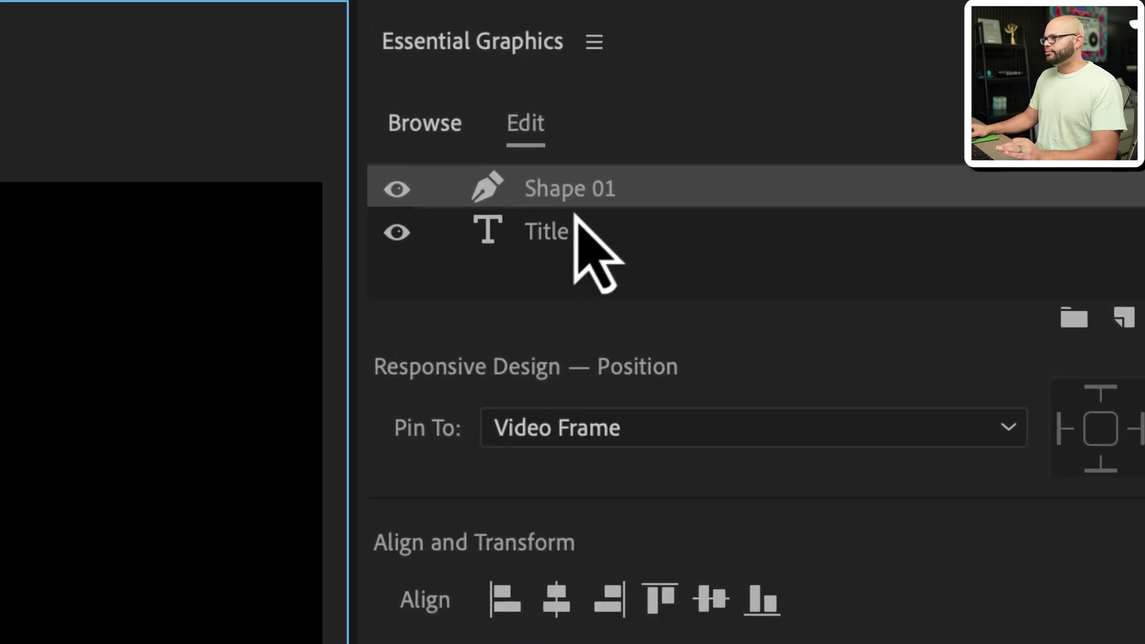
Rename the rectangle's shape layer to "Stroke Rect".
{"action": "double_click", "coordinate": [569, 188]}
{"action": "type", "text": "S"}
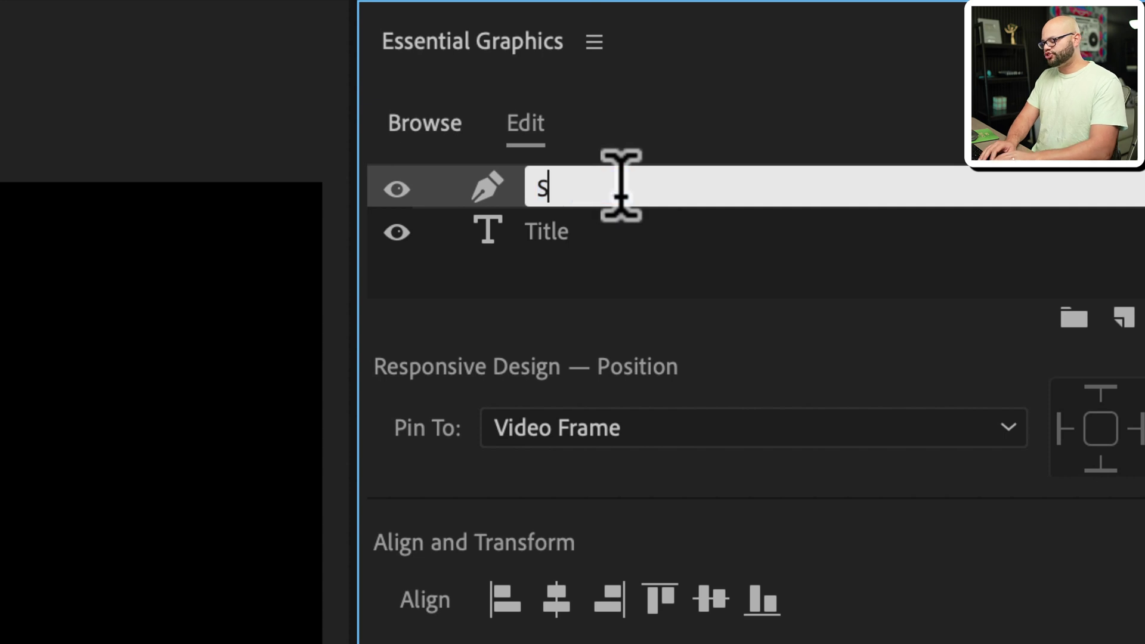
{"action": "type", "text": "troke Rect"}
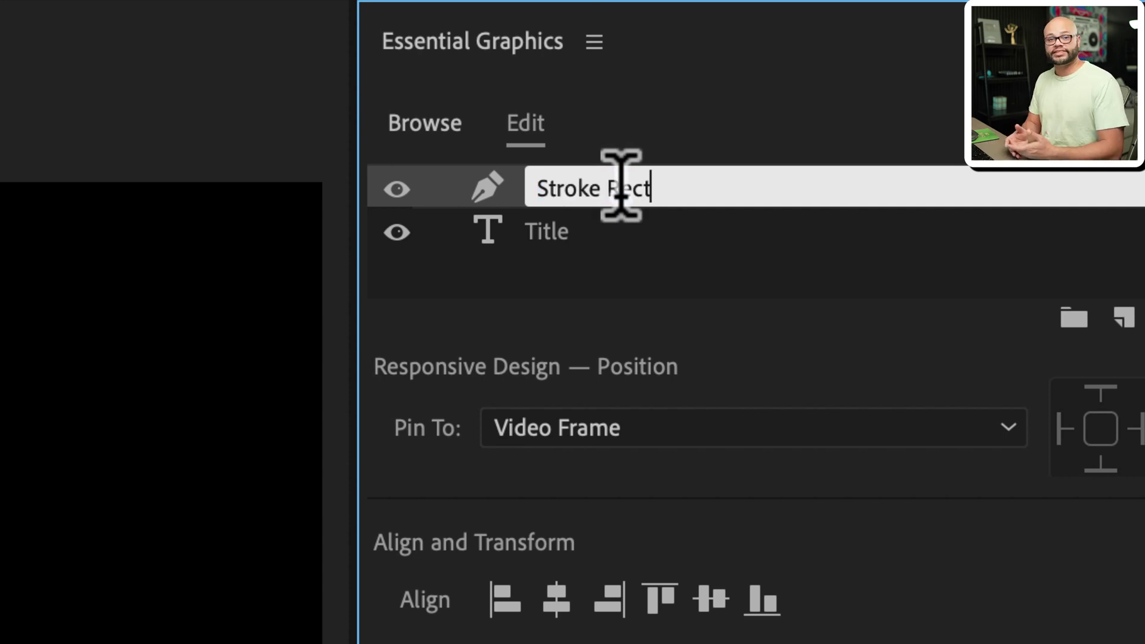
{"action": "key", "text": "Return"}
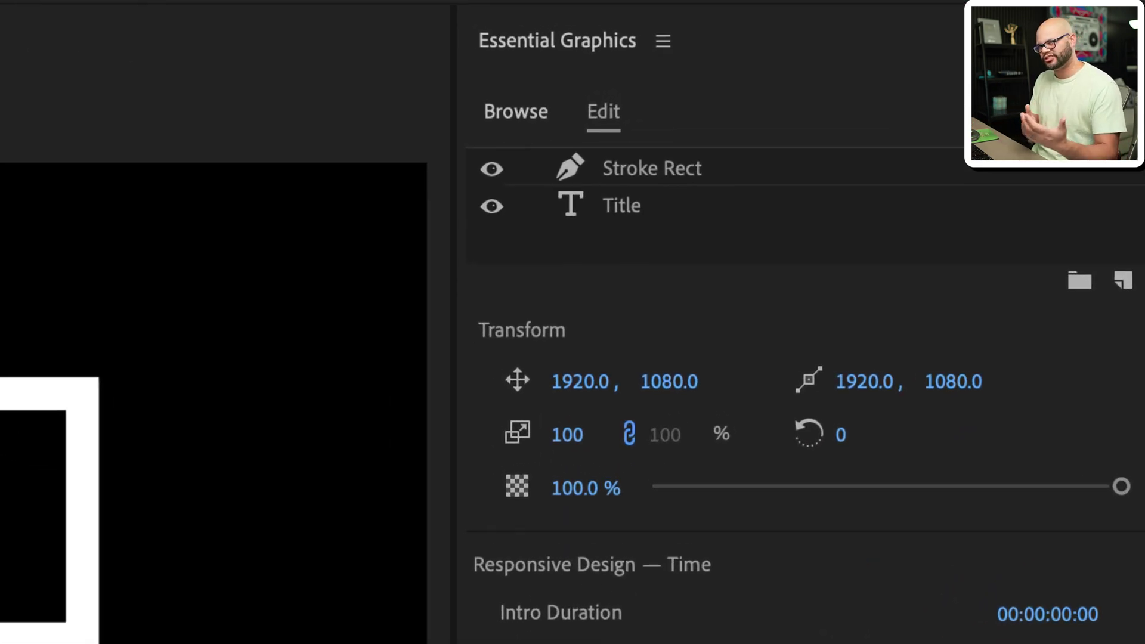
Enable Position animation in the Title text layer's Transform settings, placing the first keyframe at 00:00:38:22.
{"action": "left_click", "coordinate": [627, 215]}
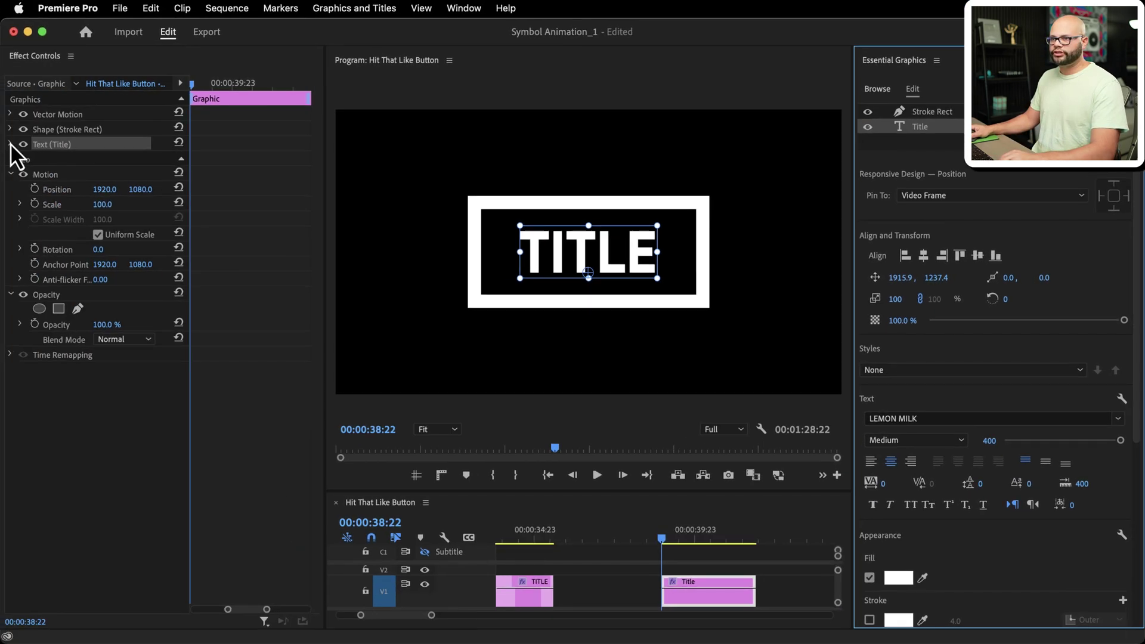
{"action": "left_click", "coordinate": [10, 145]}
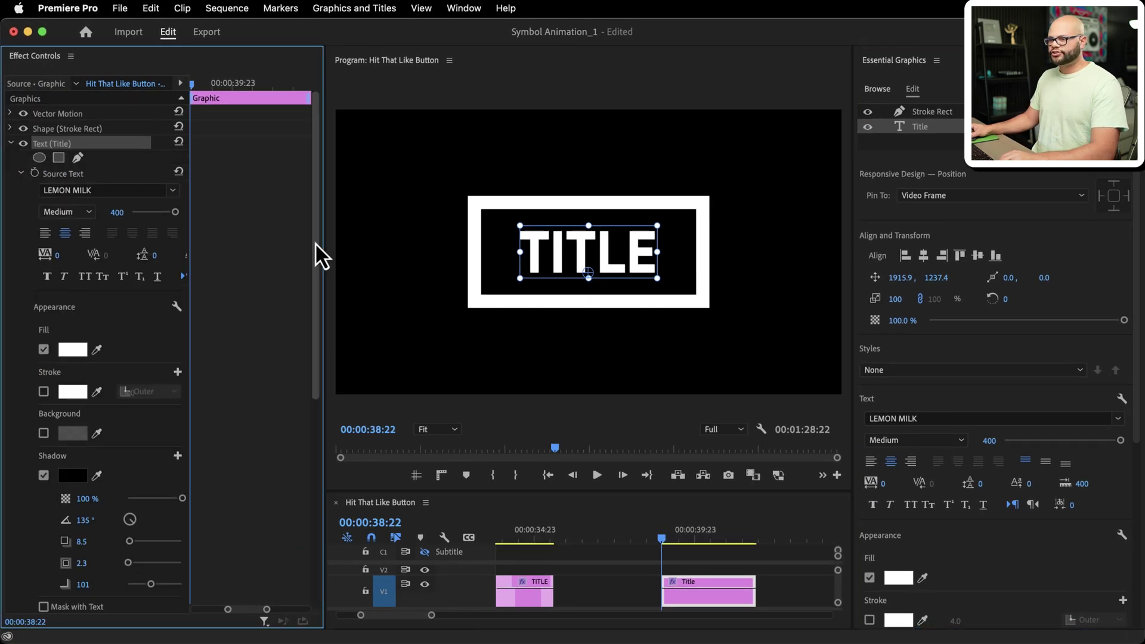
{"action": "left_click_drag", "start_coordinate": [313, 245], "coordinate": [306, 421]}
{"action": "left_click", "coordinate": [55, 321]}
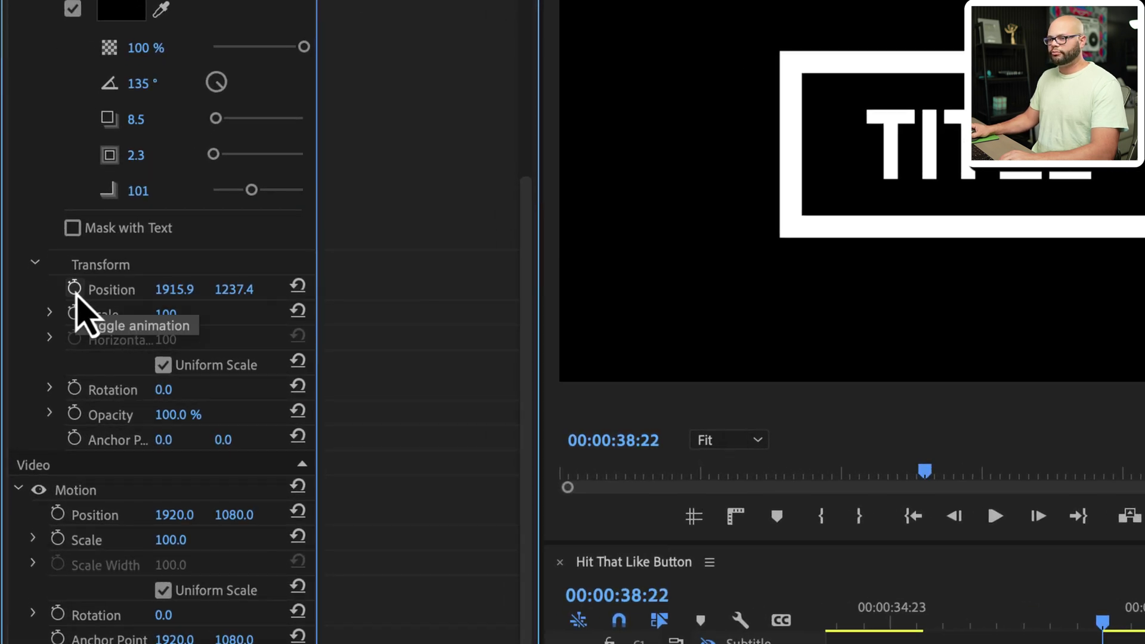
{"action": "left_click", "coordinate": [74, 289]}
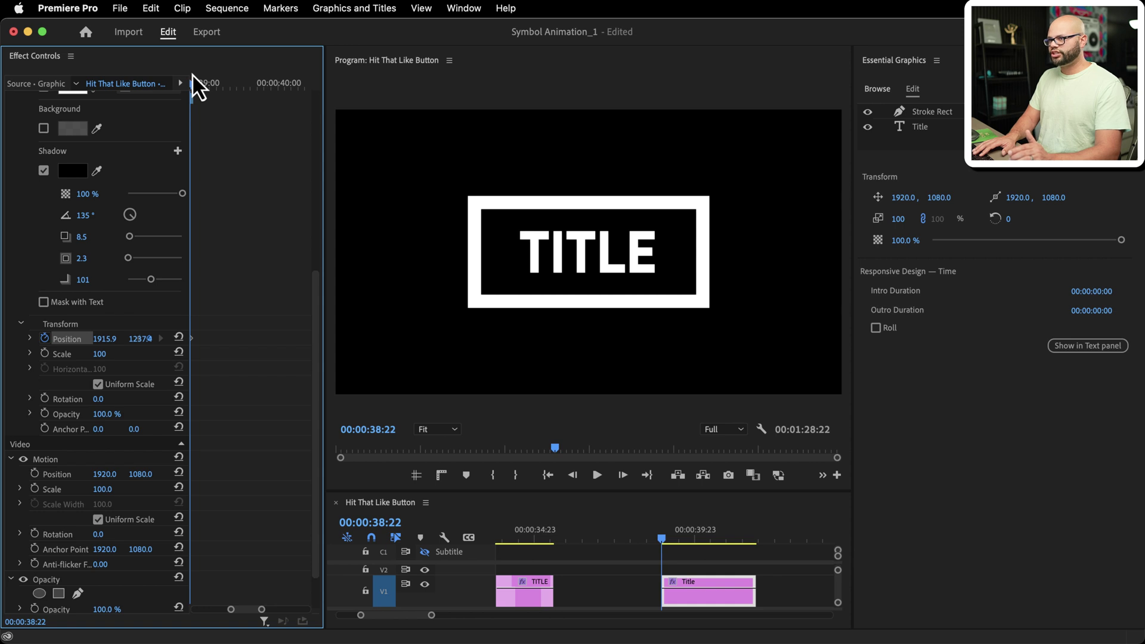
Add a second Position keyframe to the Title text 25 frames further on, at 00:00:39:23.
{"action": "key", "text": "shift+Right"}
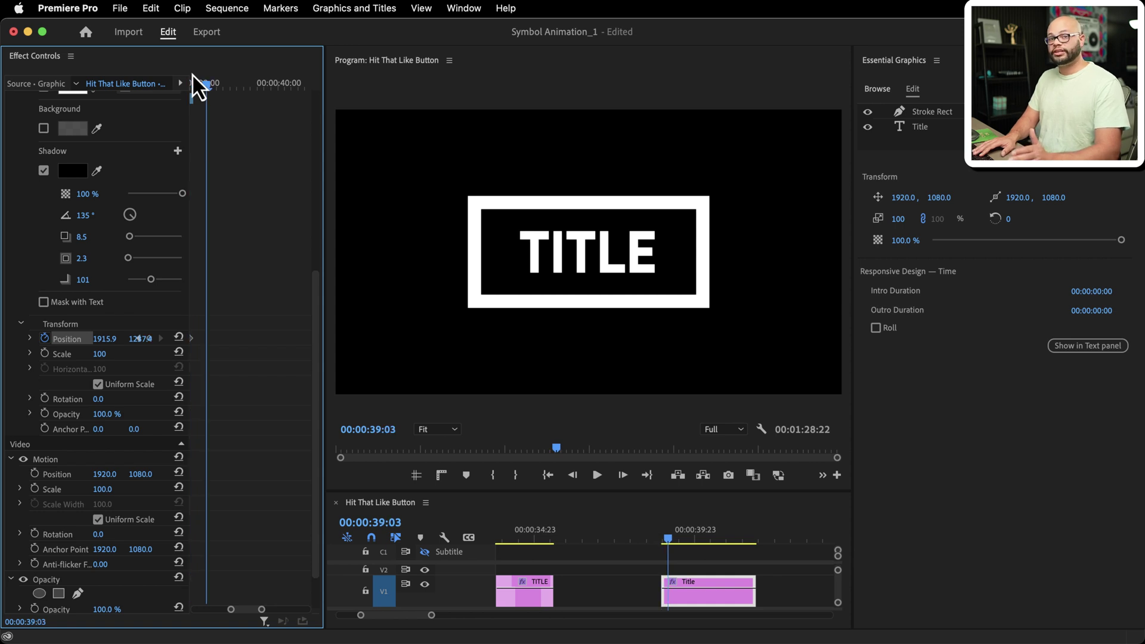
{"action": "key", "text": "shift+Right"}
{"action": "key", "text": "shift+Right"}
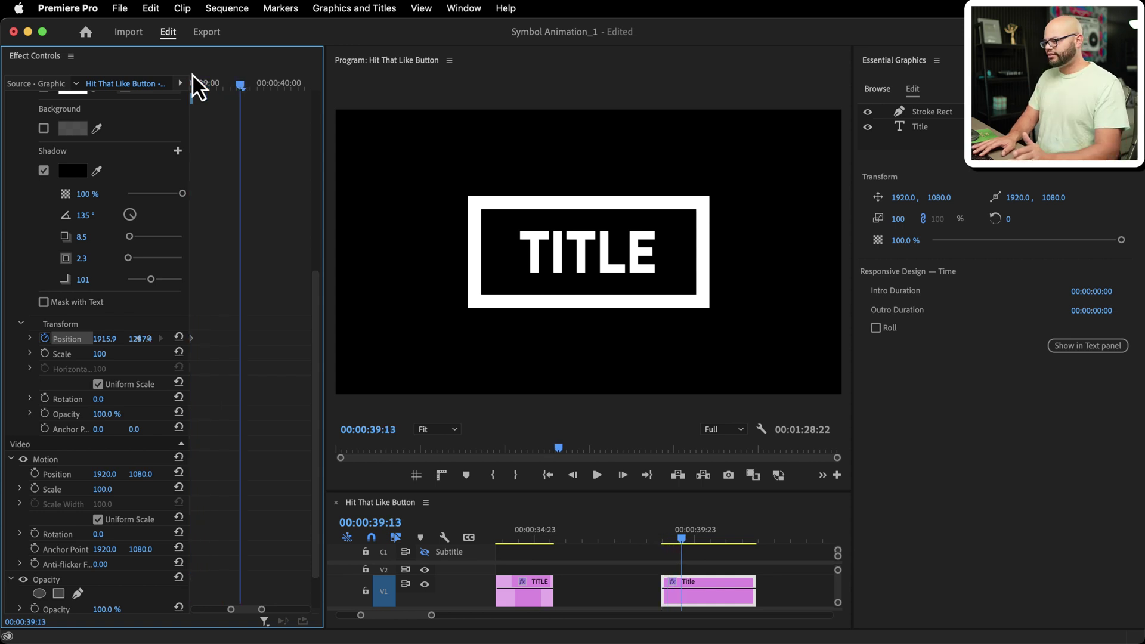
{"action": "key", "text": "shift+Right"}
{"action": "key", "text": "shift+Right"}
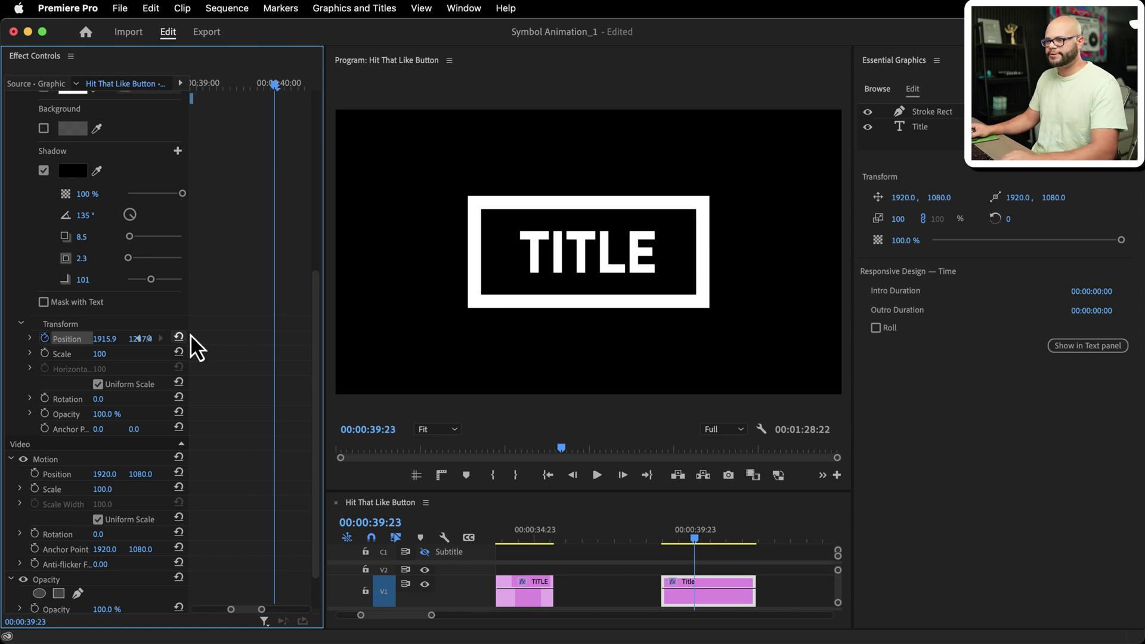
{"action": "left_click_drag", "start_coordinate": [192, 334], "coordinate": [236, 325]}
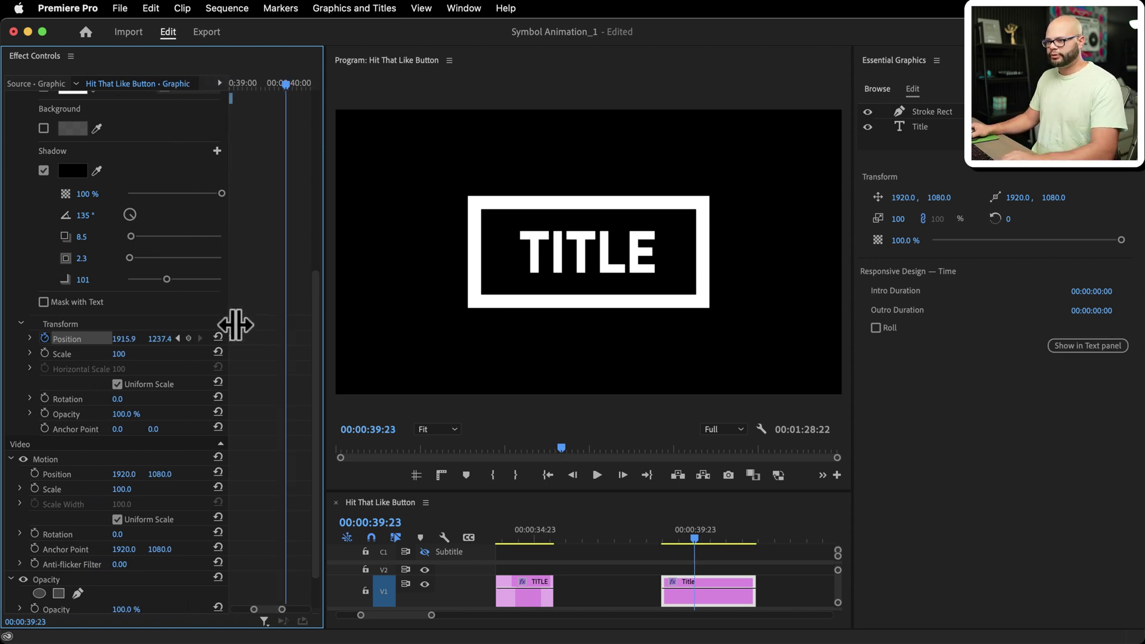
{"action": "left_click", "coordinate": [190, 339]}
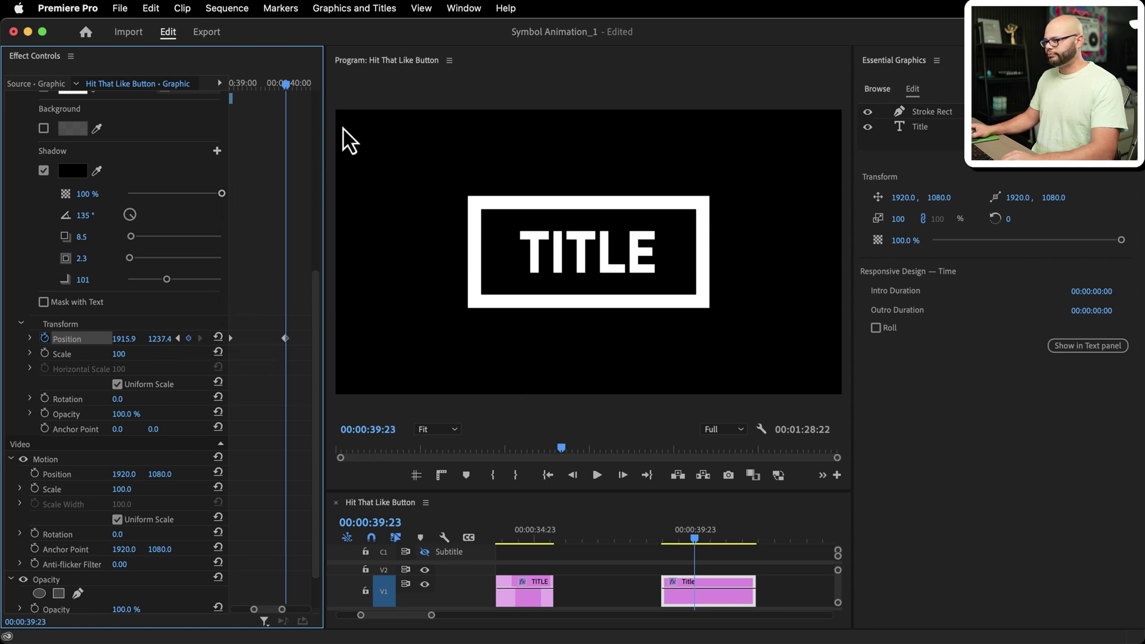
Scrub away from the clip to about 00:00:25:12, and return the playhead to the title's first Position keyframe.
{"action": "left_click_drag", "start_coordinate": [286, 86], "coordinate": [269, 103]}
{"action": "key", "text": "minus"}
{"action": "key", "text": "minus"}
{"action": "key", "text": "minus"}
{"action": "key", "text": "minus"}
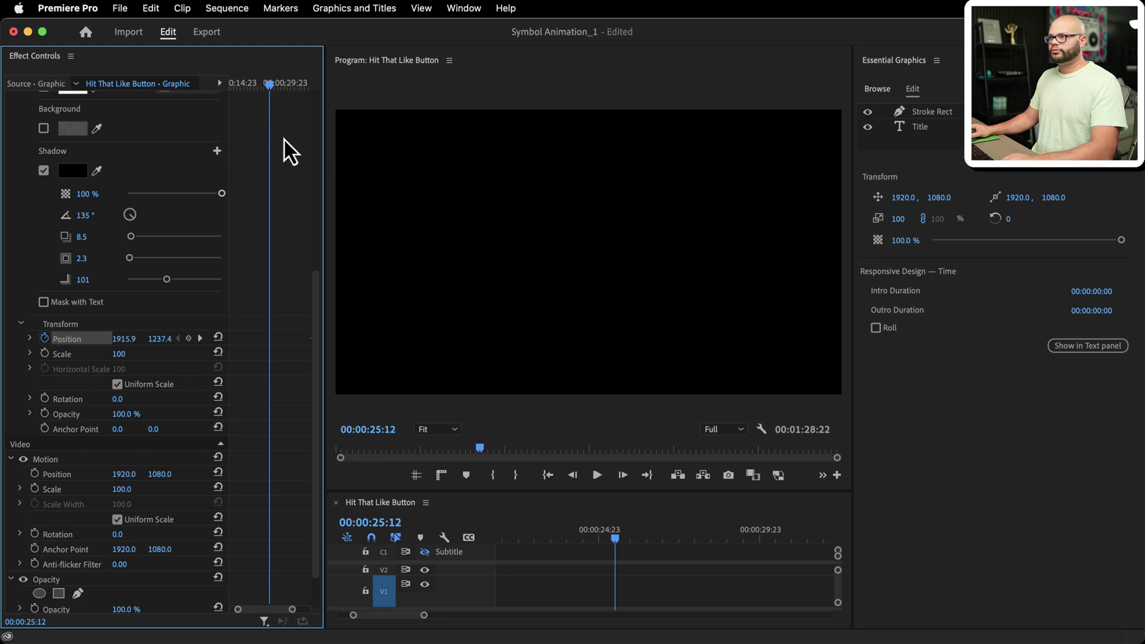
{"action": "key", "text": "minus"}
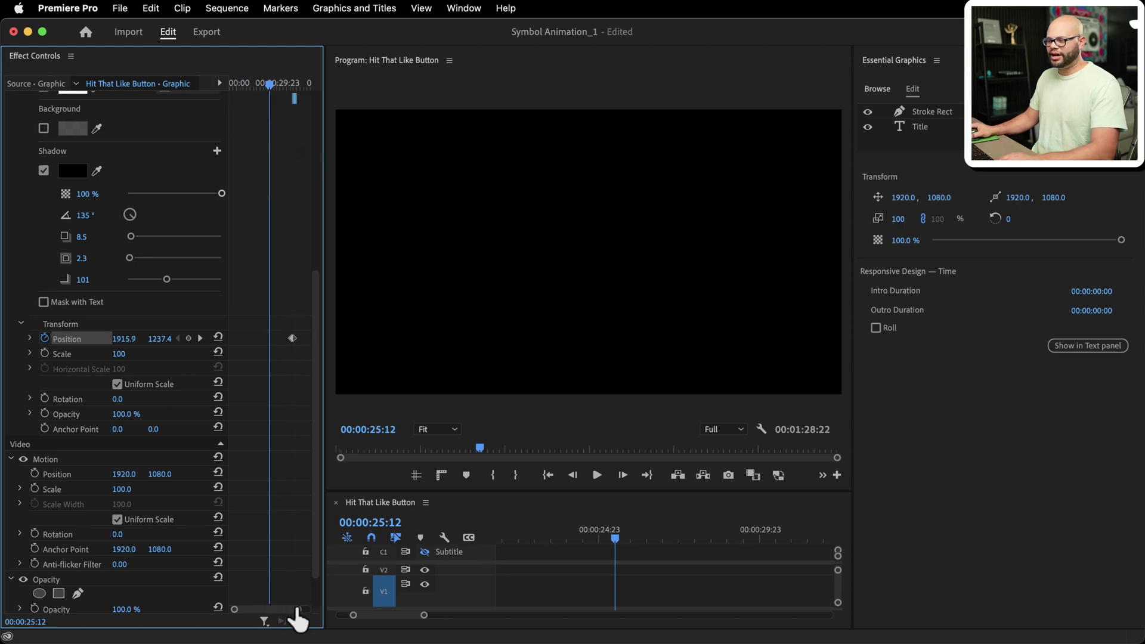
{"action": "left_click_drag", "start_coordinate": [300, 610], "coordinate": [291, 606]}
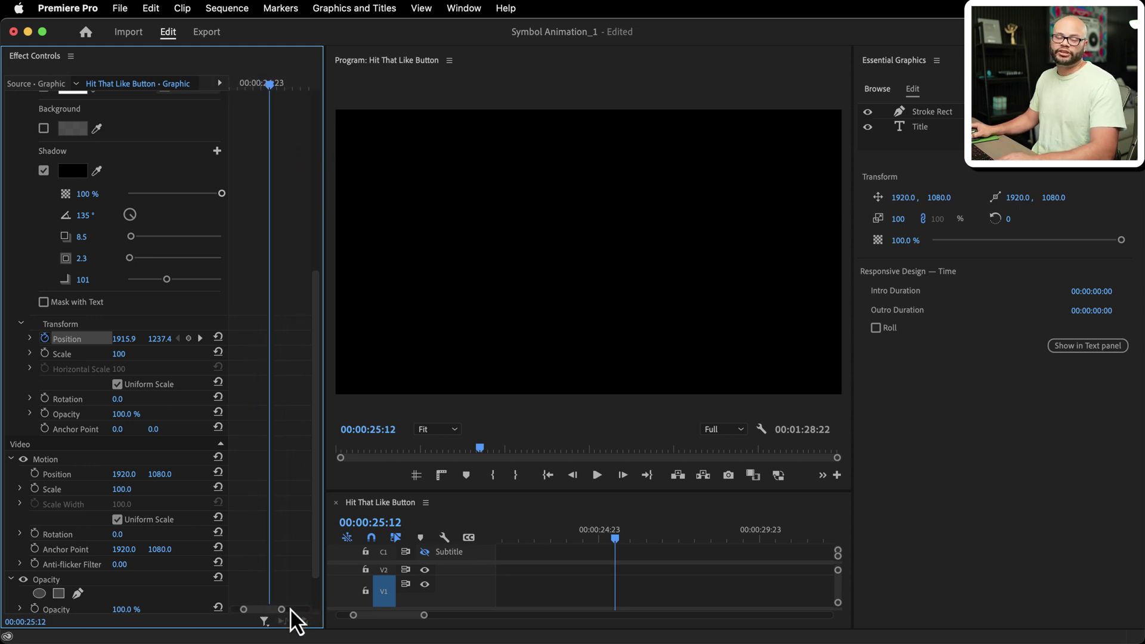
{"action": "left_click", "coordinate": [200, 338]}
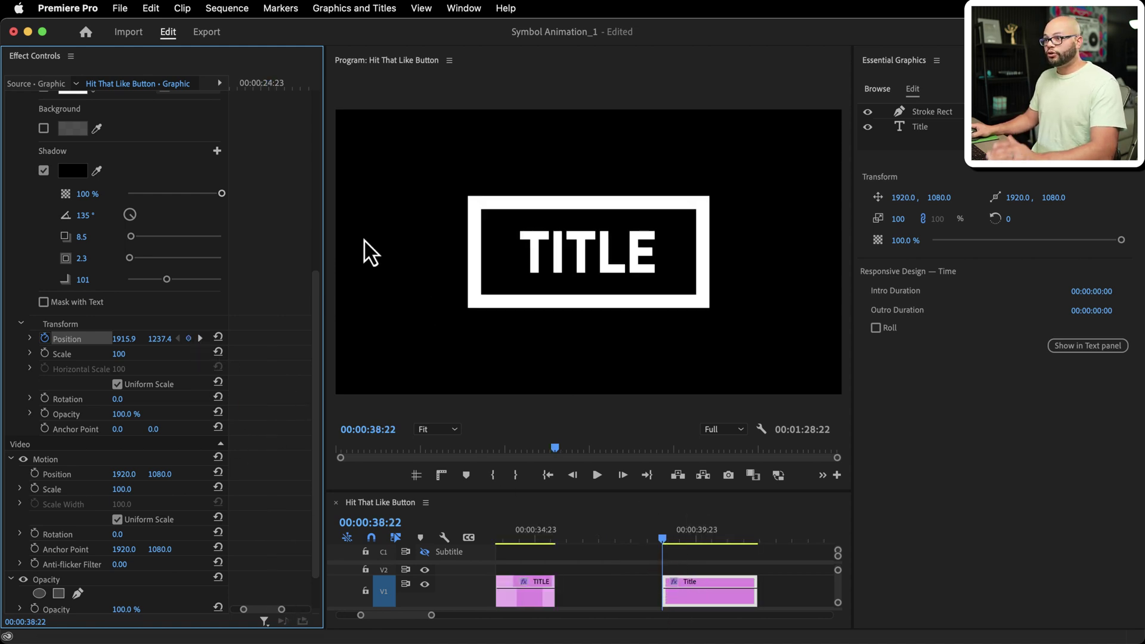
Enable Pin to Clip for the title's keyframe timeline and scrub toward the clip's start to test the limit.
{"action": "left_click", "coordinate": [70, 56]}
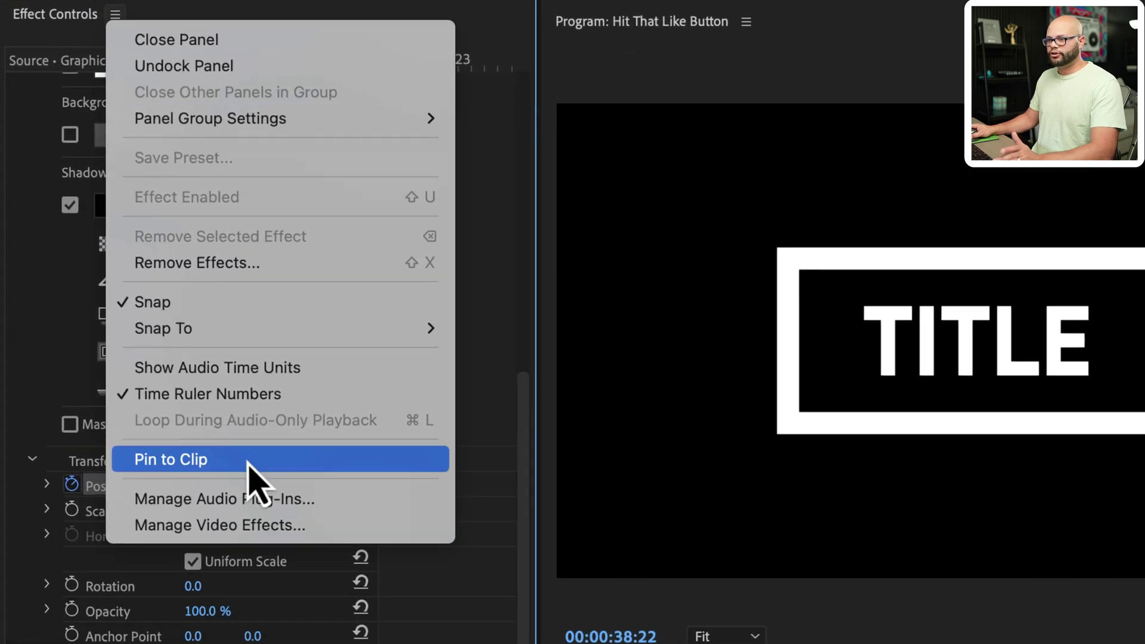
{"action": "left_click", "coordinate": [248, 465]}
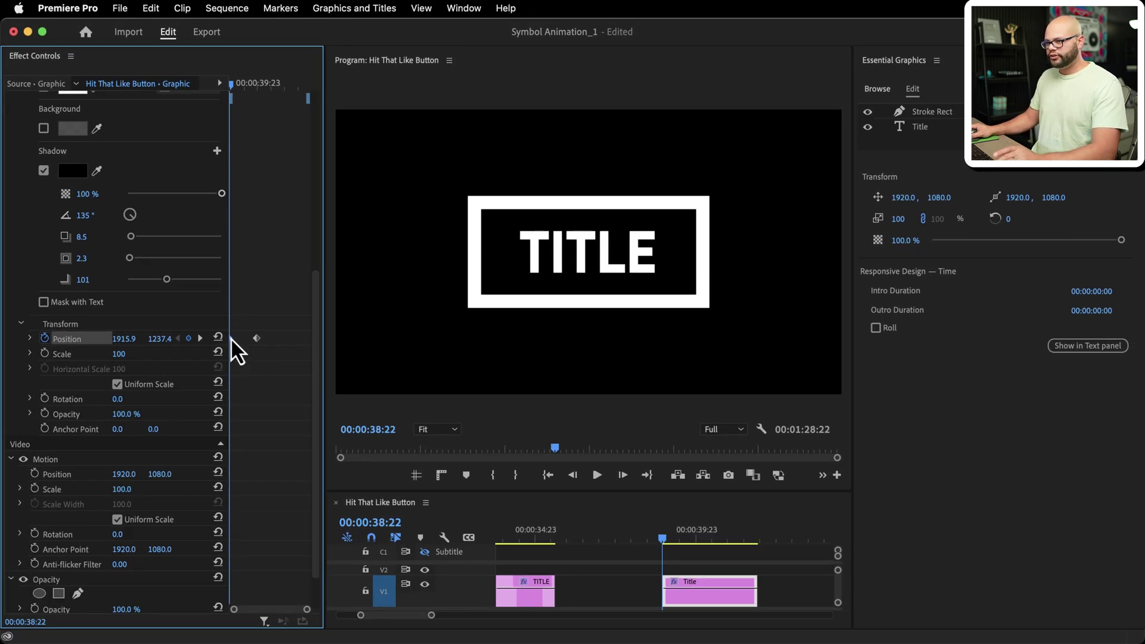
{"action": "left_click_drag", "start_coordinate": [228, 88], "coordinate": [127, 91]}
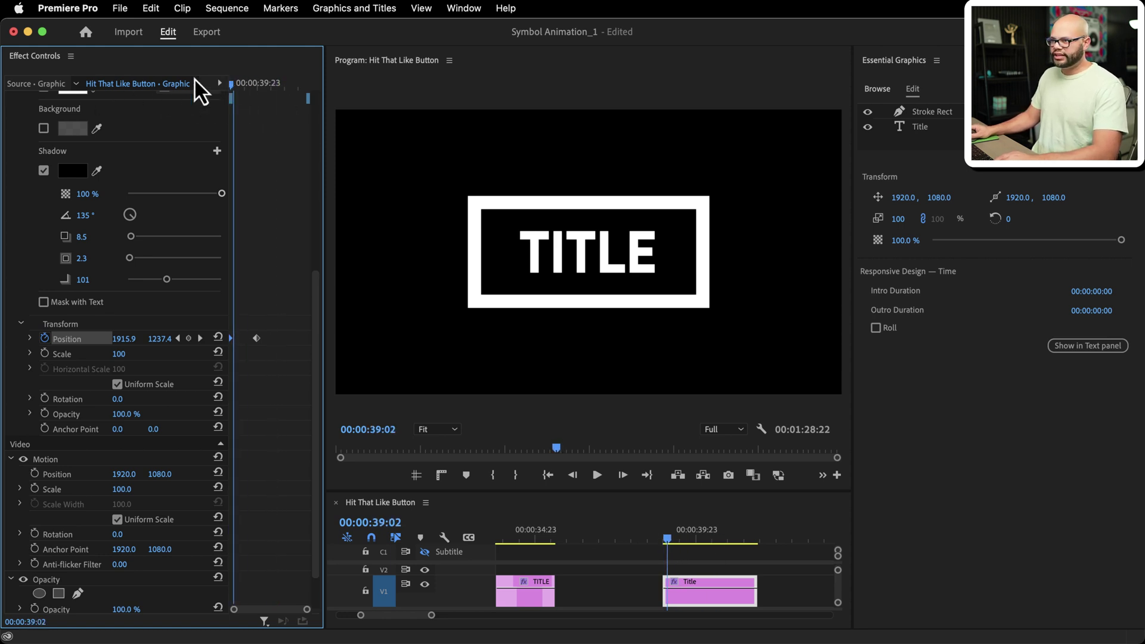
Scrub within the pinned keyframe timeline, return to the first Position keyframe, and disable Pin to Clip.
{"action": "left_click_drag", "start_coordinate": [217, 76], "coordinate": [360, 87]}
{"action": "left_click_drag", "start_coordinate": [292, 90], "coordinate": [229, 101]}
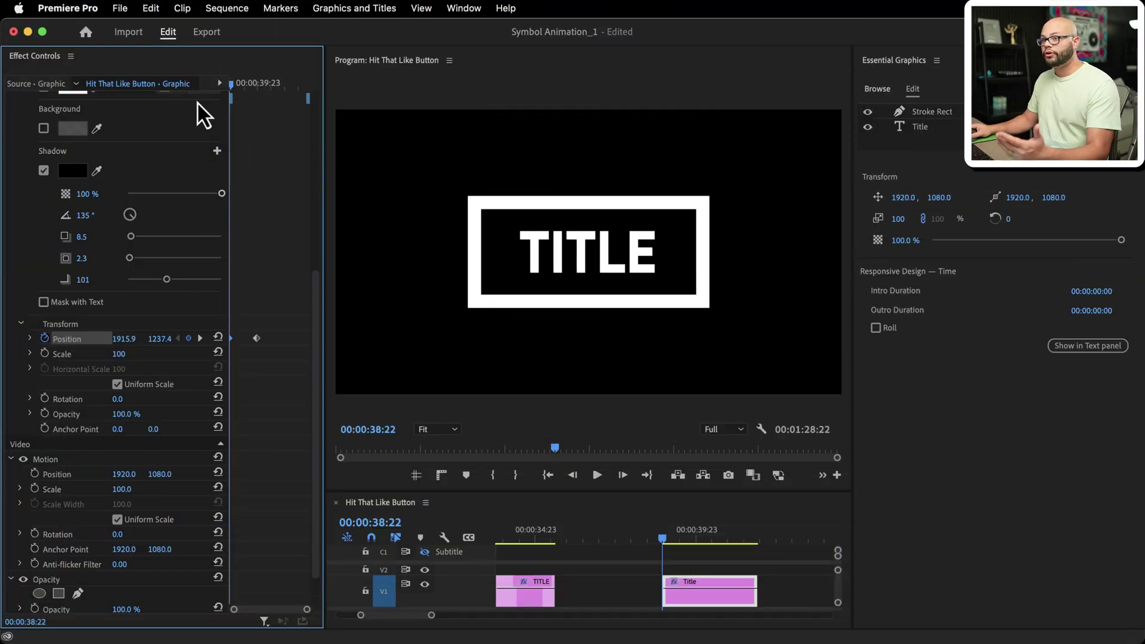
{"action": "left_click", "coordinate": [70, 56]}
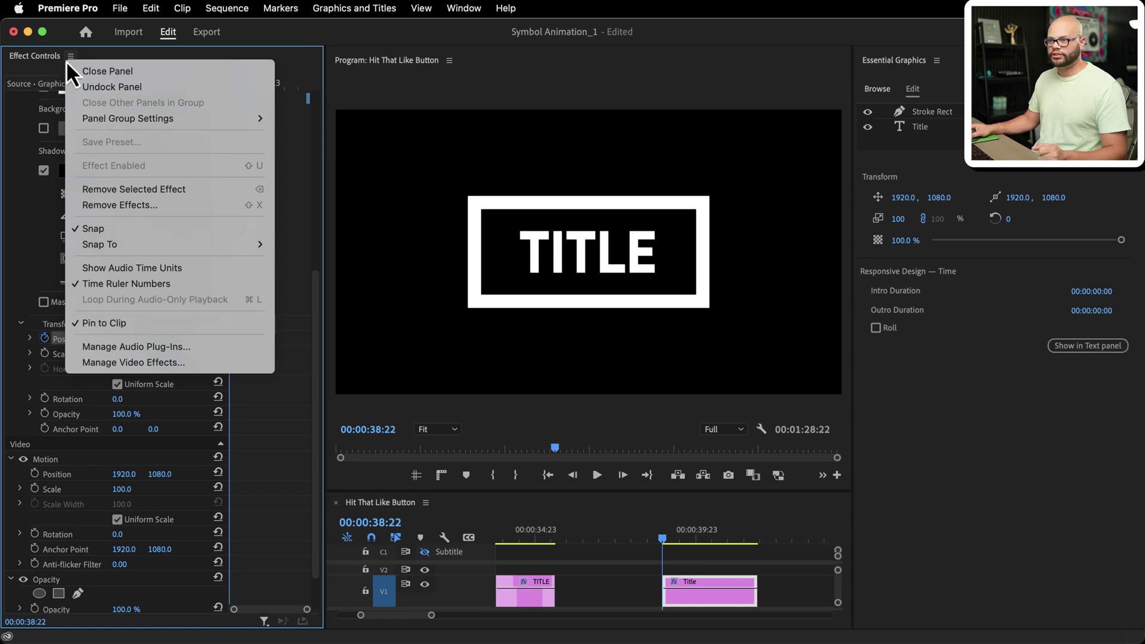
{"action": "left_click", "coordinate": [131, 322]}
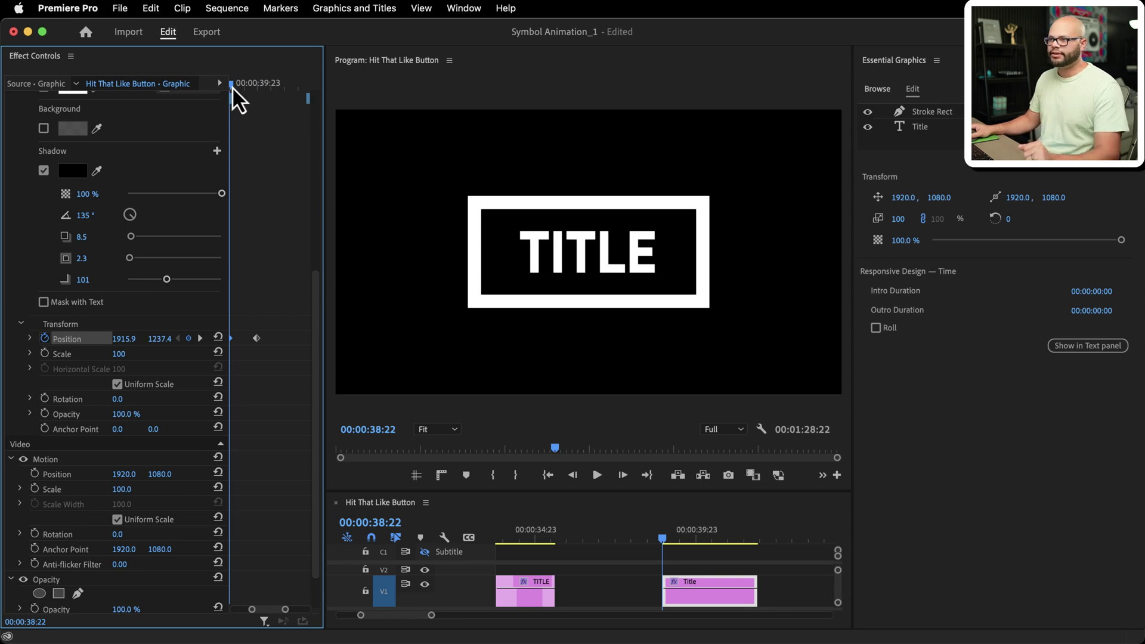
Scrub beyond the Title clip to about 00:00:02:02 and return the playhead to its first Position keyframe at 00:00:38:22.
{"action": "left_click_drag", "start_coordinate": [232, 87], "coordinate": [289, 96]}
{"action": "key", "text": "minus"}
{"action": "key", "text": "minus"}
{"action": "key", "text": "minus"}
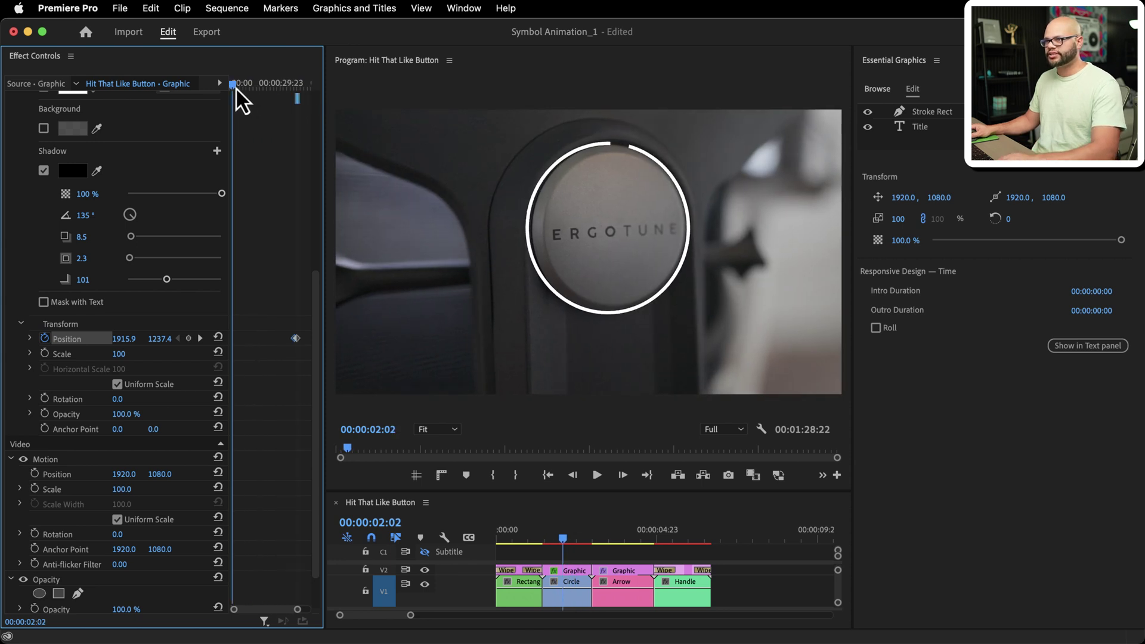
{"action": "left_click_drag", "start_coordinate": [235, 87], "coordinate": [294, 96]}
{"action": "key", "text": "Down"}
{"action": "key", "text": "="}
{"action": "key", "text": "="}
{"action": "key", "text": "="}
{"action": "key", "text": "="}
{"action": "key", "text": "="}
{"action": "key", "text": "="}
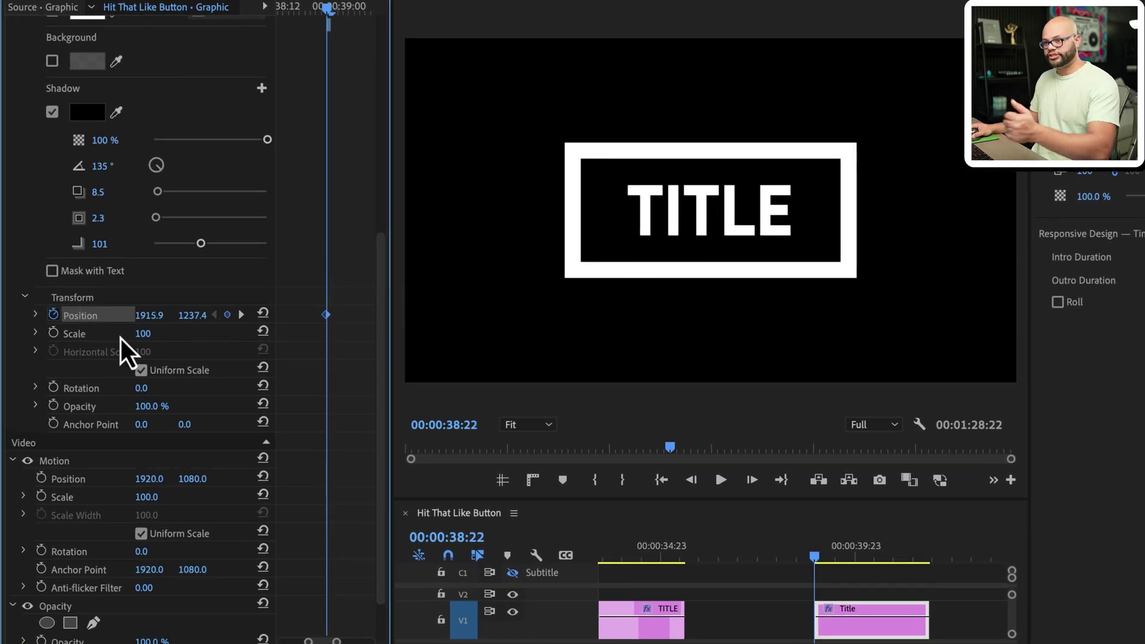
Reveal the Title's Position velocity graph, set the first keyframe's vertical position to 1829.4, and preview the upward move.
{"action": "left_click", "coordinate": [35, 314]}
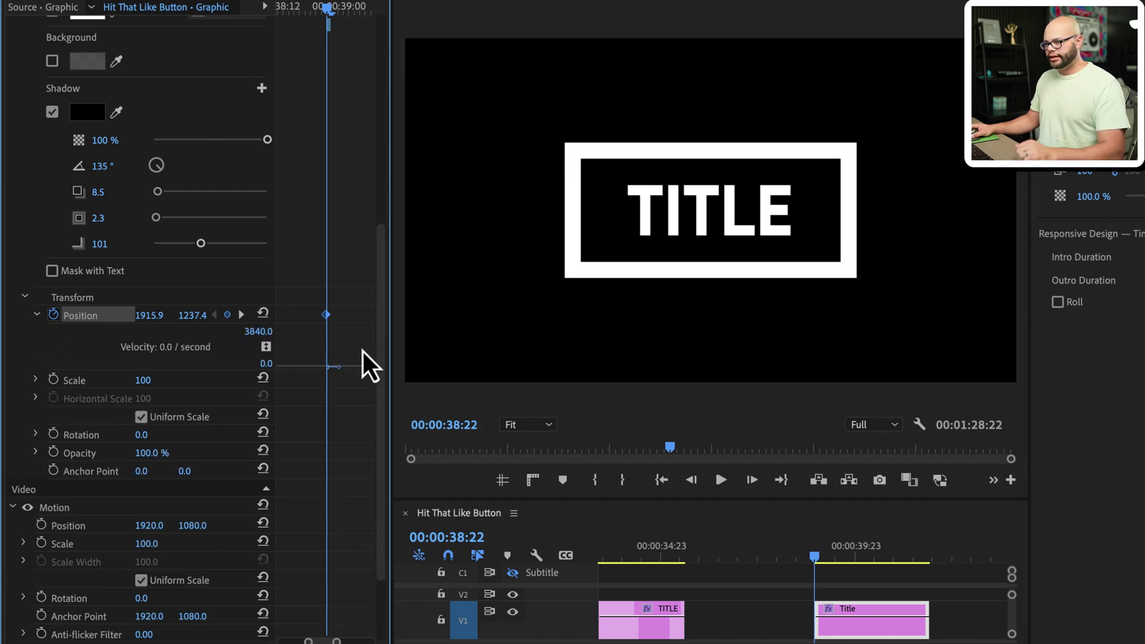
{"action": "left_click_drag", "start_coordinate": [195, 316], "coordinate": [195, 316]}
{"action": "left_click_drag", "start_coordinate": [337, 641], "coordinate": [346, 633]}
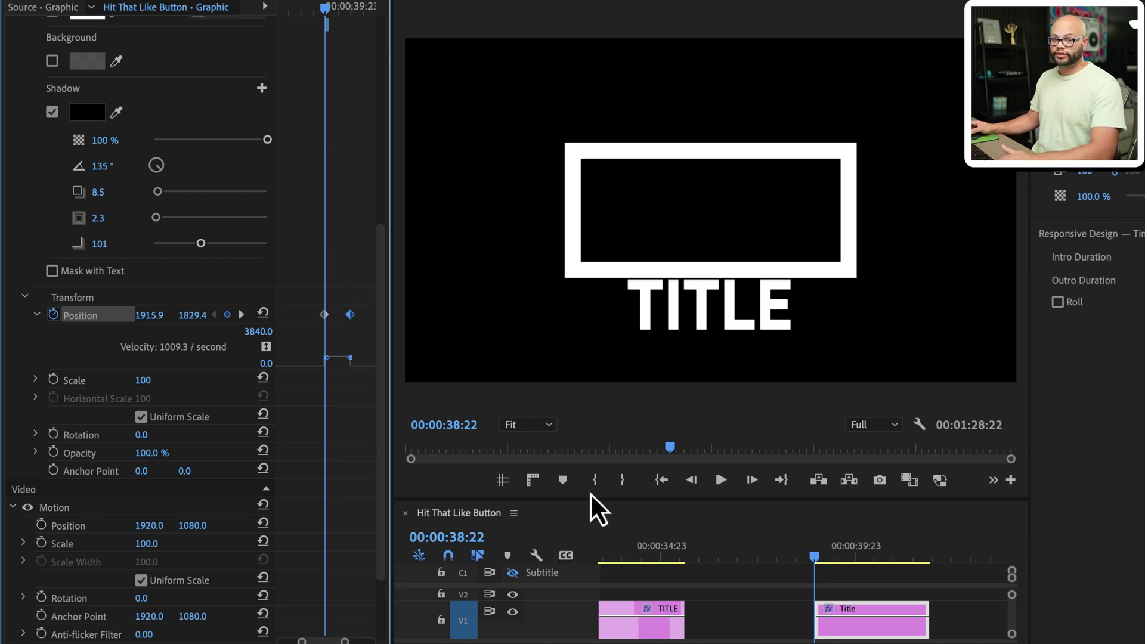
{"action": "key", "text": "space"}
{"action": "key", "text": "space"}
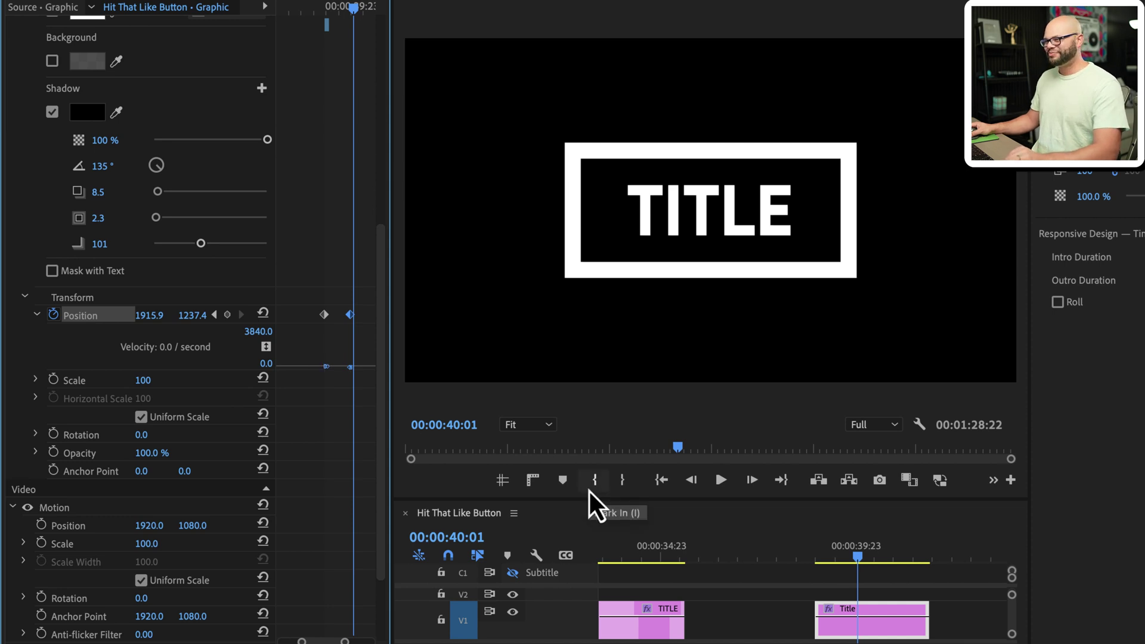
Ease into the Title's second Position keyframe by lowering its velocity handle to the baseline and extending it toward the first keyframe.
{"action": "key", "text": "super+z"}
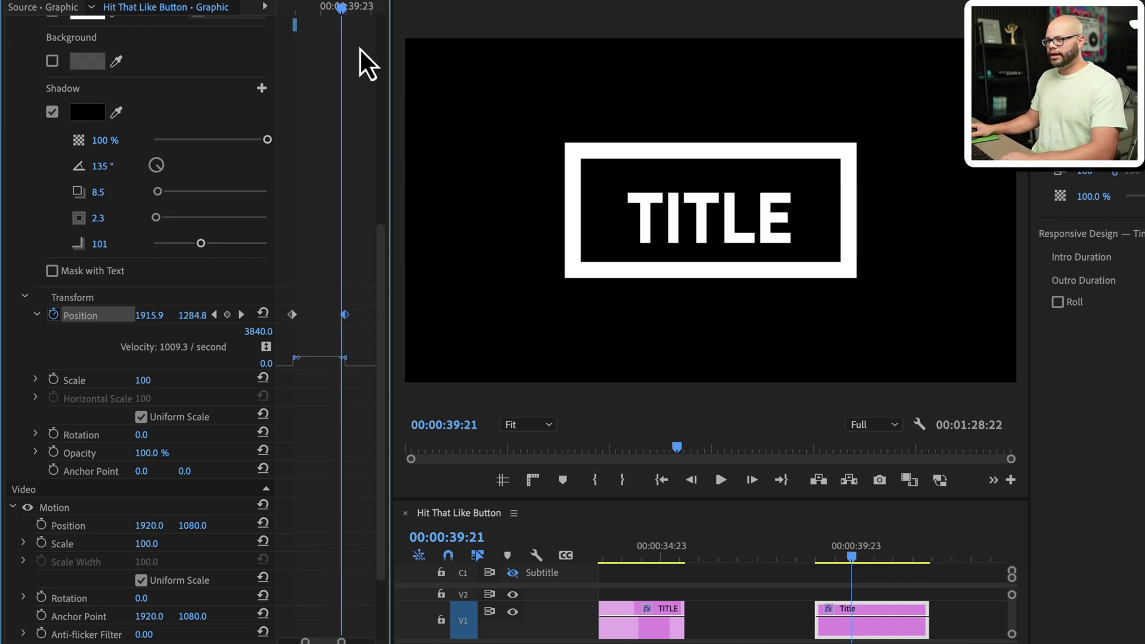
{"action": "key", "text": "equal"}
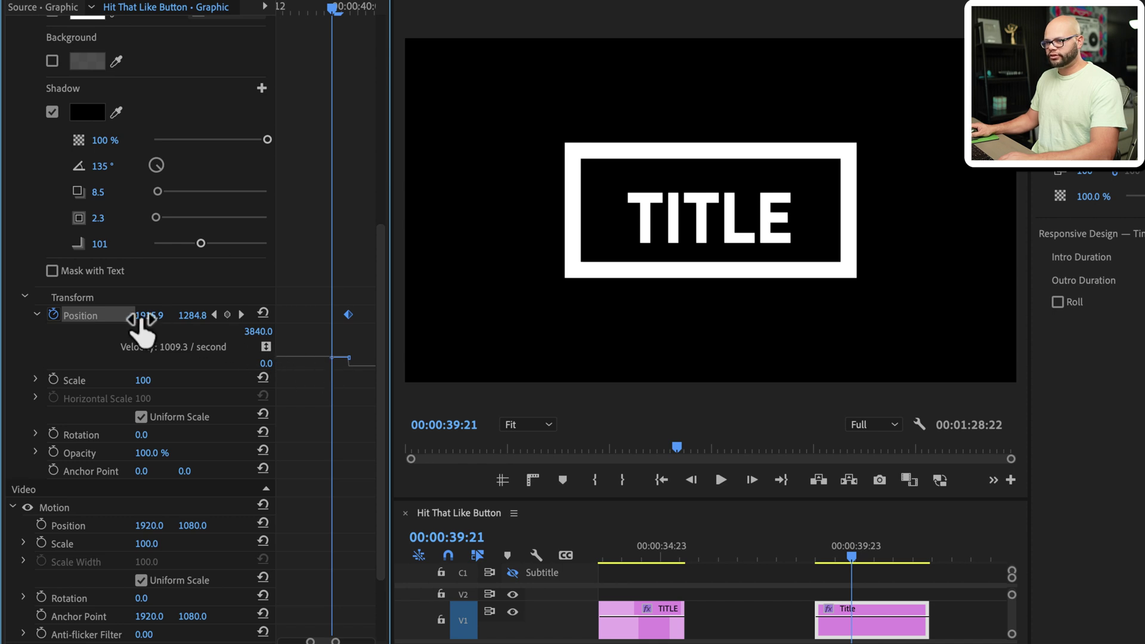
{"action": "left_click", "coordinate": [34, 315]}
{"action": "left_click", "coordinate": [37, 316]}
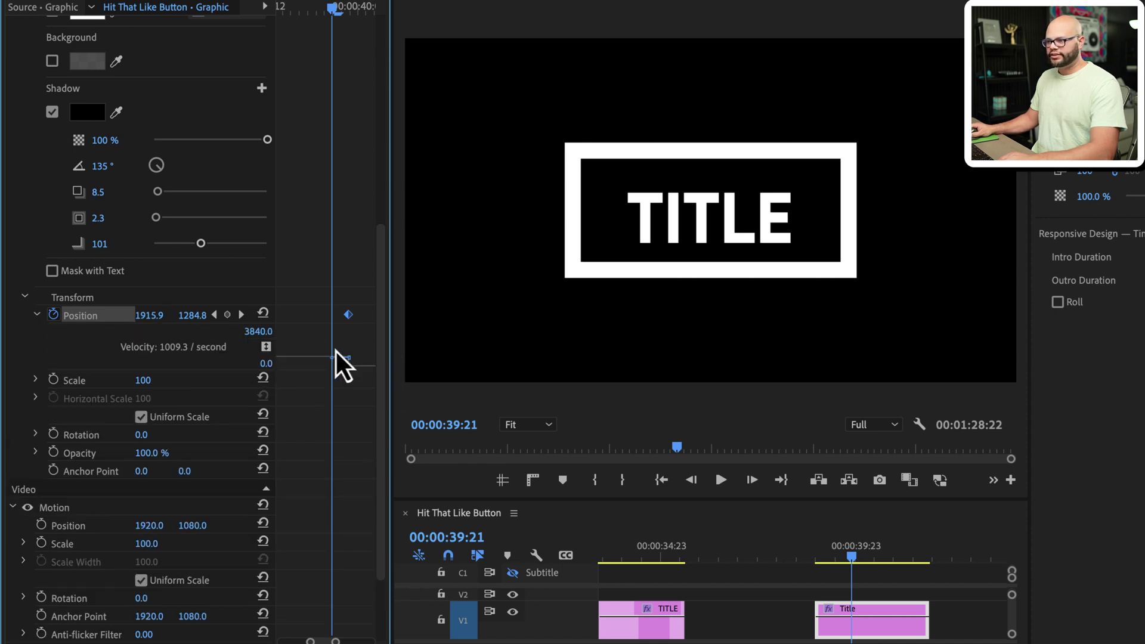
{"action": "key", "text": "minus"}
{"action": "key", "text": "minus"}
{"action": "key", "text": "minus"}
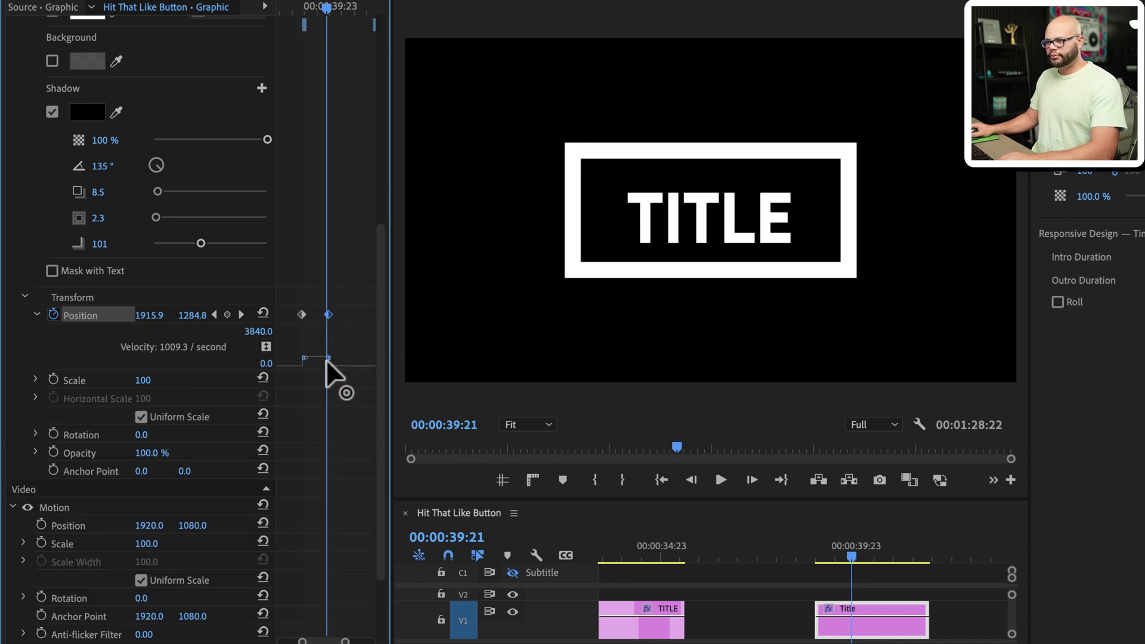
{"action": "left_click_drag", "start_coordinate": [324, 356], "coordinate": [292, 364]}
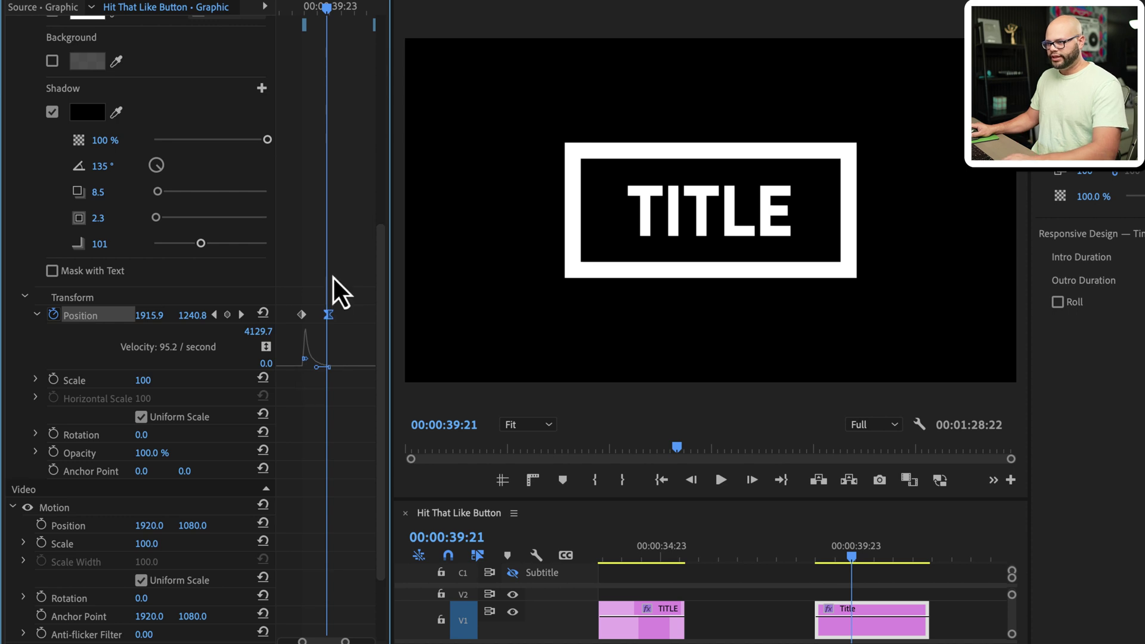
Examine the Temporal Interpolation options of the second Position keyframe, leaving them as they are.
{"action": "left_click_drag", "start_coordinate": [327, 316], "coordinate": [343, 319]}
{"action": "right_click", "coordinate": [342, 319]}
{"action": "mouse_move", "coordinate": [413, 480]}
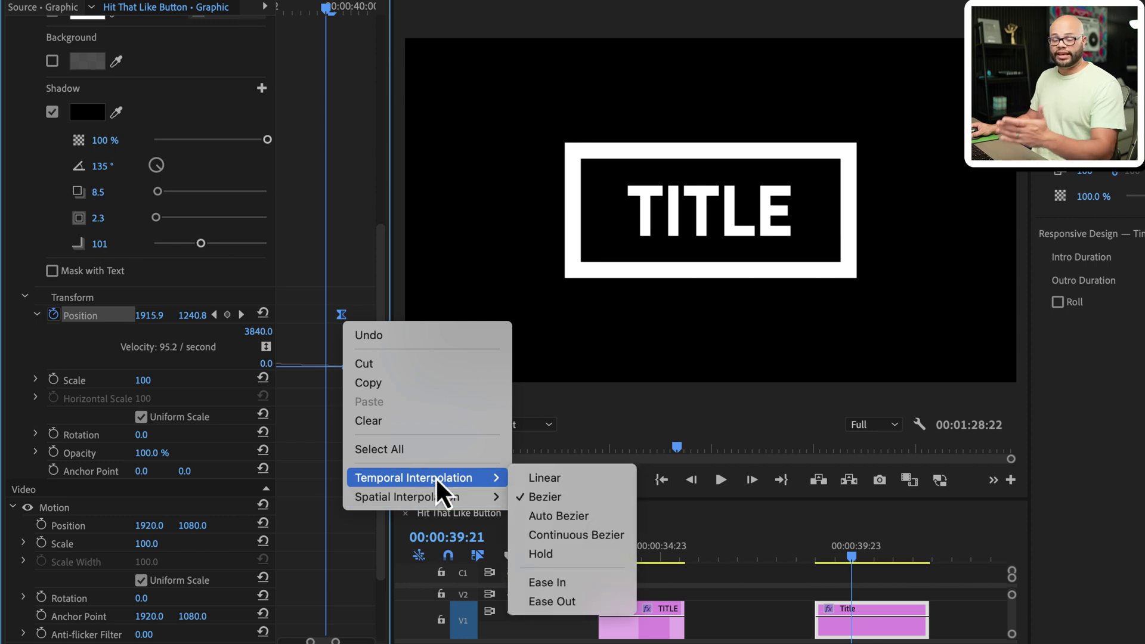
{"action": "left_click", "coordinate": [395, 248]}
Go to the first Position keyframe and bring its velocity handle down to 0 with a very short influence.
{"action": "key", "text": "minus"}
{"action": "key", "text": "minus"}
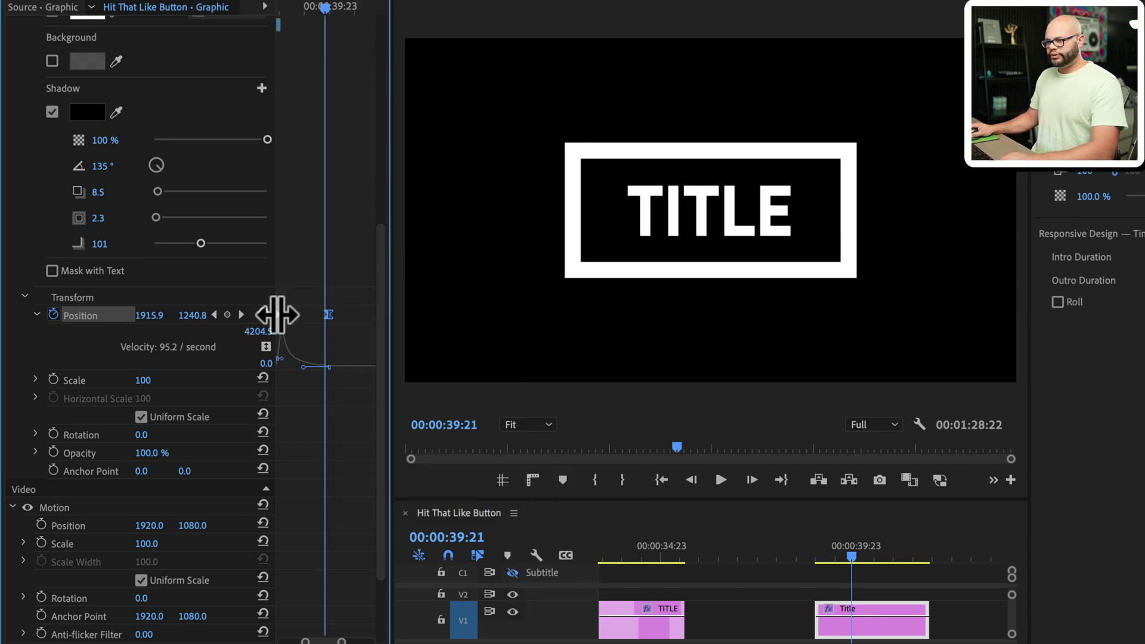
{"action": "left_click", "coordinate": [219, 317]}
{"action": "left_click_drag", "start_coordinate": [280, 359], "coordinate": [273, 371]}
{"action": "key", "text": "equal"}
{"action": "key", "text": "equal"}
{"action": "key", "text": "equal"}
{"action": "key", "text": "equal"}
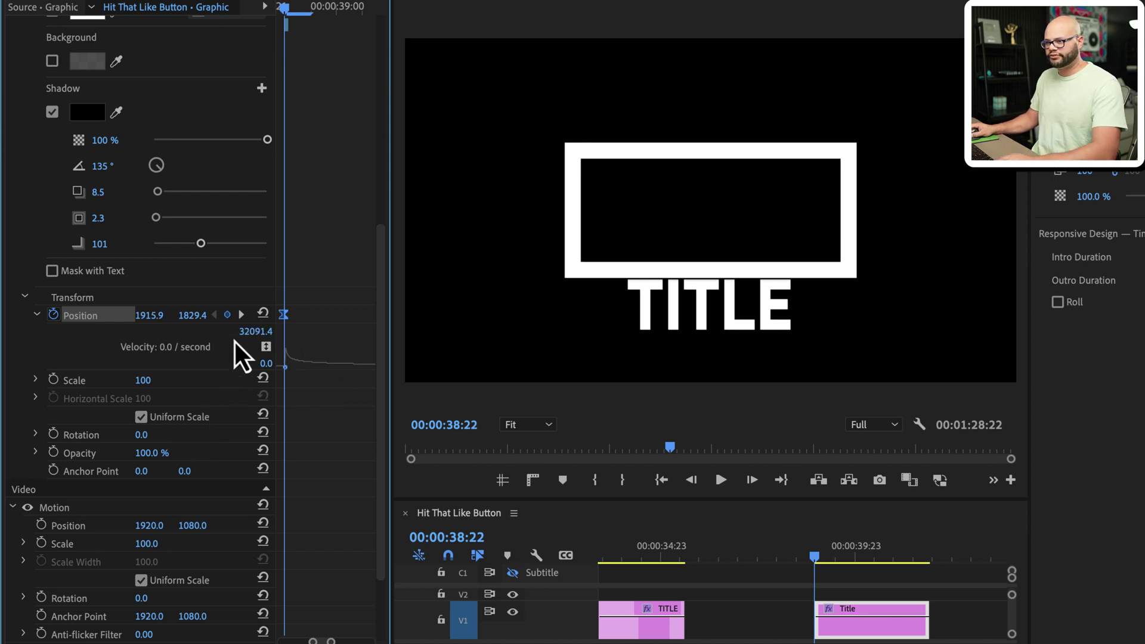
Go to the second Position keyframe at 00:00:39:23 and readjust its incoming velocity handle along the zero line.
{"action": "left_click", "coordinate": [241, 315]}
{"action": "scroll", "coordinate": [358, 321], "scroll_direction": "down", "scroll_amount": 3}
{"action": "left_click", "coordinate": [363, 318]}
{"action": "mouse_move", "coordinate": [350, 360]}
{"action": "left_mouse_down"}
{"action": "mouse_move", "coordinate": [321, 370]}
{"action": "mouse_move", "coordinate": [332, 369]}
{"action": "left_mouse_up"}
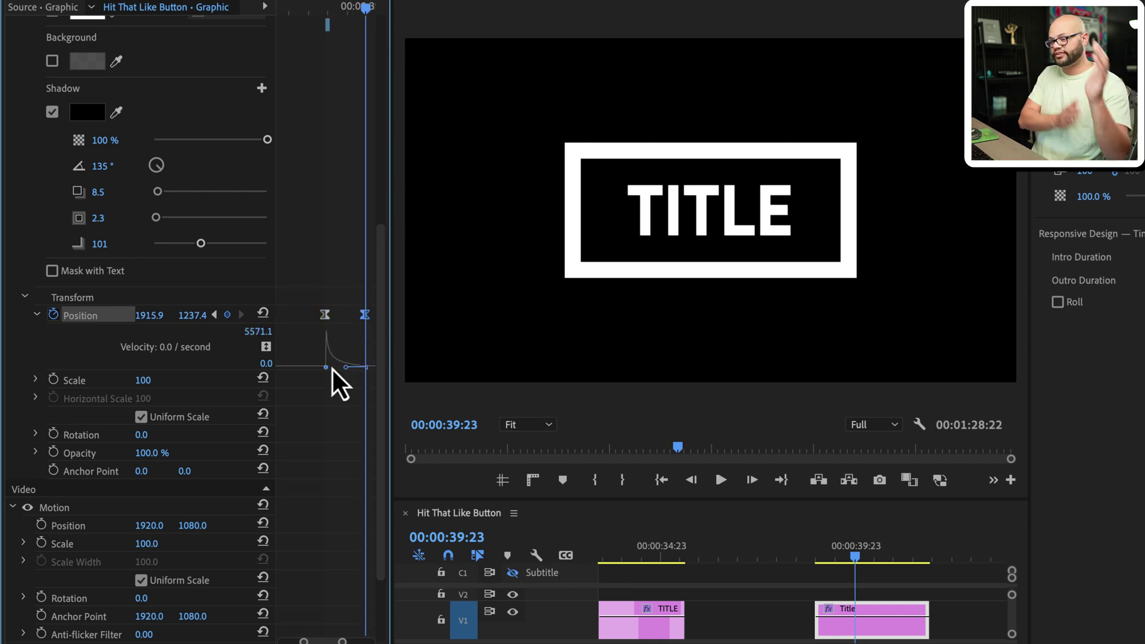
Play the title's move from the clip's start to compare the eased motion with the linear motion.
{"action": "left_click_drag", "start_coordinate": [820, 546], "coordinate": [817, 546]}
{"action": "key", "text": "space"}
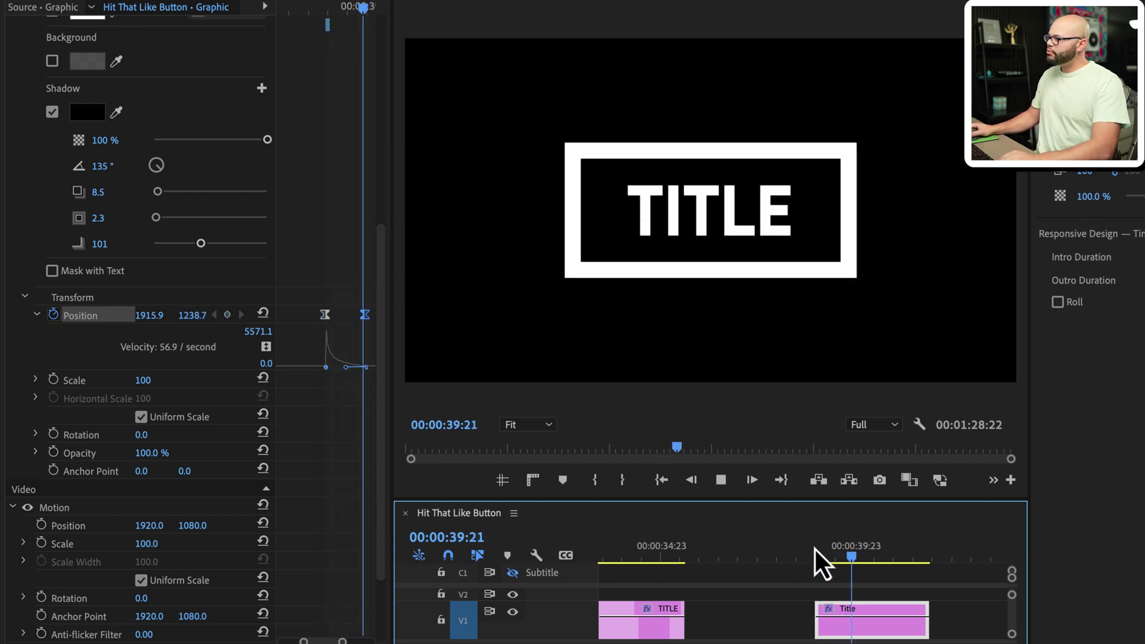
{"action": "key", "text": "space"}
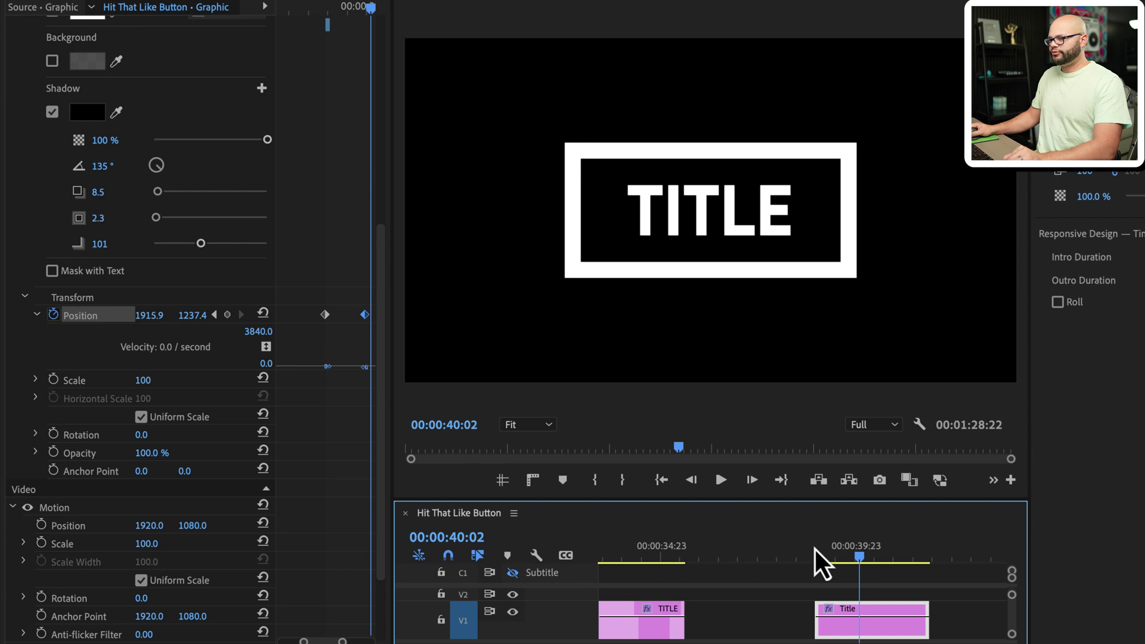
{"action": "left_click", "coordinate": [817, 556]}
{"action": "key", "text": "space"}
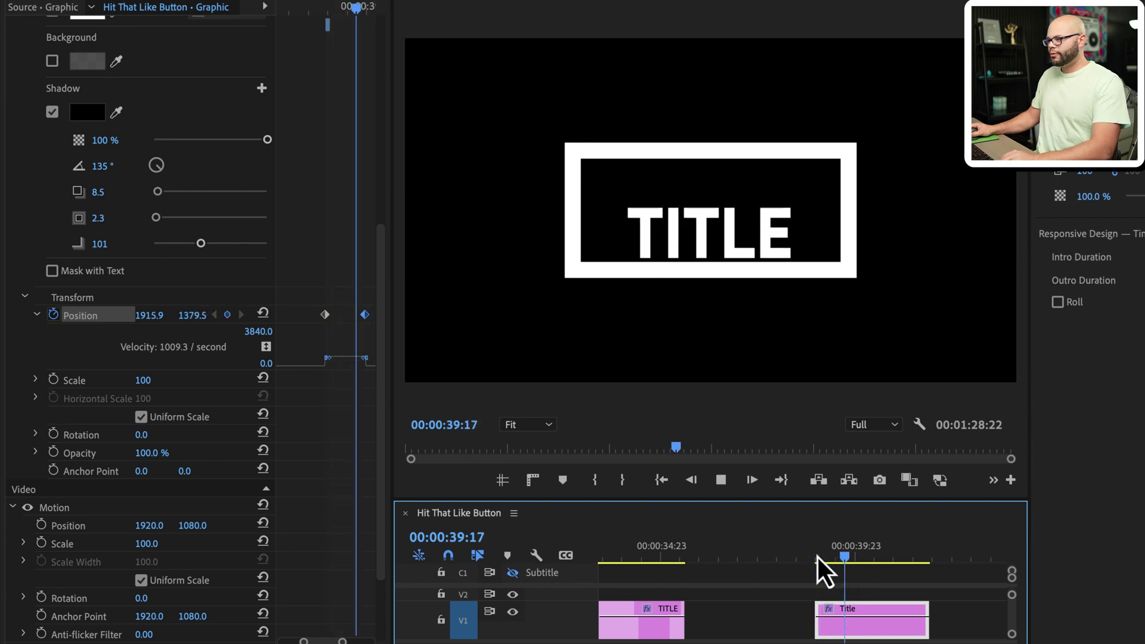
{"action": "key", "text": "space"}
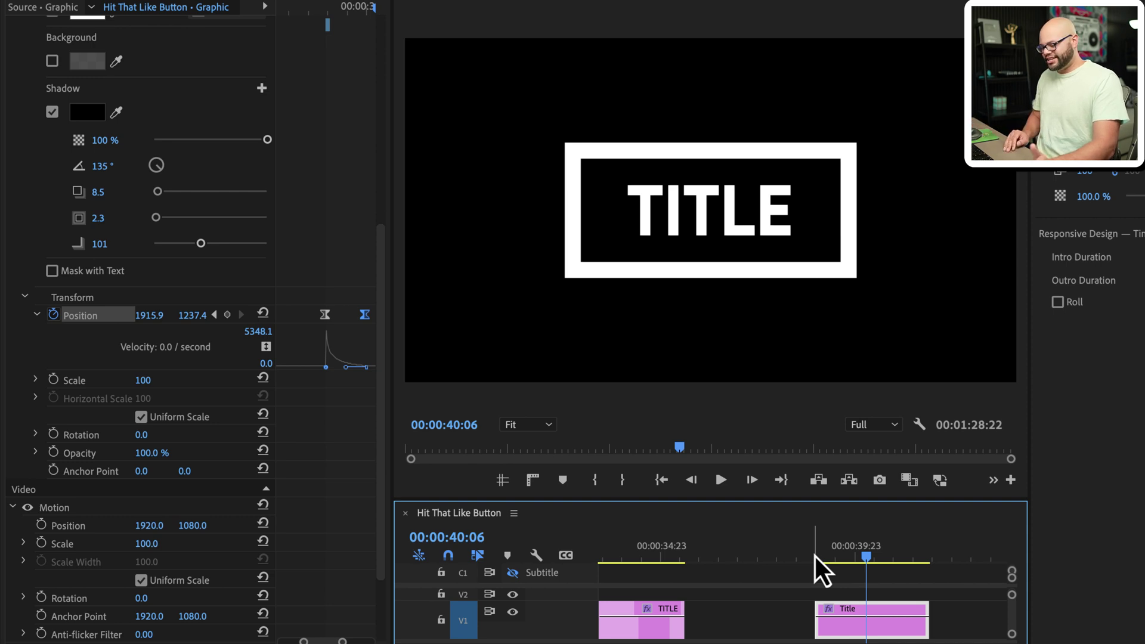
Undo the easing on both Position keyframes and replay the linear move repeatedly from the clip's start.
{"action": "key", "text": "super+z"}
{"action": "key", "text": "super+z"}
{"action": "key", "text": "super+z"}
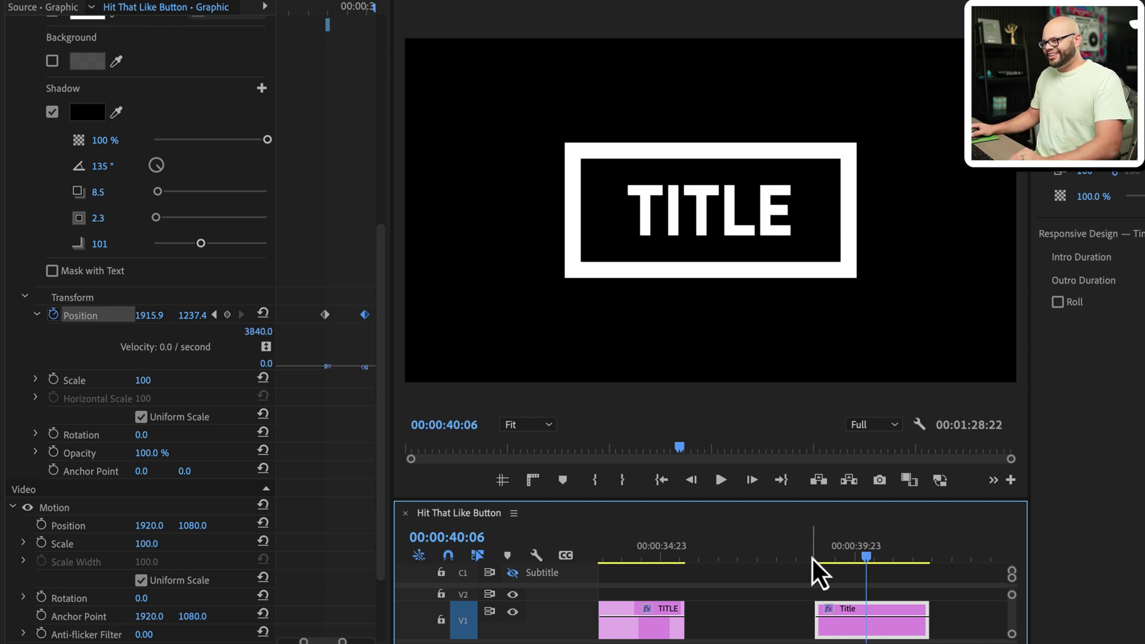
{"action": "left_click", "coordinate": [817, 559]}
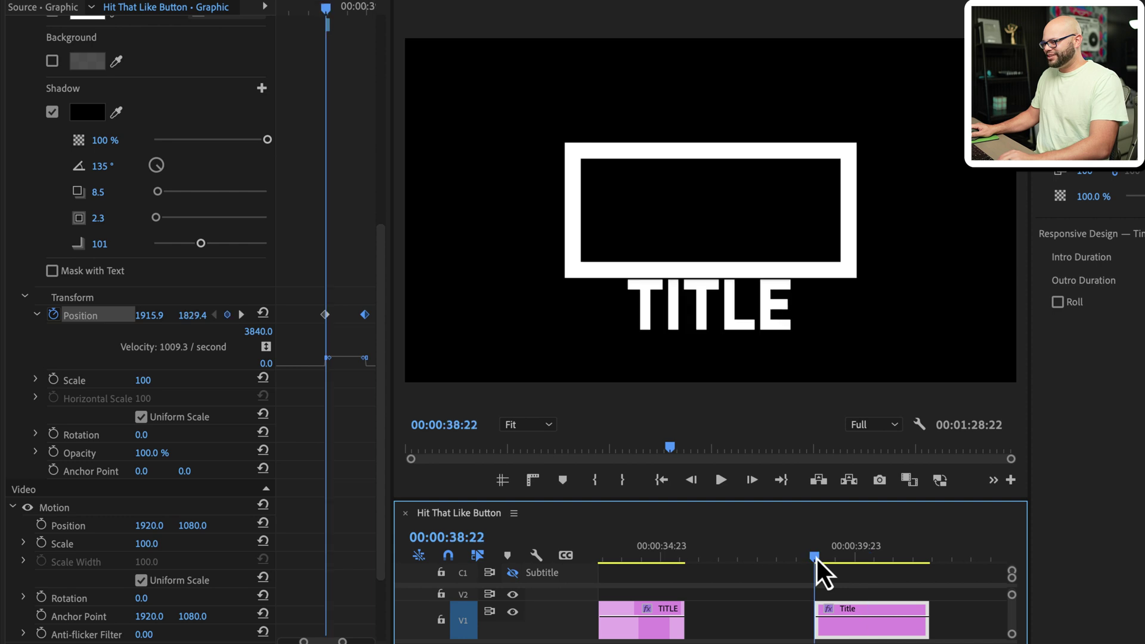
{"action": "key", "text": "space"}
{"action": "left_click", "coordinate": [816, 560]}
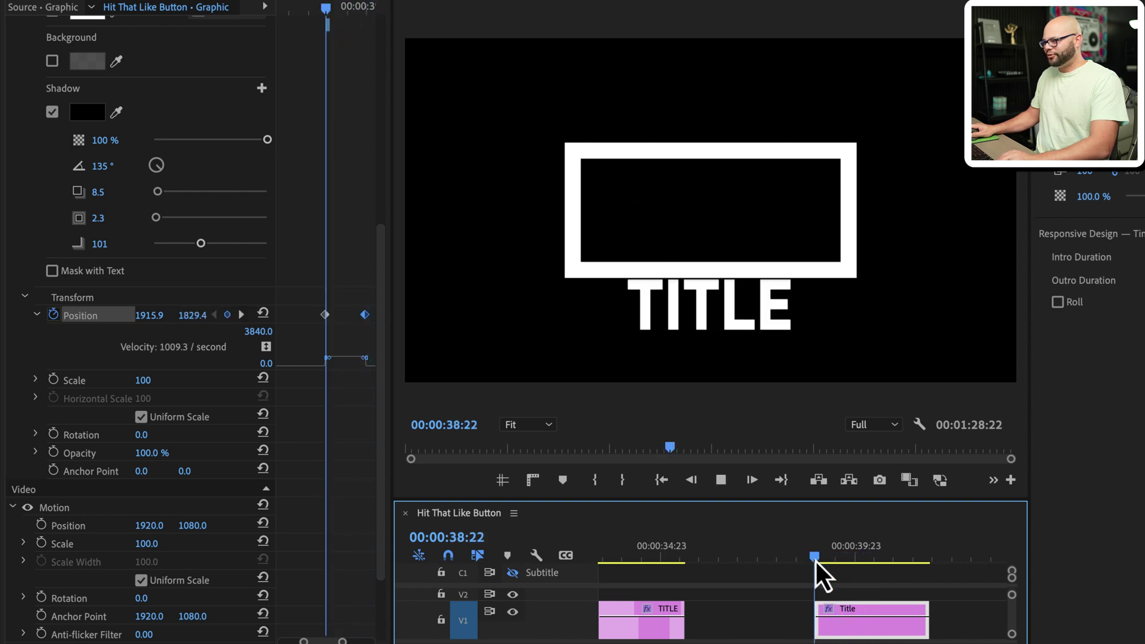
{"action": "key", "text": "space"}
{"action": "left_click", "coordinate": [814, 560]}
{"action": "key", "text": "space"}
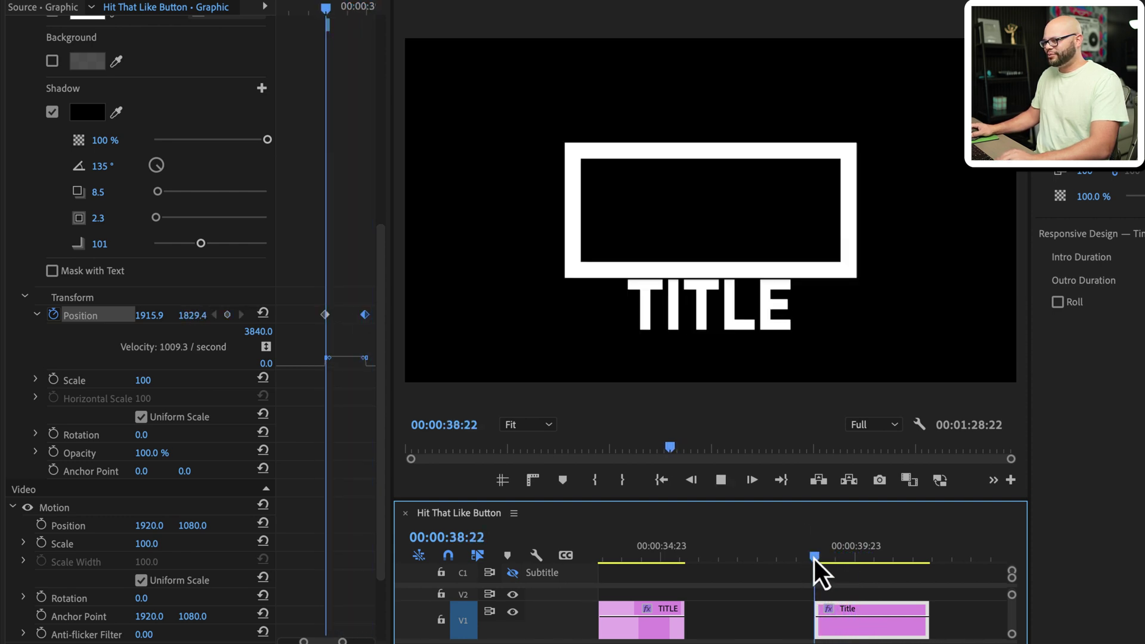
{"action": "left_click", "coordinate": [816, 558]}
{"action": "key", "text": "space"}
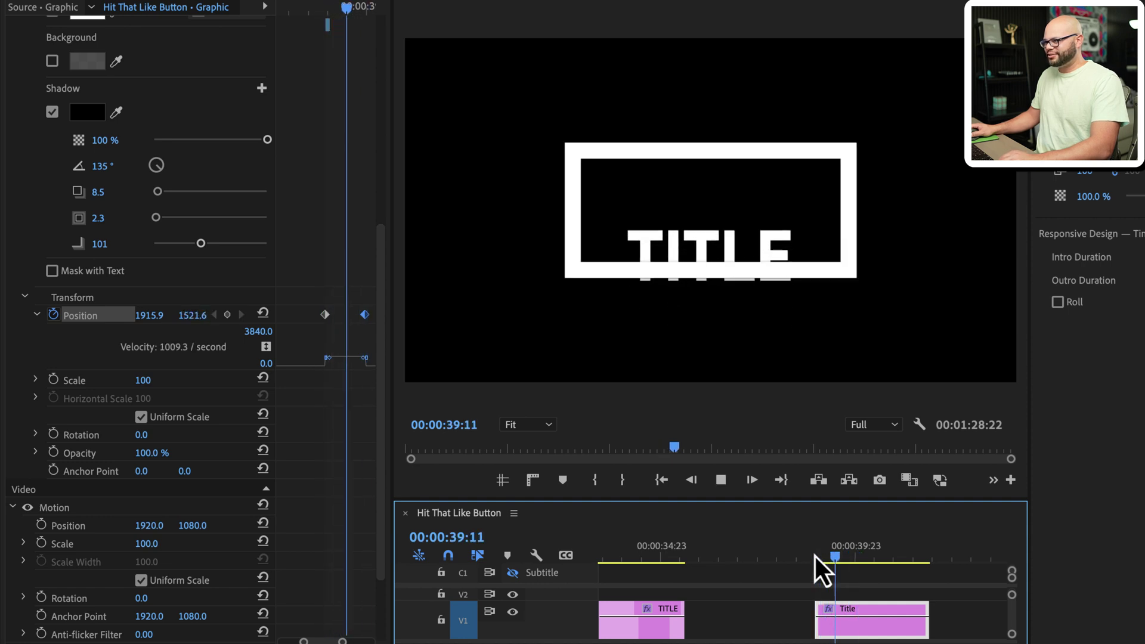
{"action": "left_click", "coordinate": [814, 554]}
{"action": "key", "text": "space"}
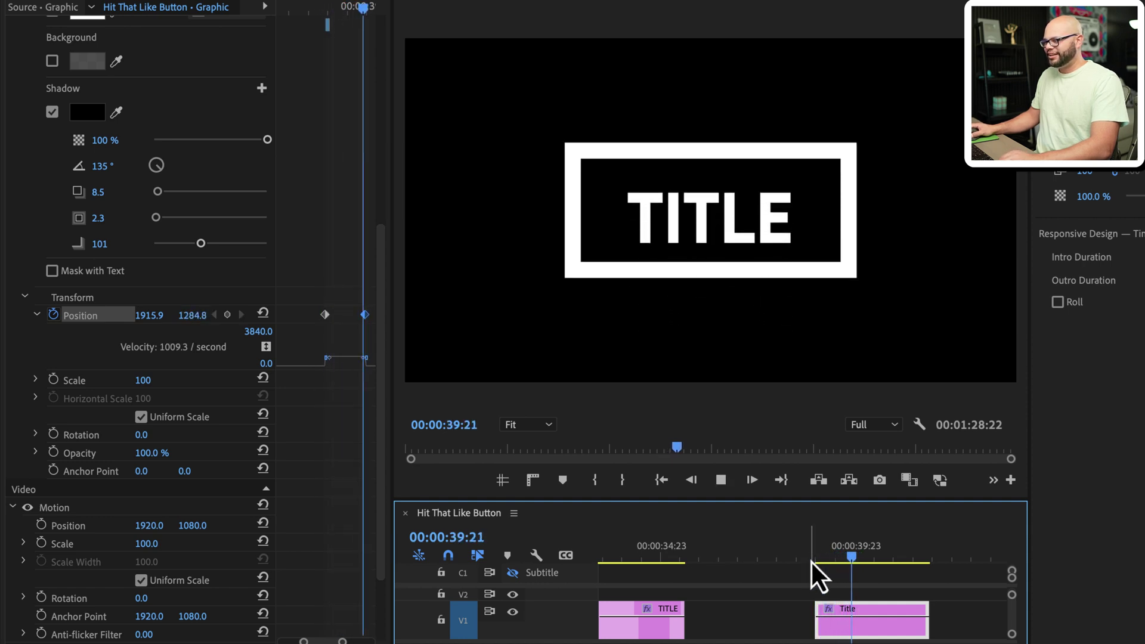
Replay the title's eased move from the clip's start.
{"action": "key", "text": "space"}
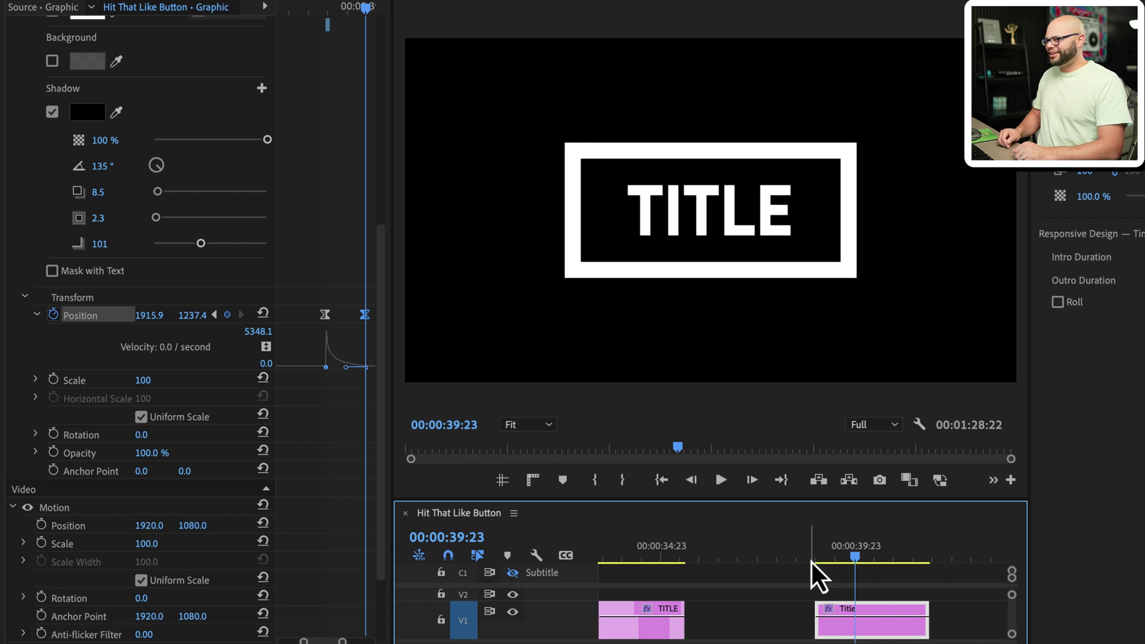
{"action": "left_click_drag", "start_coordinate": [817, 558], "coordinate": [812, 560]}
{"action": "key", "text": "space"}
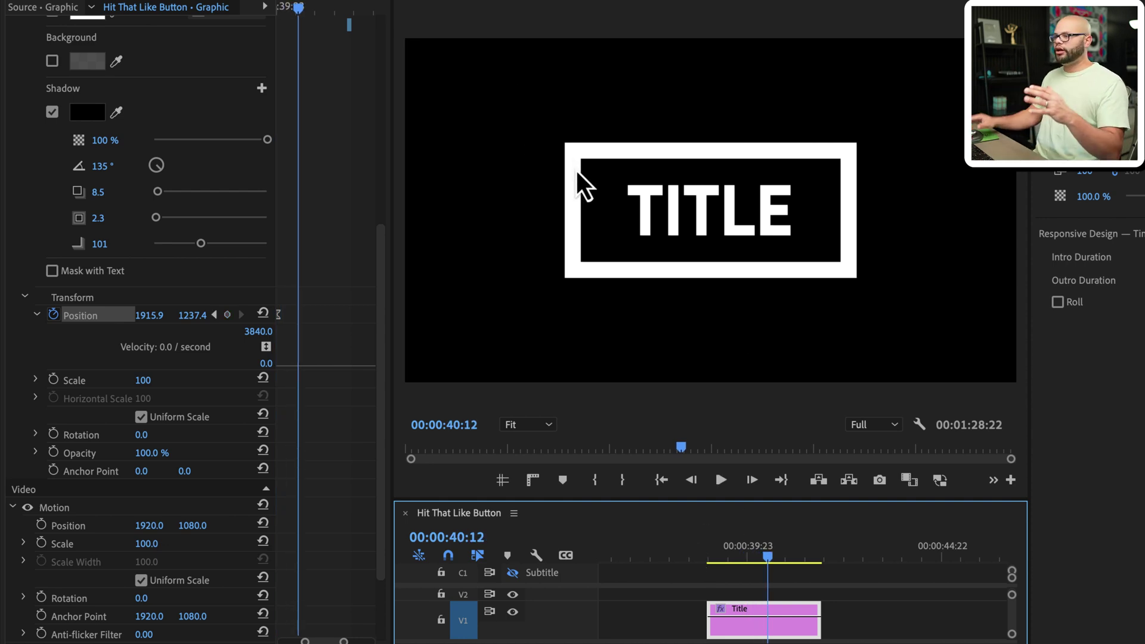
Return the playhead to the Title's first Position keyframe at 00:00:38:22 and bring both keyframes into the keyframe timeline.
{"action": "left_click", "coordinate": [745, 555]}
{"action": "left_click_drag", "start_coordinate": [745, 554], "coordinate": [706, 557]}
{"action": "left_click", "coordinate": [280, 388]}
{"action": "scroll", "coordinate": [280, 389], "scroll_direction": "up", "scroll_amount": 2}
{"action": "scroll", "coordinate": [299, 411], "scroll_direction": "down", "scroll_amount": 1}
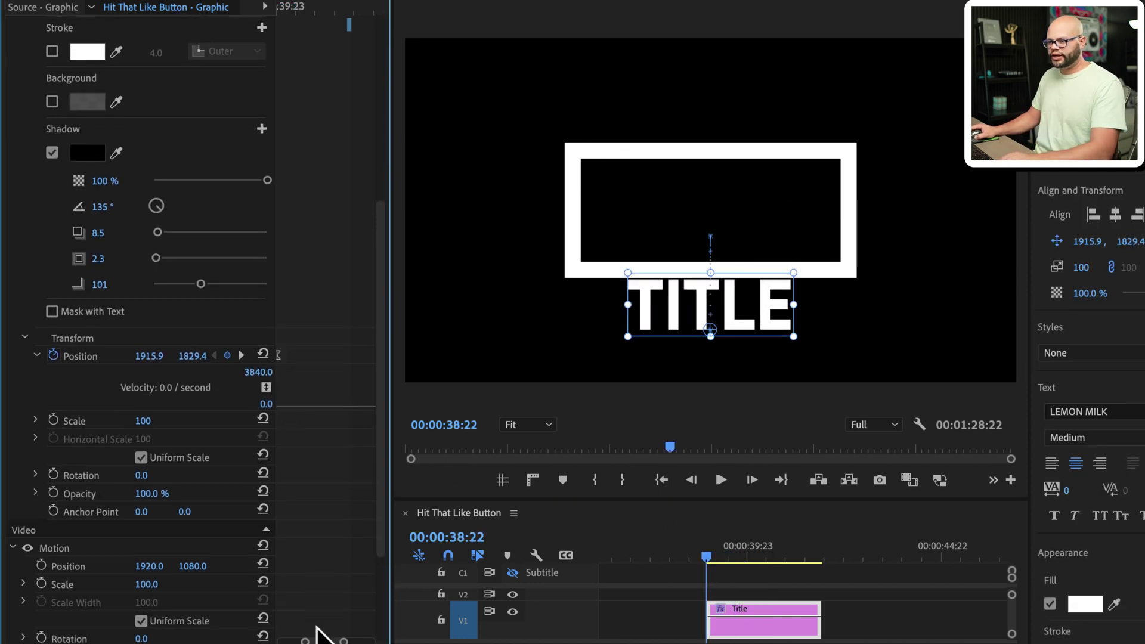
{"action": "left_click_drag", "start_coordinate": [312, 643], "coordinate": [310, 642]}
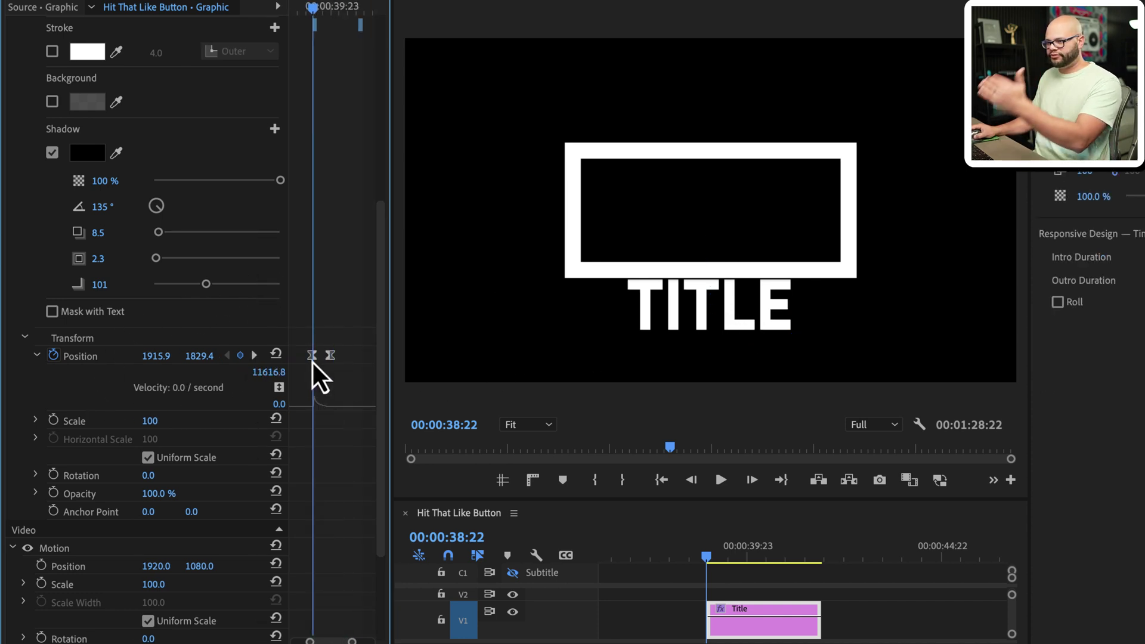
Expand the Stroke Rect shape's properties and enable Scale animation with a 100 keyframe at 00:00:38:22.
{"action": "scroll", "coordinate": [165, 120], "scroll_direction": "up", "scroll_amount": 6}
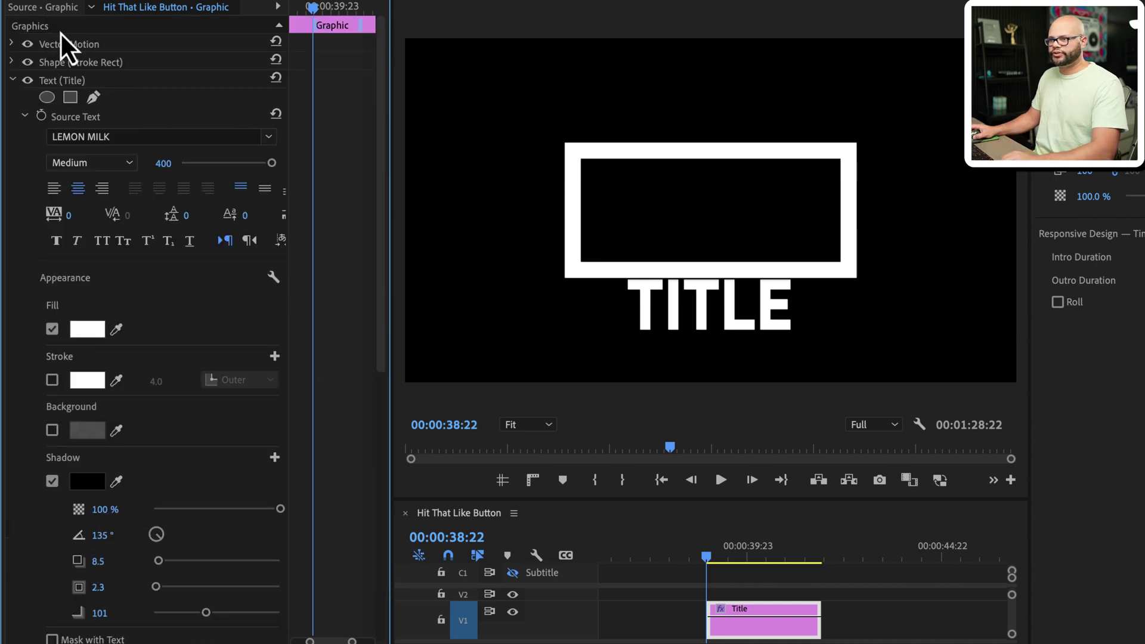
{"action": "left_click", "coordinate": [47, 62]}
{"action": "left_click", "coordinate": [12, 62]}
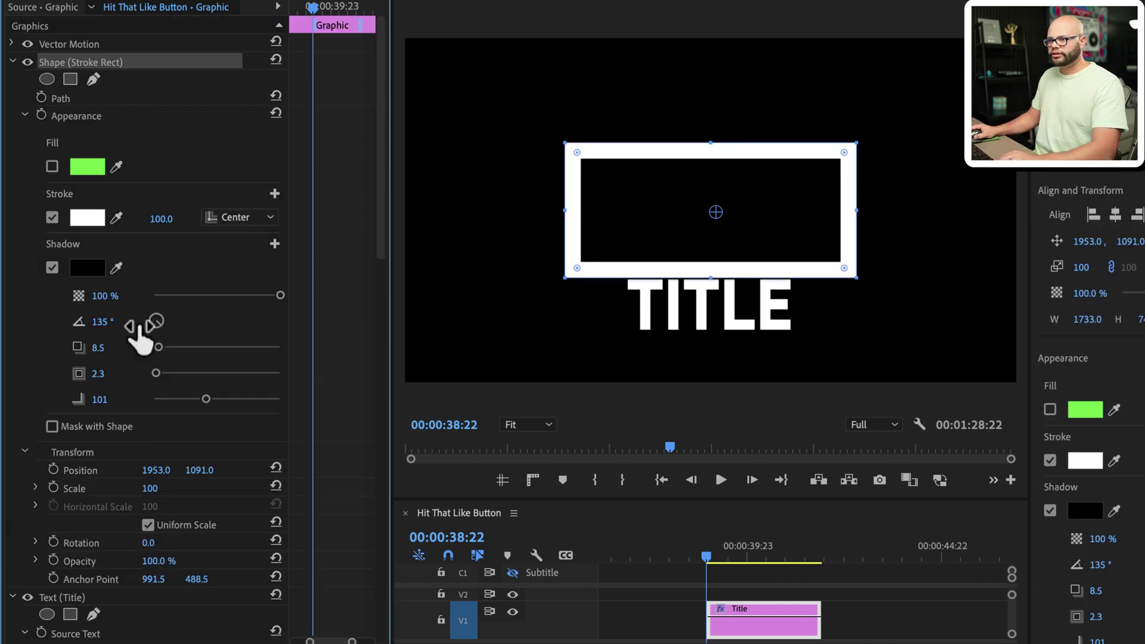
{"action": "left_click", "coordinate": [56, 492]}
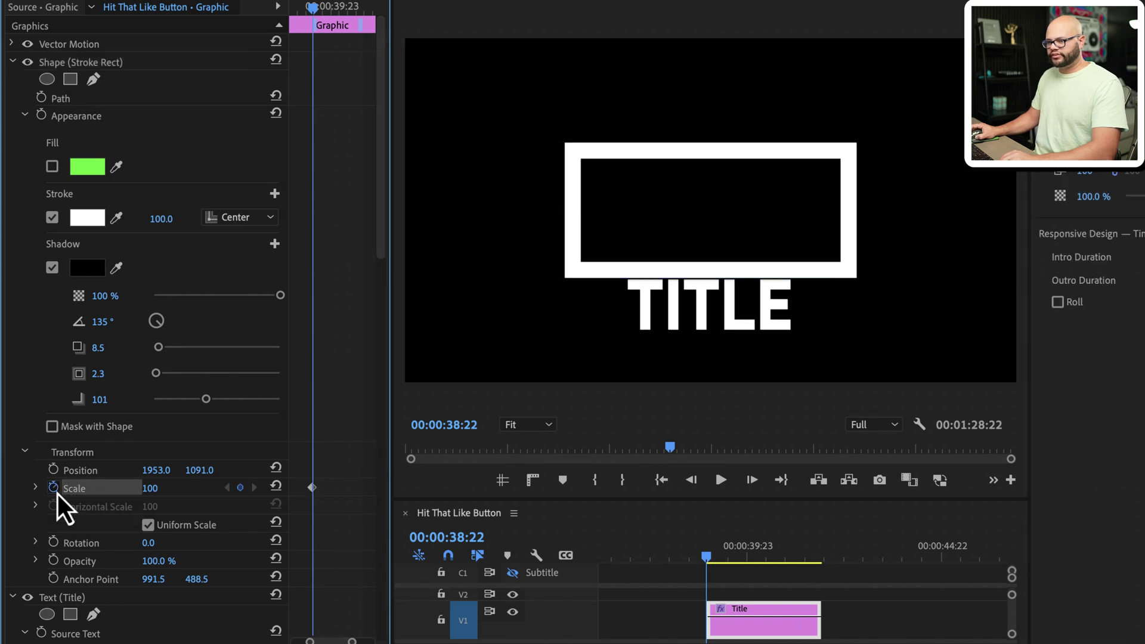
Move the playhead to the Title's second Position keyframe and add a 100 Scale keyframe for Stroke Rect at 00:00:39:23.
{"action": "scroll", "coordinate": [306, 513], "scroll_direction": "down", "scroll_amount": 15}
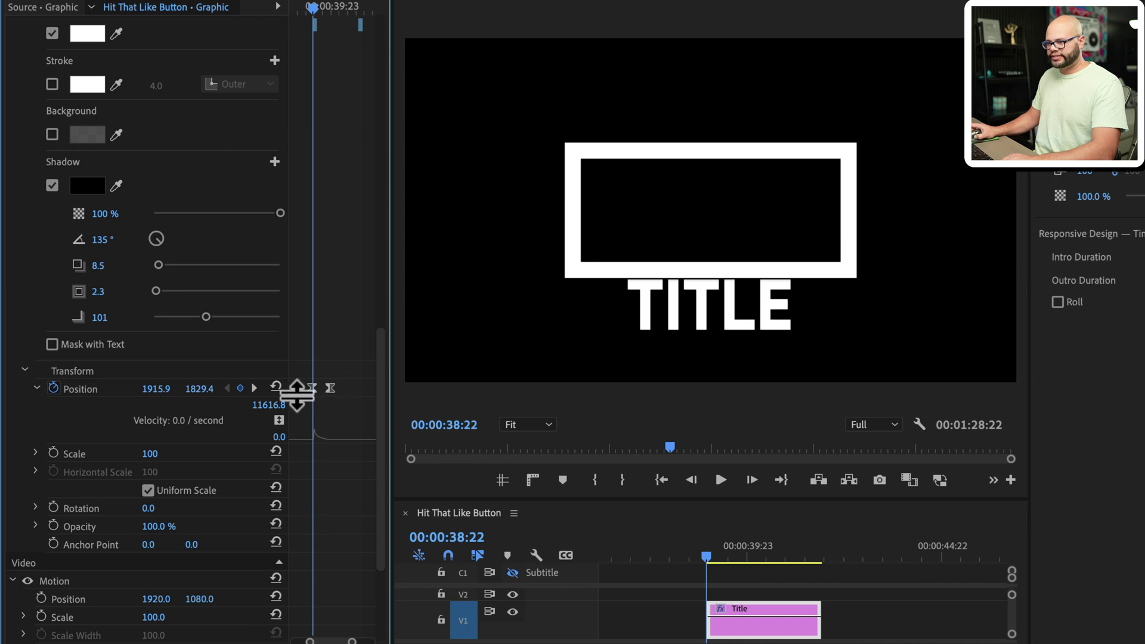
{"action": "left_click", "coordinate": [254, 389]}
{"action": "scroll", "coordinate": [332, 362], "scroll_direction": "up", "scroll_amount": 10}
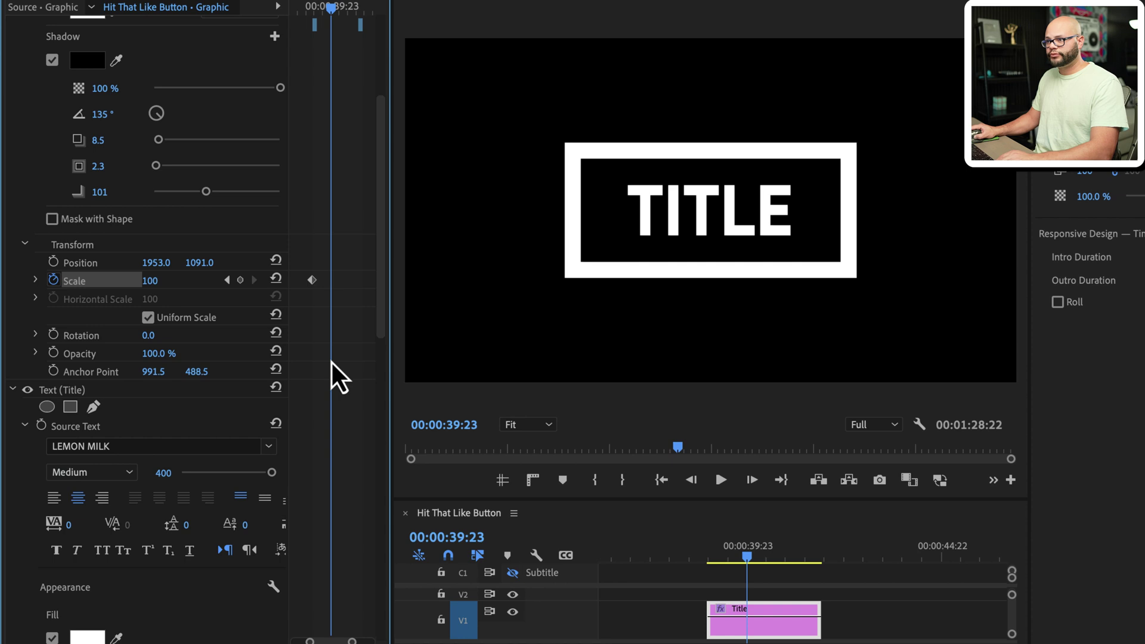
{"action": "left_click", "coordinate": [241, 280]}
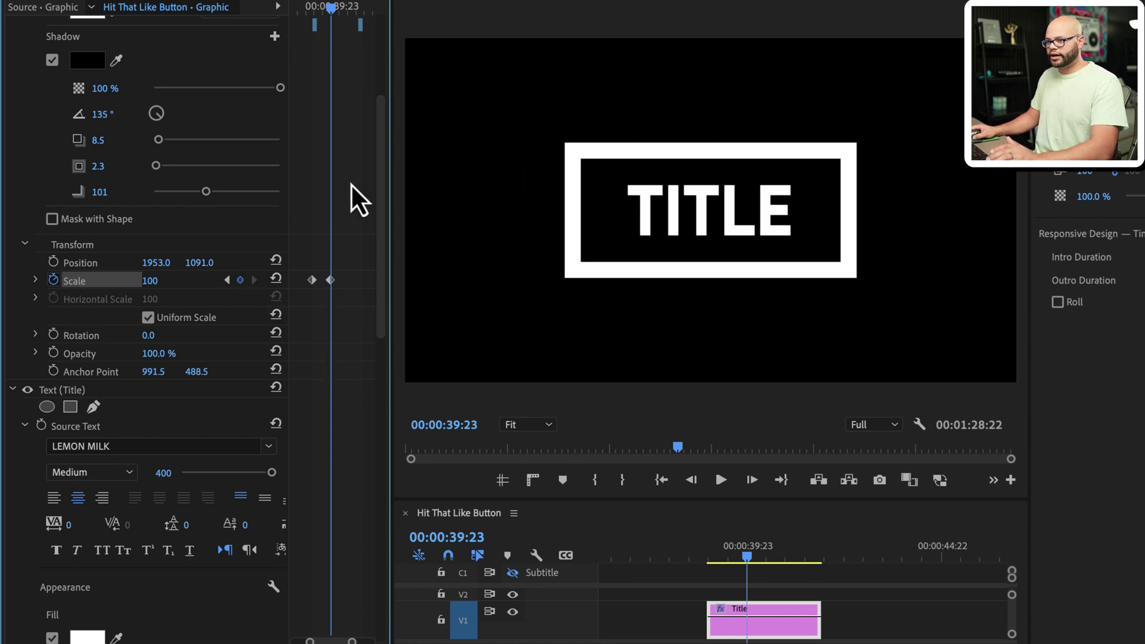
Set the Stroke Rect's first Scale keyframe at 00:00:38:22 to 0 and play the animation.
{"action": "left_click", "coordinate": [230, 281]}
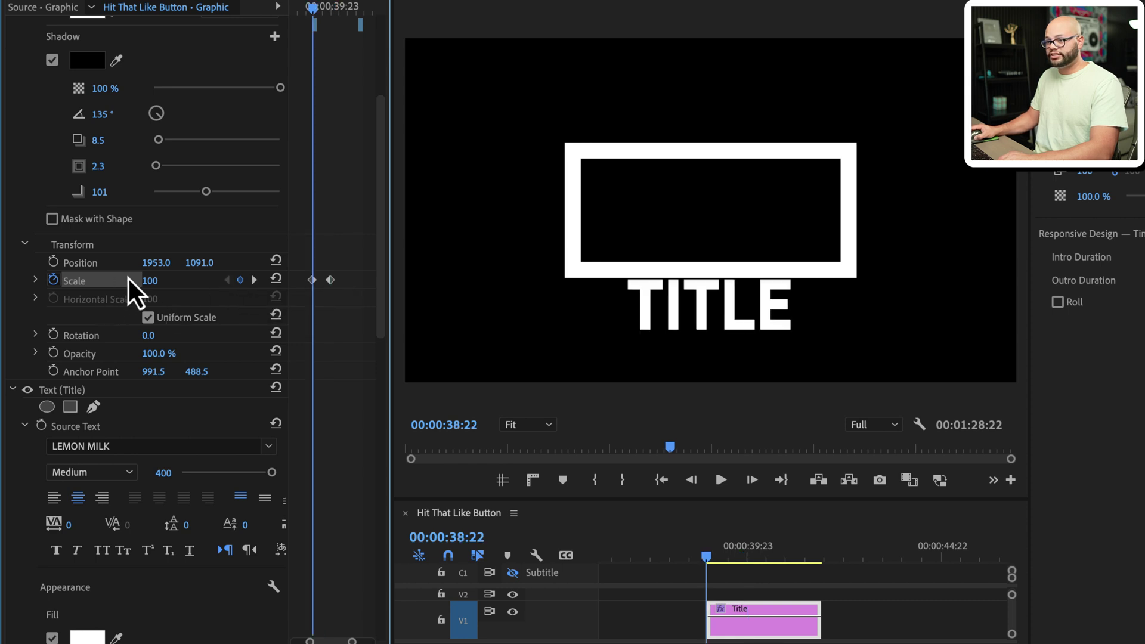
{"action": "left_click", "coordinate": [149, 280]}
{"action": "type", "text": "0"}
{"action": "key", "text": "Return"}
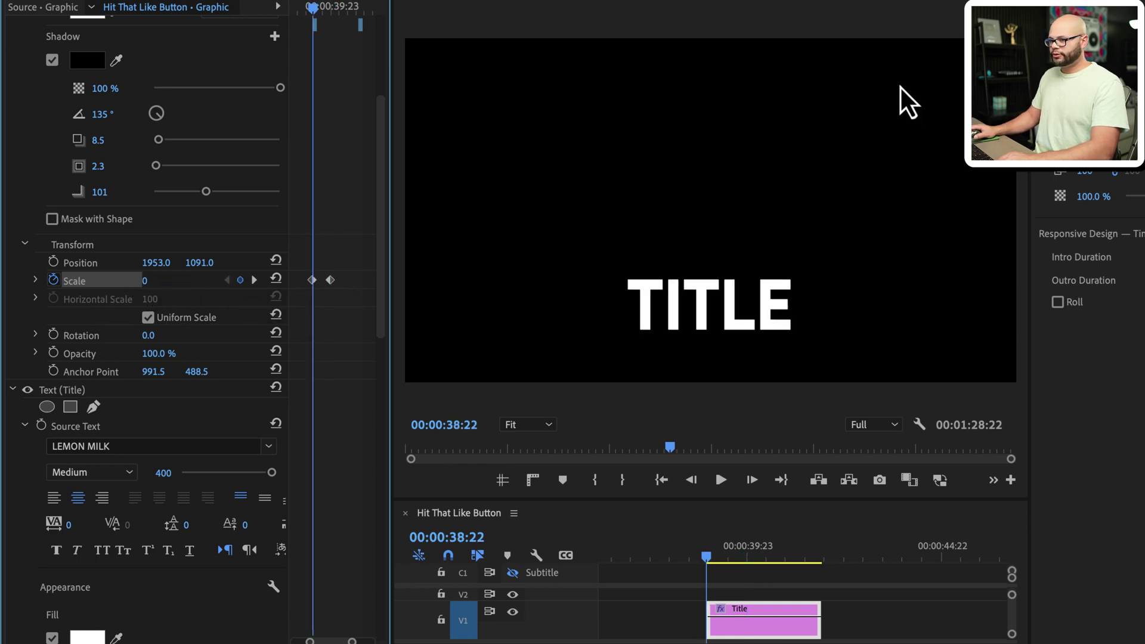
{"action": "key", "text": "space"}
{"action": "key", "text": "space"}
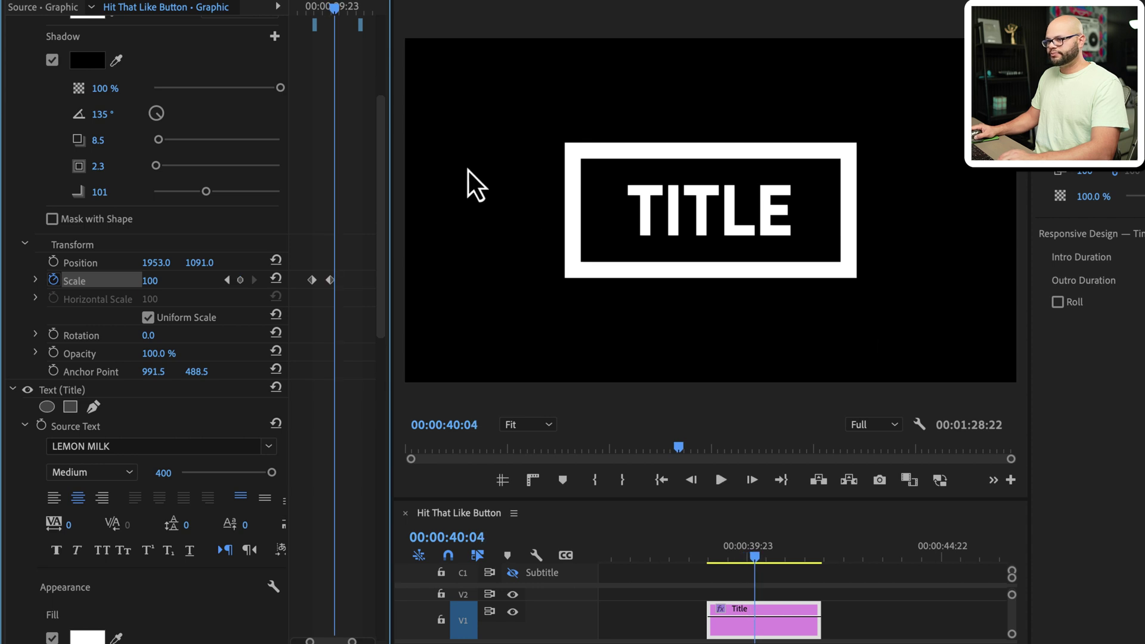
Ease both Stroke Rect Scale keyframes in the velocity graph so the rectangle scales up fast and slows into its full size.
{"action": "left_click", "coordinate": [225, 283]}
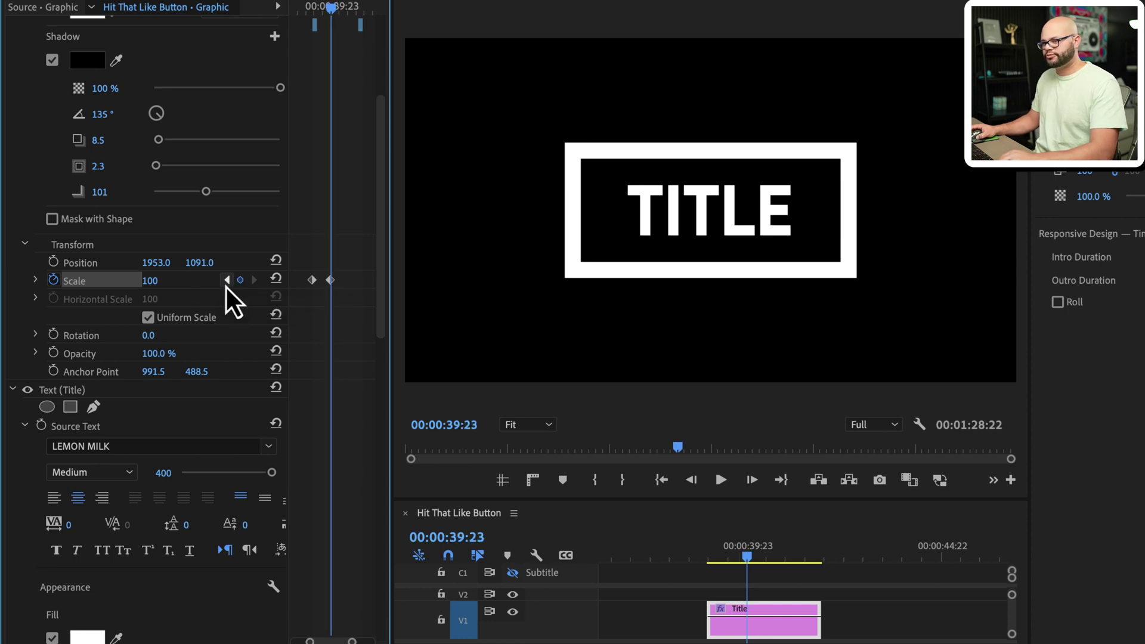
{"action": "left_click", "coordinate": [36, 279]}
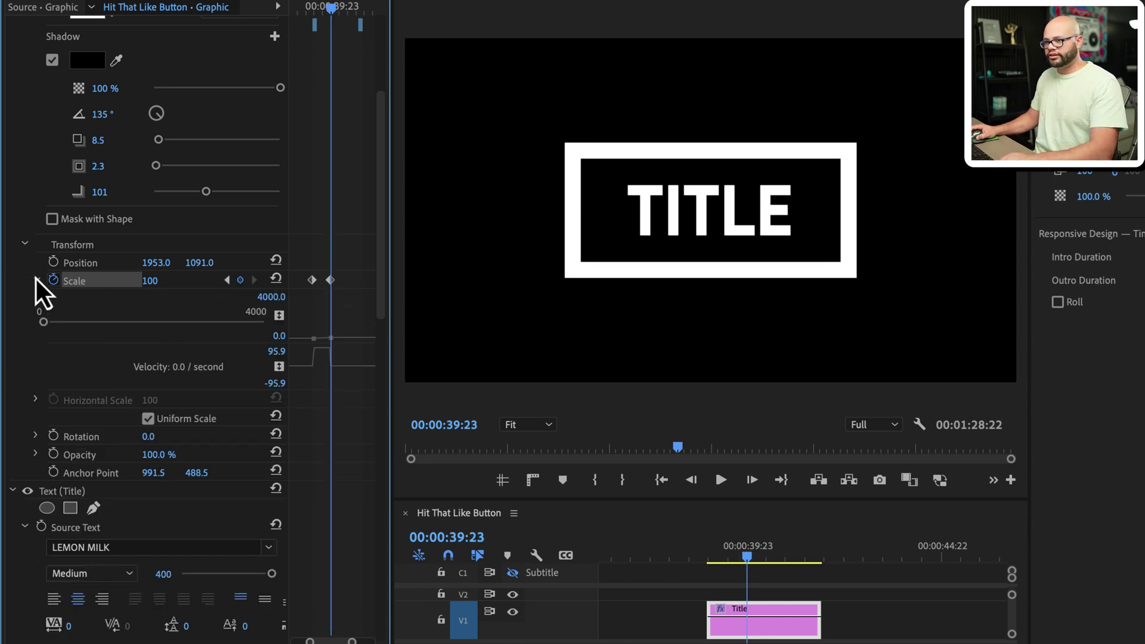
{"action": "left_click", "coordinate": [330, 280]}
{"action": "key", "text": "="}
{"action": "left_click_drag", "start_coordinate": [392, 442], "coordinate": [587, 436]}
{"action": "left_click_drag", "start_coordinate": [433, 280], "coordinate": [310, 274]}
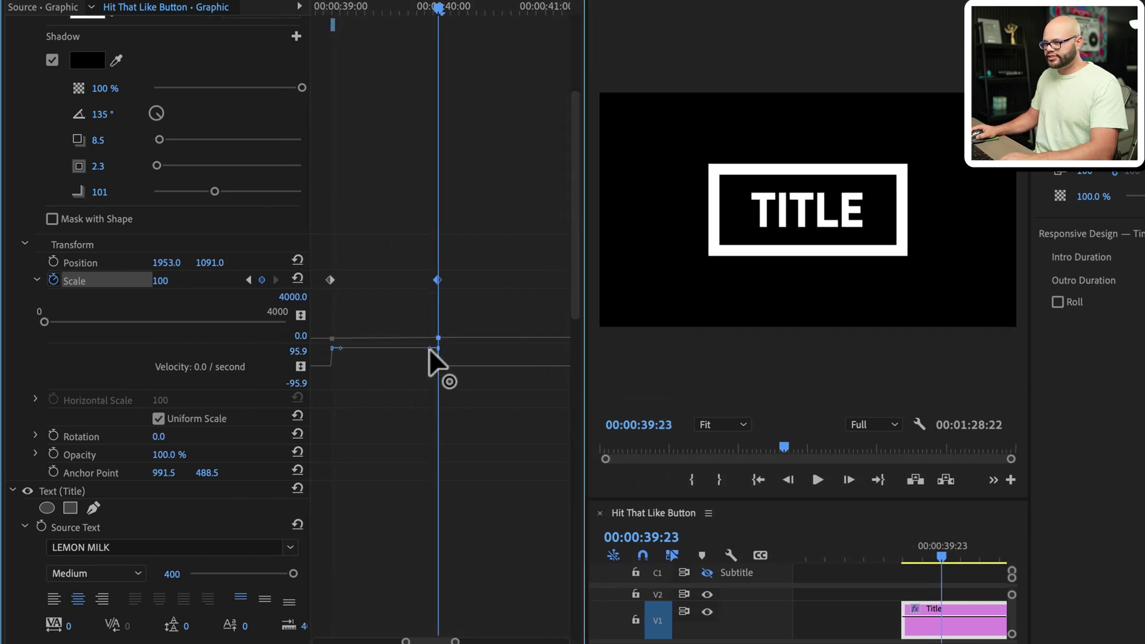
{"action": "left_click_drag", "start_coordinate": [431, 349], "coordinate": [353, 323]}
{"action": "left_click", "coordinate": [329, 280]}
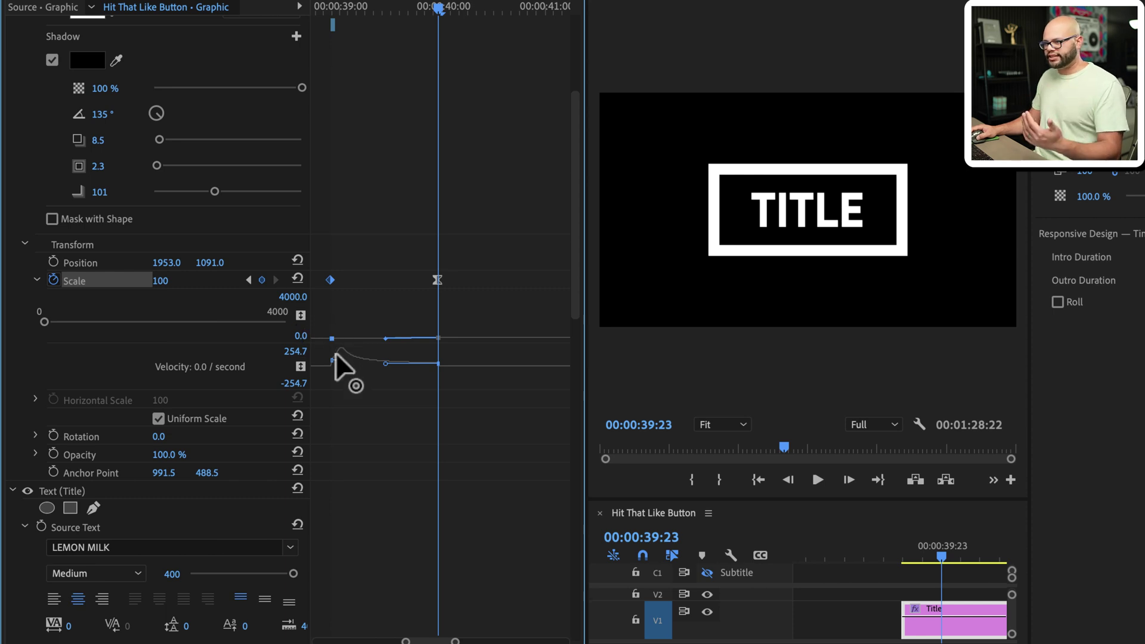
{"action": "left_click_drag", "start_coordinate": [340, 361], "coordinate": [331, 364]}
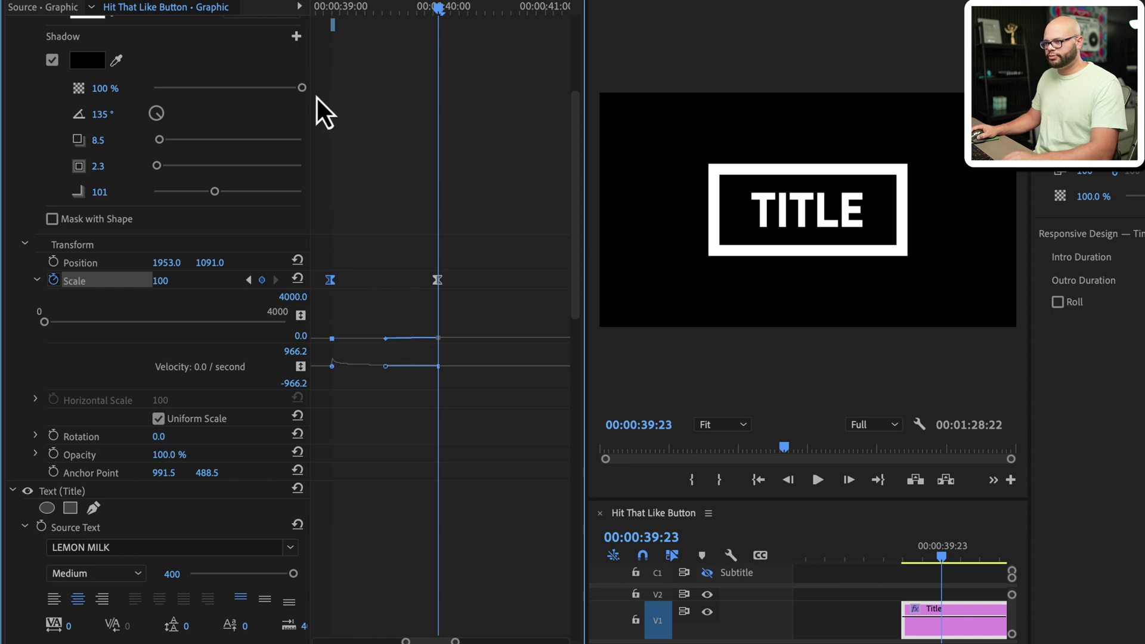
Replay the rectangle's eased scale-up several times from the clip's start.
{"action": "left_click", "coordinate": [330, 5]}
{"action": "key", "text": "space"}
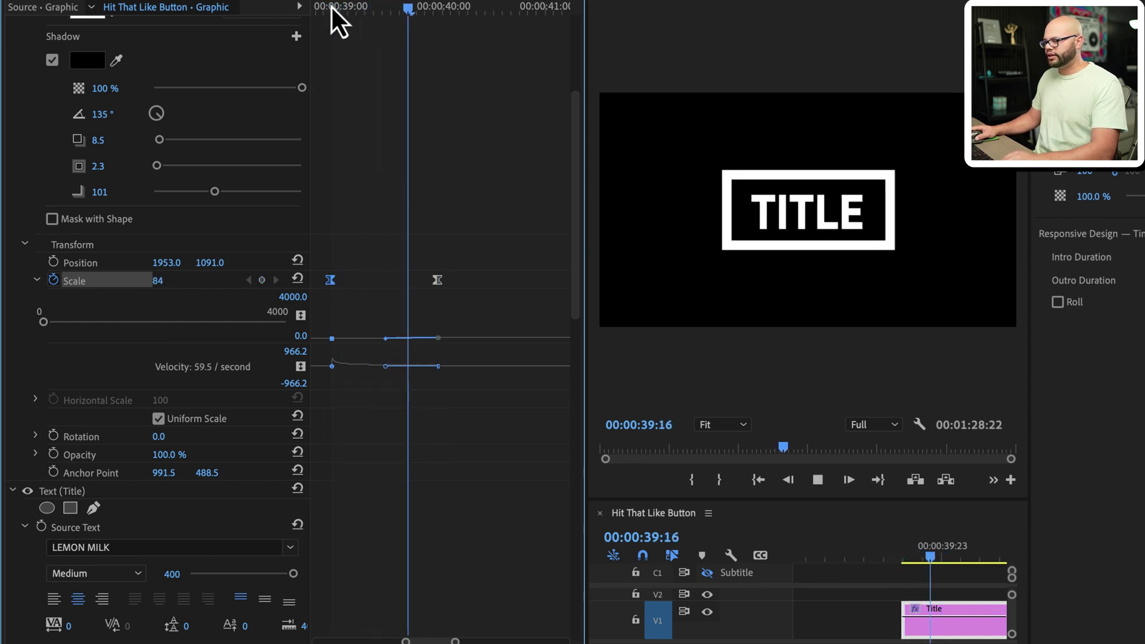
{"action": "left_click", "coordinate": [332, 7]}
{"action": "key", "text": "space"}
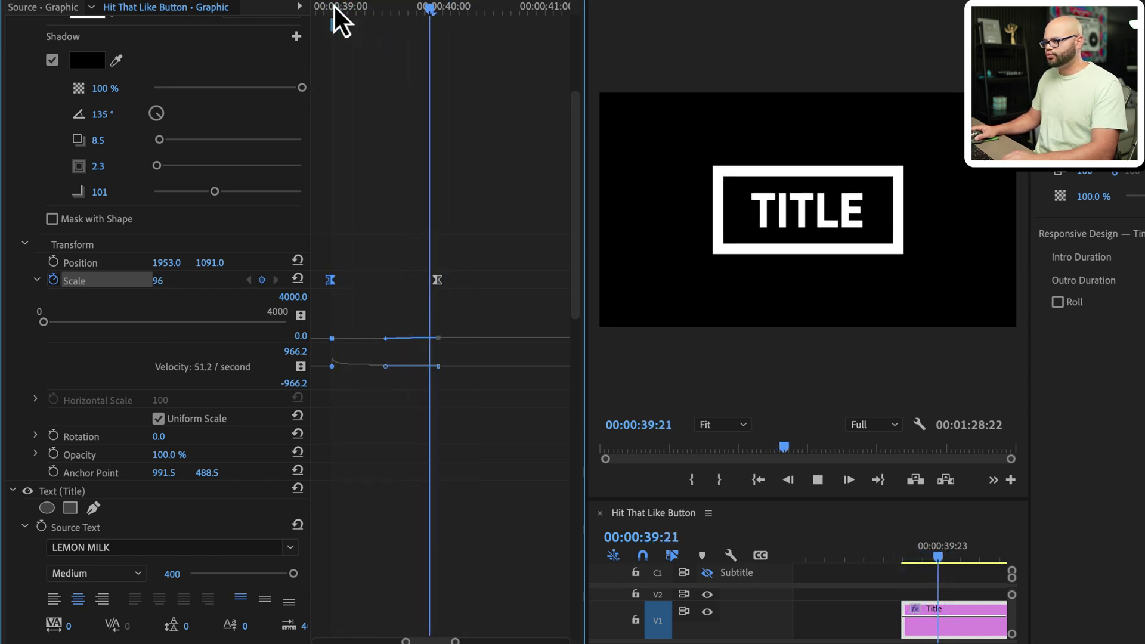
{"action": "left_click", "coordinate": [334, 5]}
{"action": "key", "text": "space"}
{"action": "key", "text": "space"}
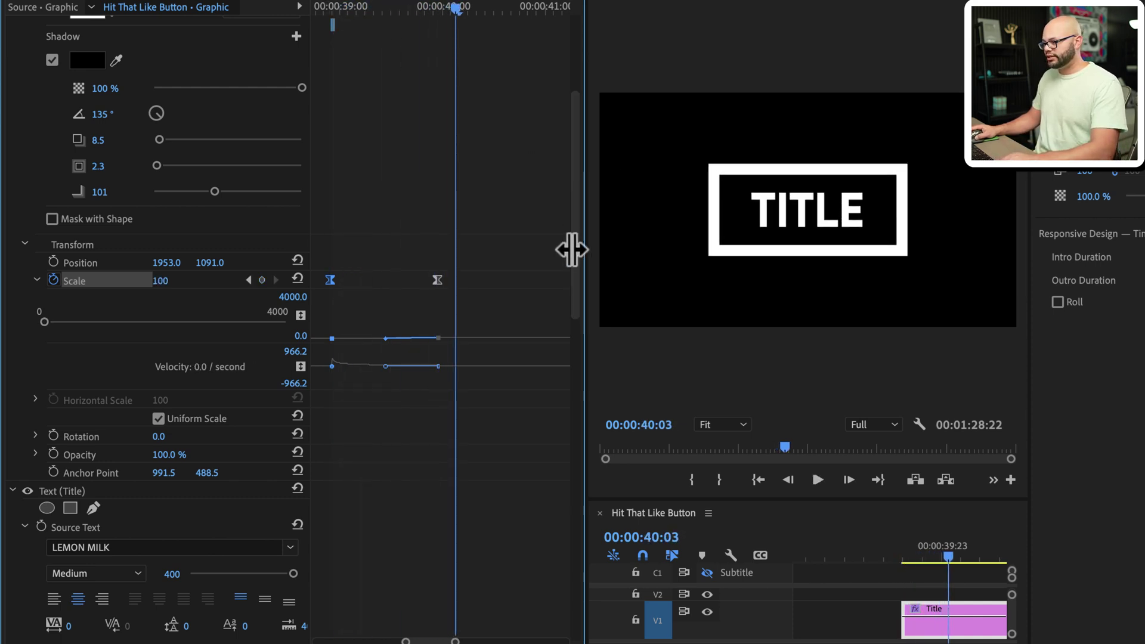
Add two Stroke Rect Scale keyframes of 100 near the clip's end, at 00:00:41:07 and 00:00:41:17.
{"action": "left_click", "coordinate": [505, 469]}
{"action": "key", "text": "minus"}
{"action": "key", "text": "minus"}
{"action": "key", "text": "equal"}
{"action": "key", "text": "equal"}
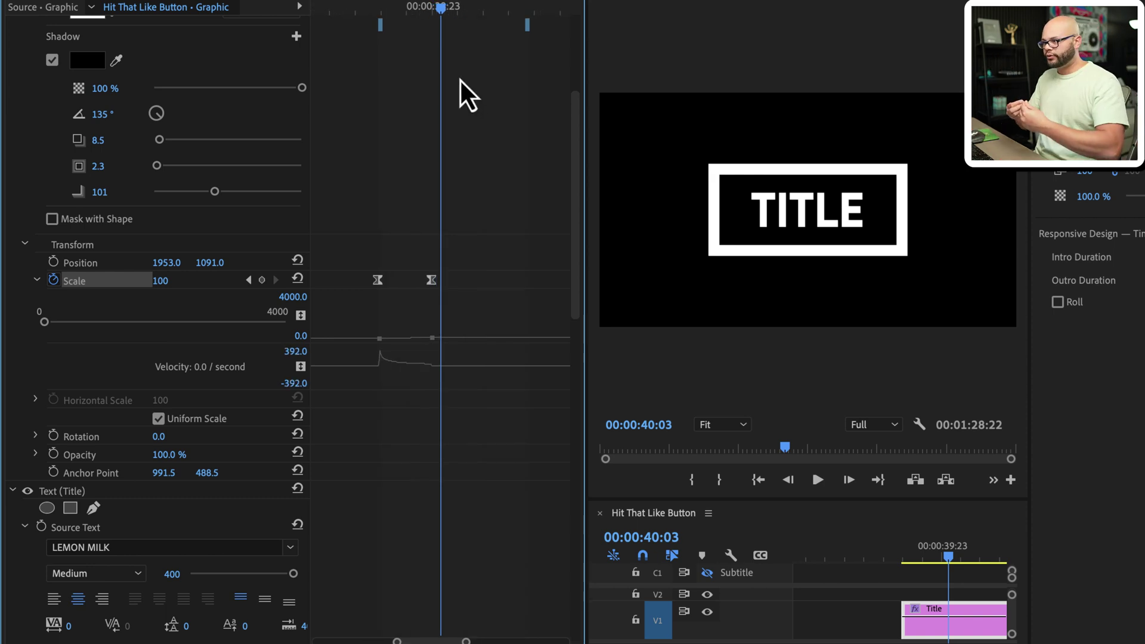
{"action": "left_click_drag", "start_coordinate": [439, 17], "coordinate": [500, 20]}
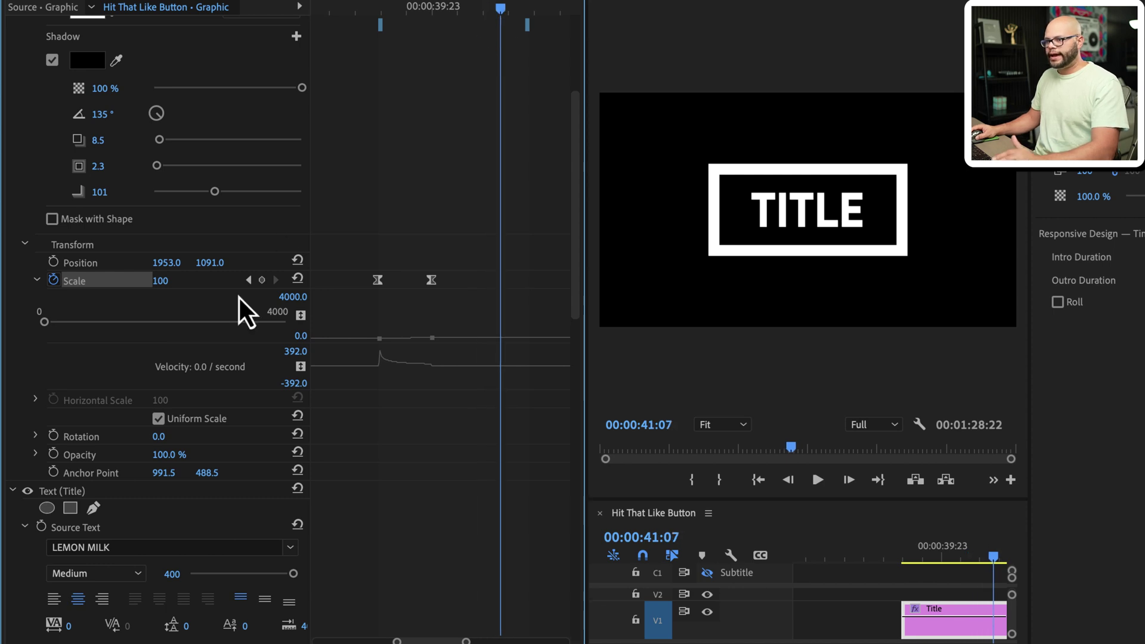
{"action": "left_click", "coordinate": [262, 279]}
{"action": "left_click_drag", "start_coordinate": [509, 8], "coordinate": [522, 8]}
{"action": "left_click", "coordinate": [262, 280]}
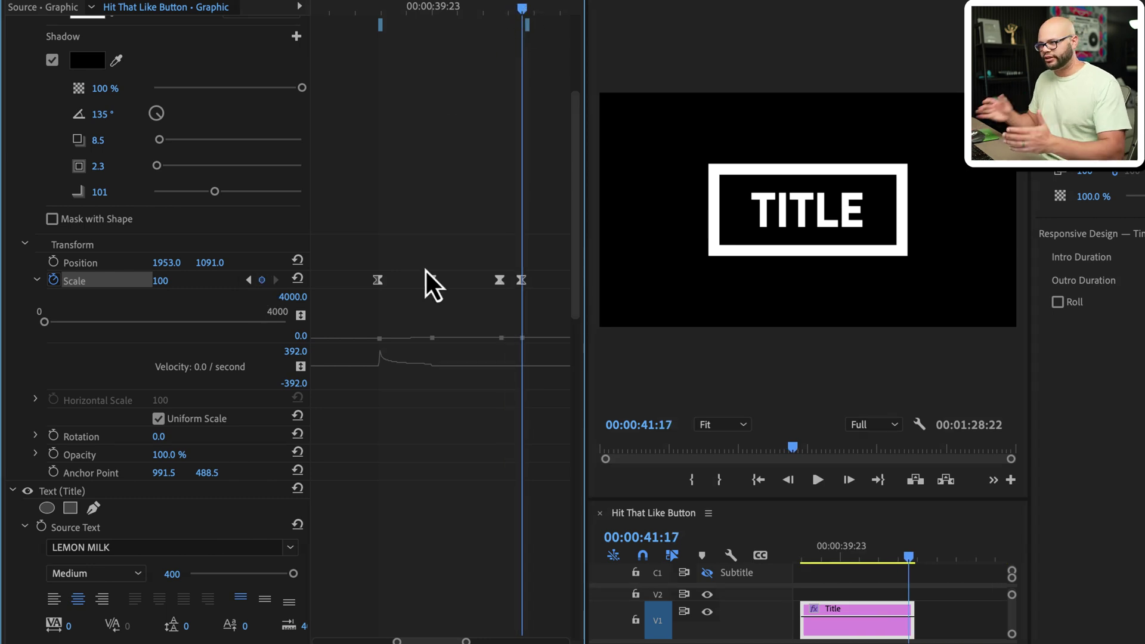
Set the Stroke Rect's last Scale keyframe at 00:00:41:17 to 0.
{"action": "left_click", "coordinate": [501, 284]}
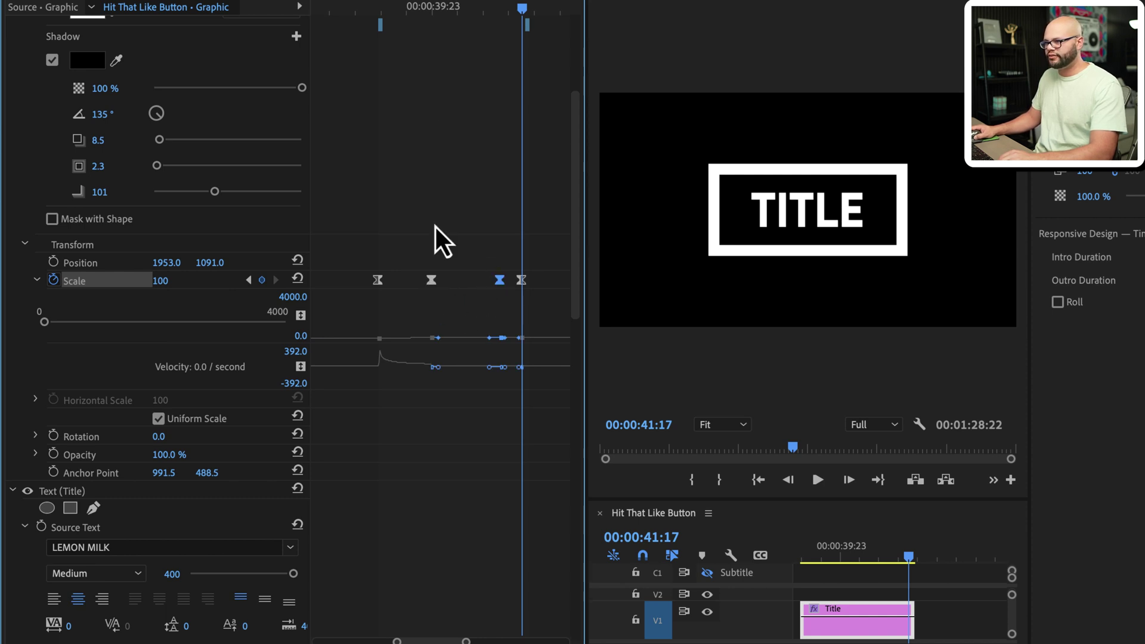
{"action": "left_click_drag", "start_coordinate": [437, 8], "coordinate": [527, 25]}
{"action": "left_click", "coordinate": [247, 280]}
{"action": "type", "text": "82"}
{"action": "key", "text": "Return"}
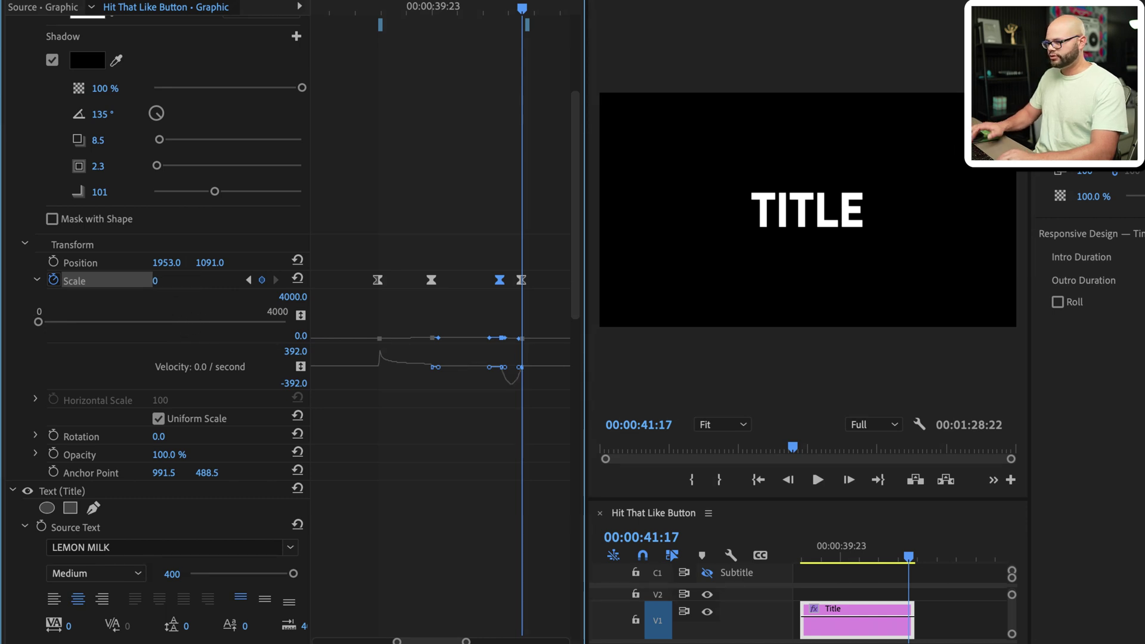
Play back the rectangle's scale-in and scale-out, and select its last two Scale keyframes.
{"action": "left_click_drag", "start_coordinate": [521, 7], "coordinate": [385, 2]}
{"action": "key", "text": "space"}
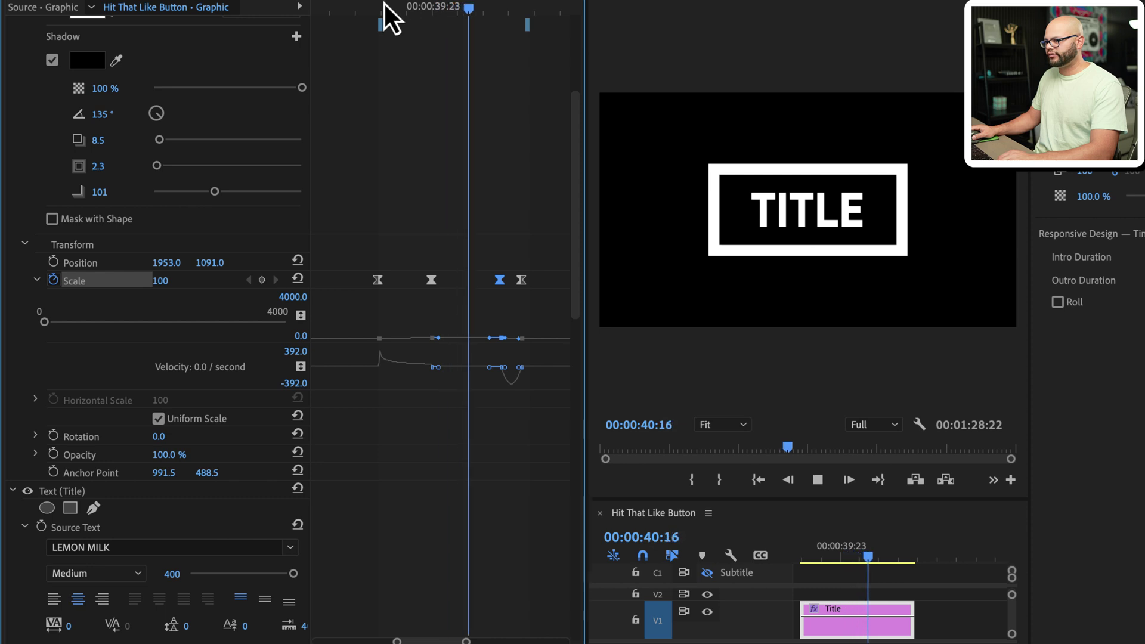
{"action": "key", "text": "space"}
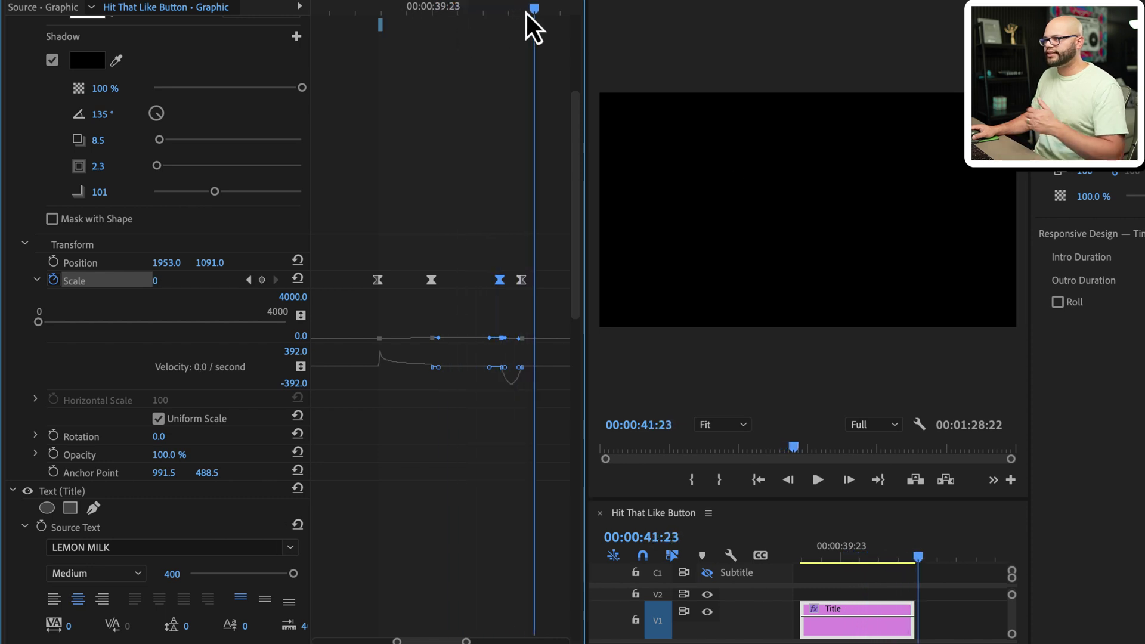
{"action": "left_click_drag", "start_coordinate": [468, 253], "coordinate": [527, 291]}
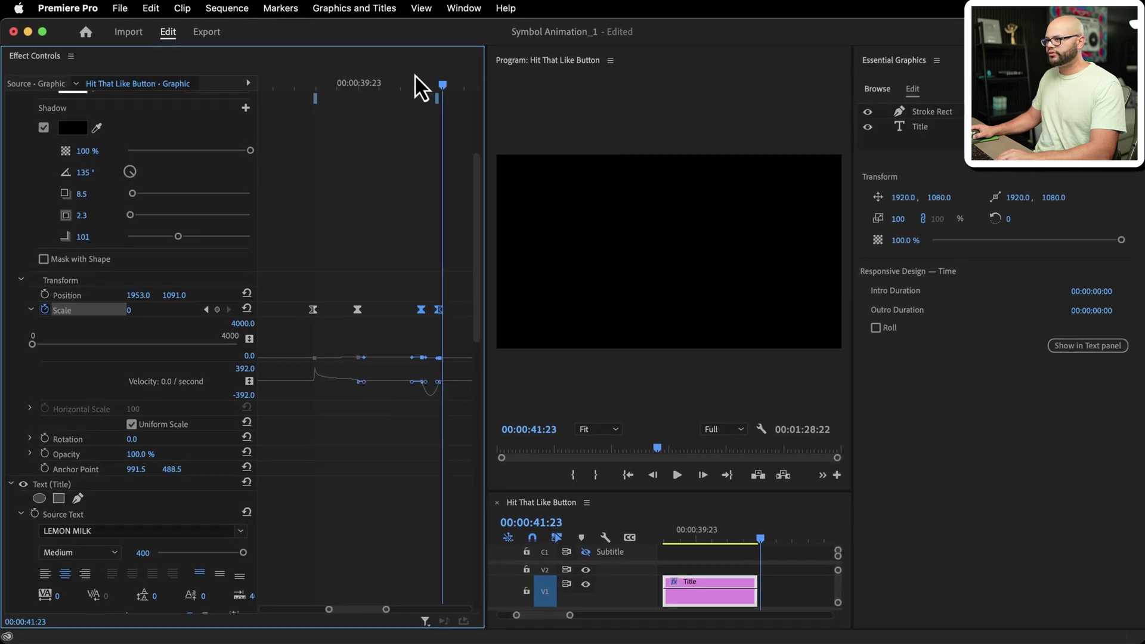
{"action": "left_click", "coordinate": [413, 77]}
{"action": "key", "text": "space"}
{"action": "key", "text": "space"}
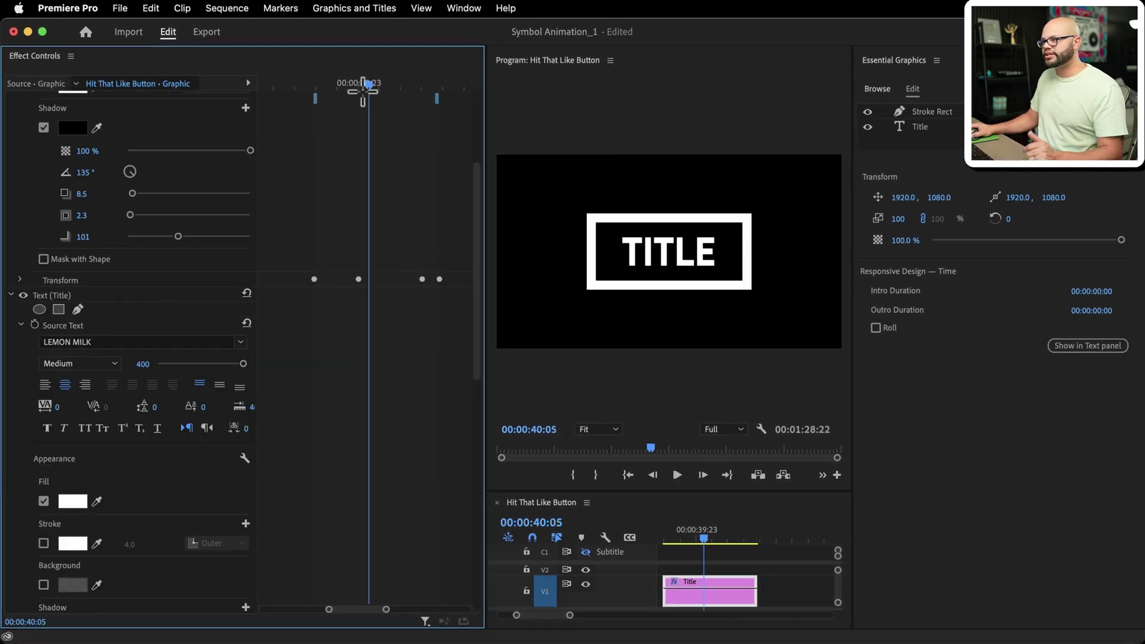
With the playhead at 00:00:40:14, duplicate the Stroke Rect layer and rename the copy Matte Rect.
{"action": "left_click_drag", "start_coordinate": [334, 89], "coordinate": [385, 93]}
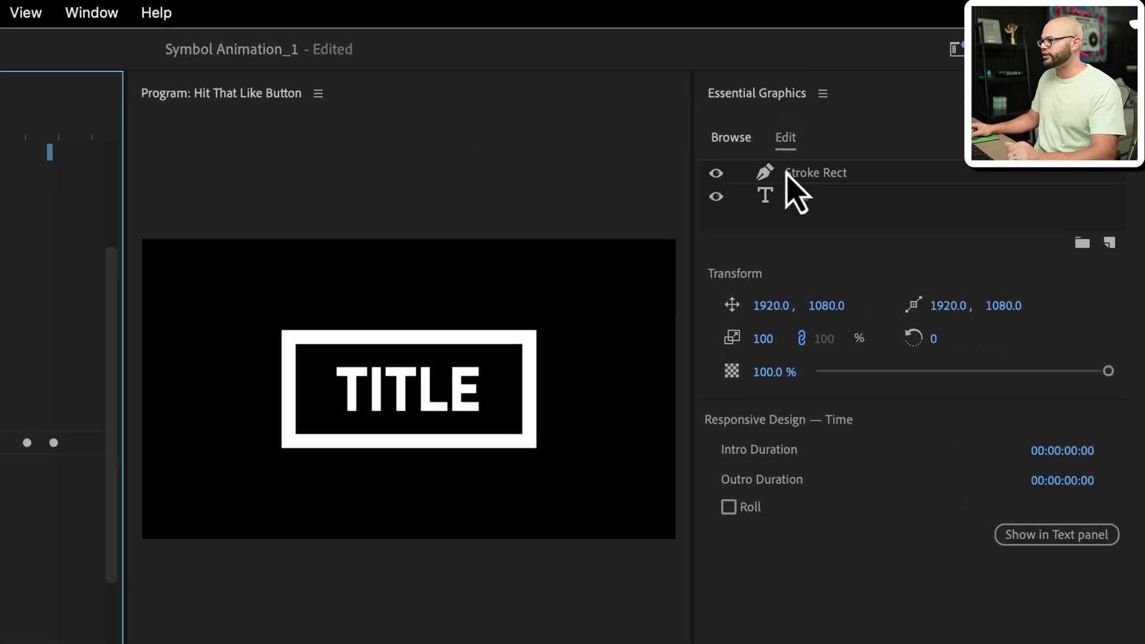
{"action": "left_click", "coordinate": [806, 178]}
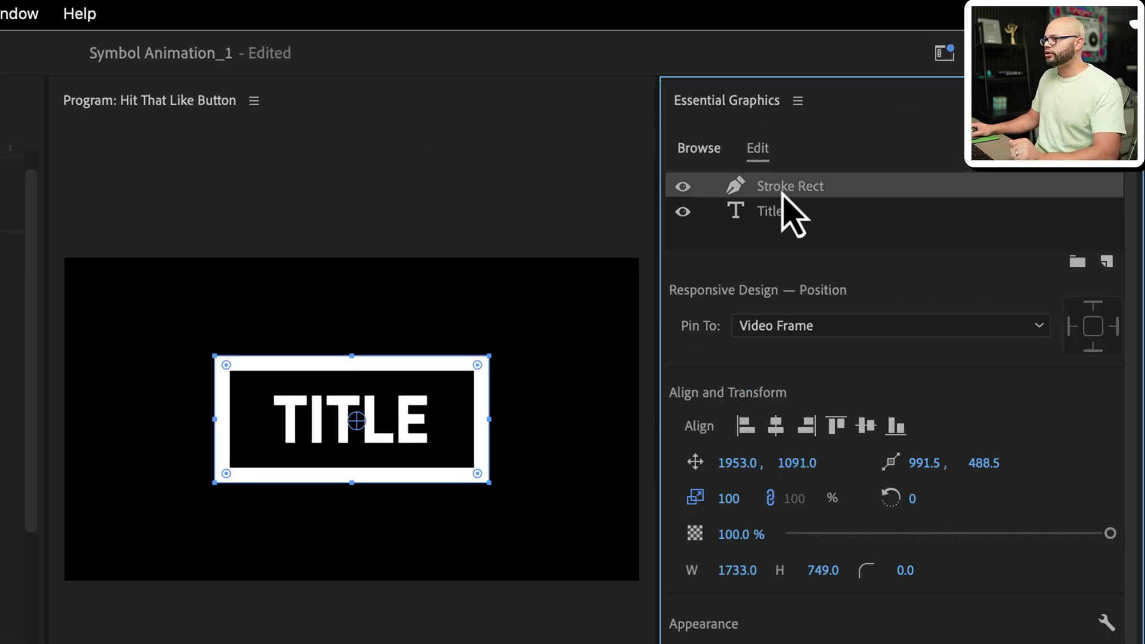
{"action": "right_click", "coordinate": [781, 196]}
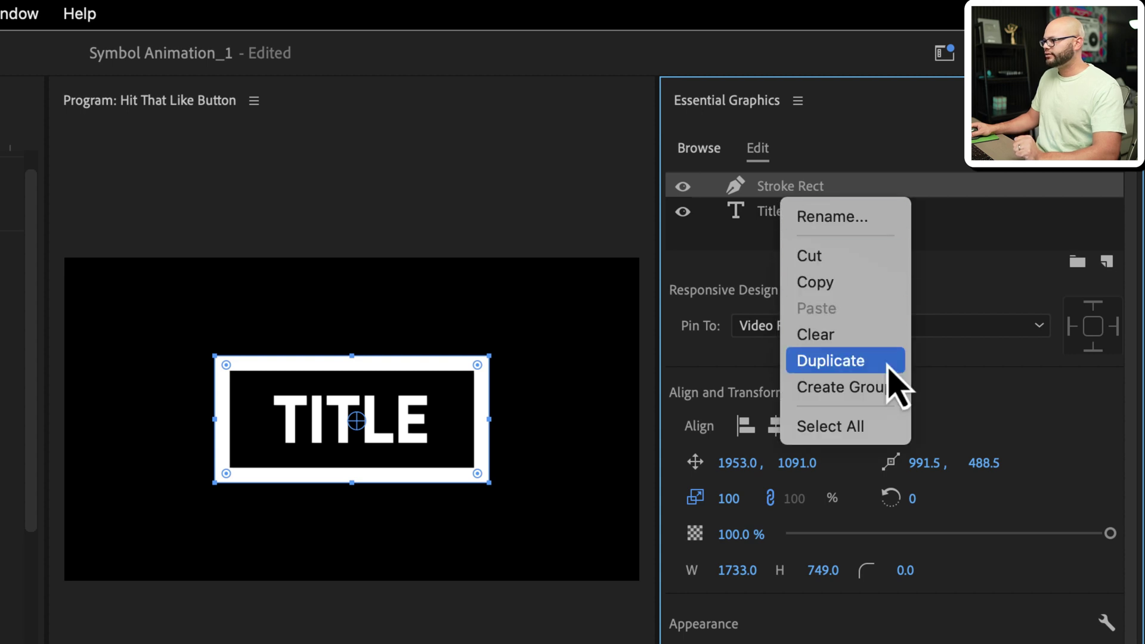
{"action": "left_click", "coordinate": [888, 369]}
{"action": "double_click", "coordinate": [812, 214]}
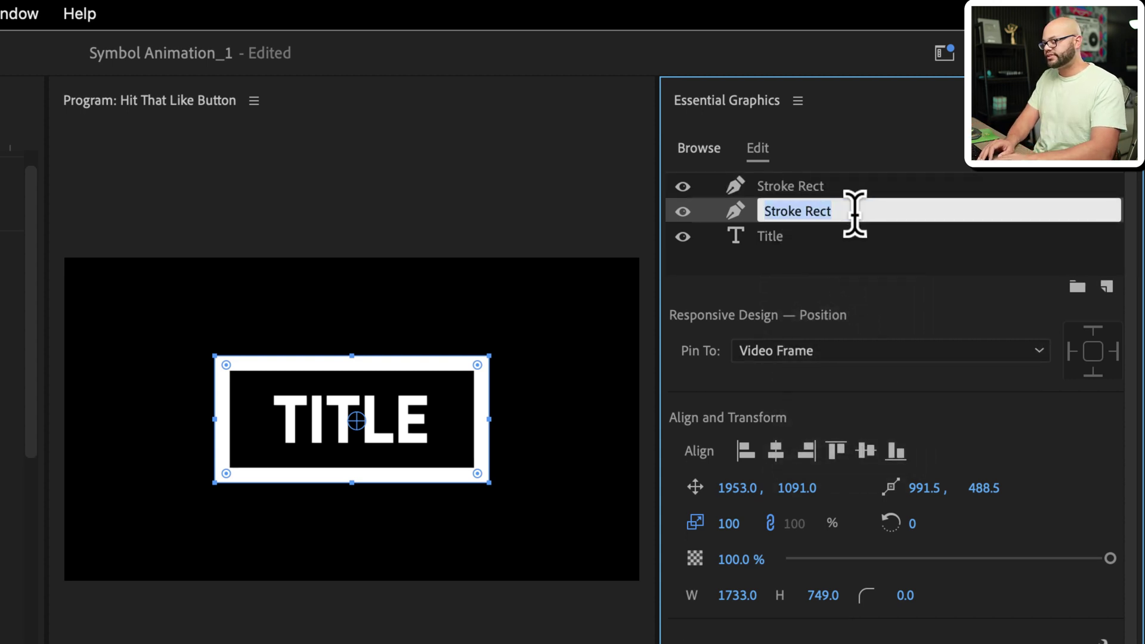
{"action": "type", "text": "Matte"}
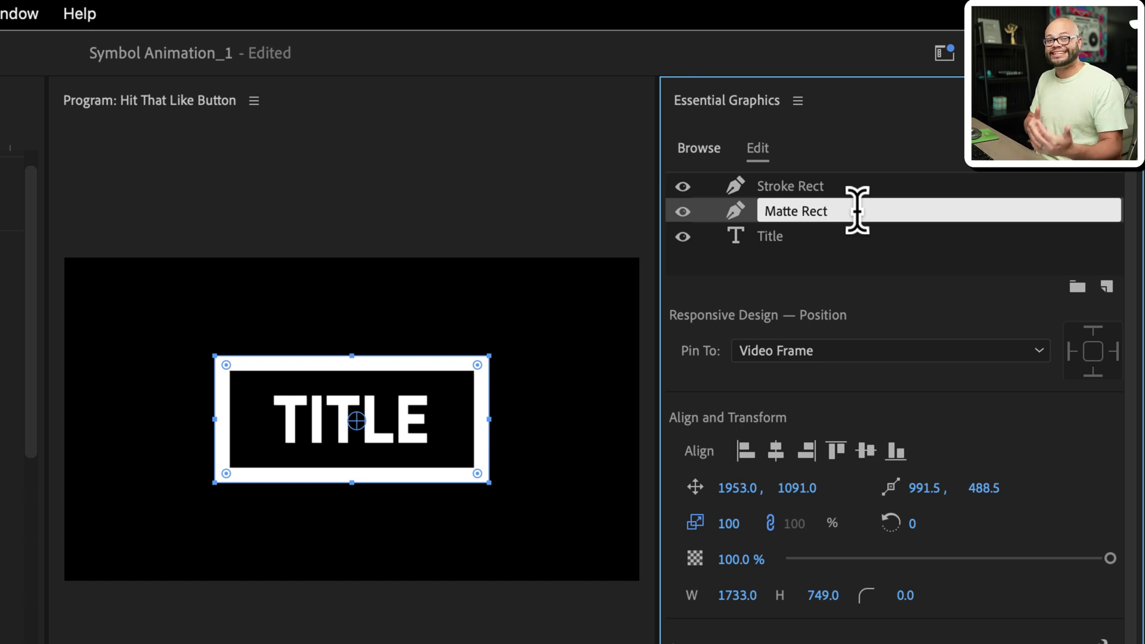
{"action": "key", "text": "Return"}
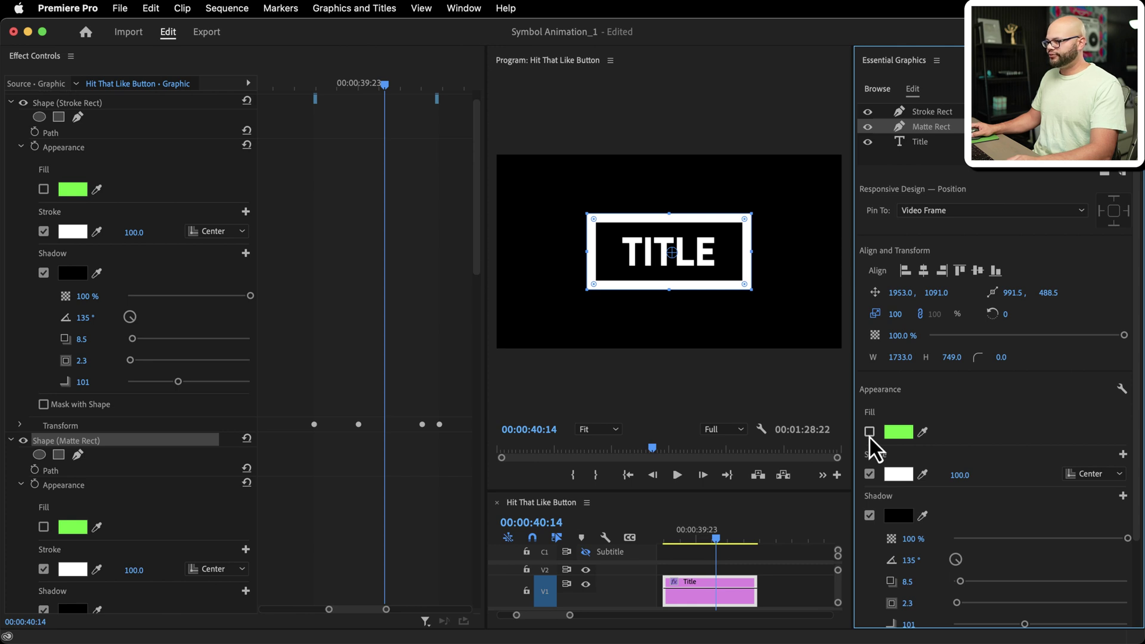
Turn on the Matte Rect's green fill, turn off its shadow, and move the playhead to 00:00:40:21.
{"action": "left_click", "coordinate": [868, 431]}
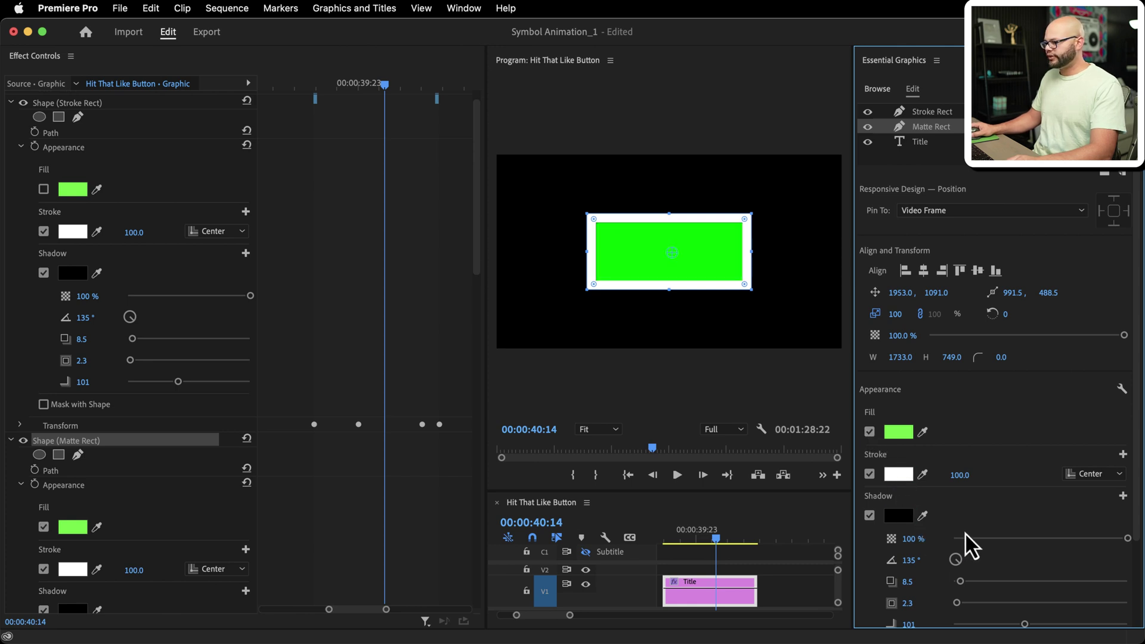
{"action": "left_click", "coordinate": [868, 516]}
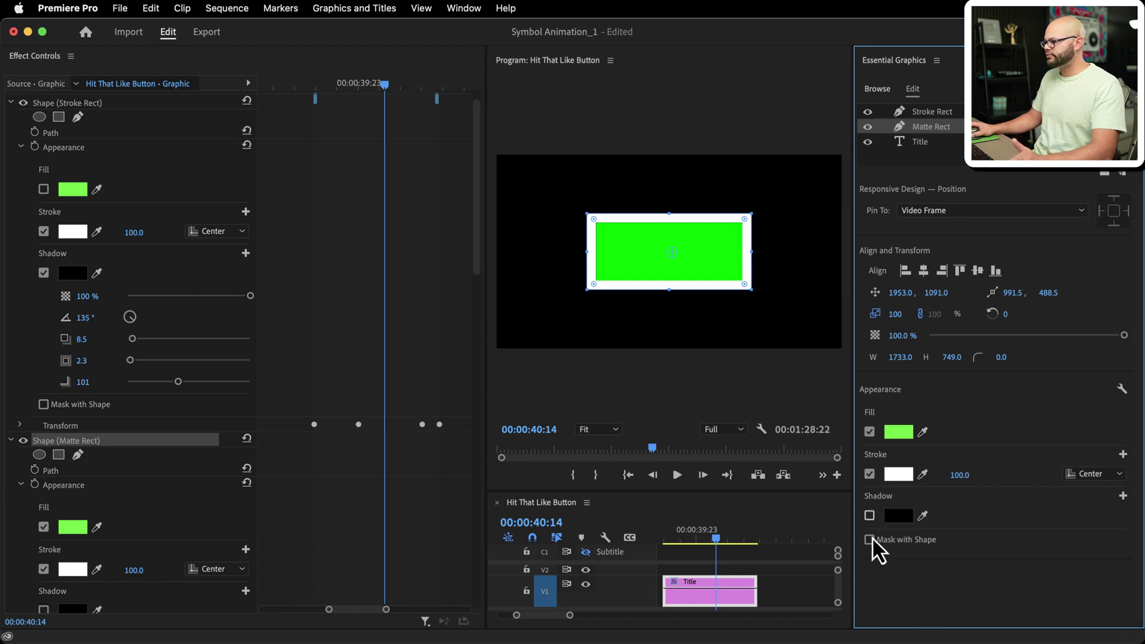
{"action": "left_click_drag", "start_coordinate": [333, 89], "coordinate": [397, 89]}
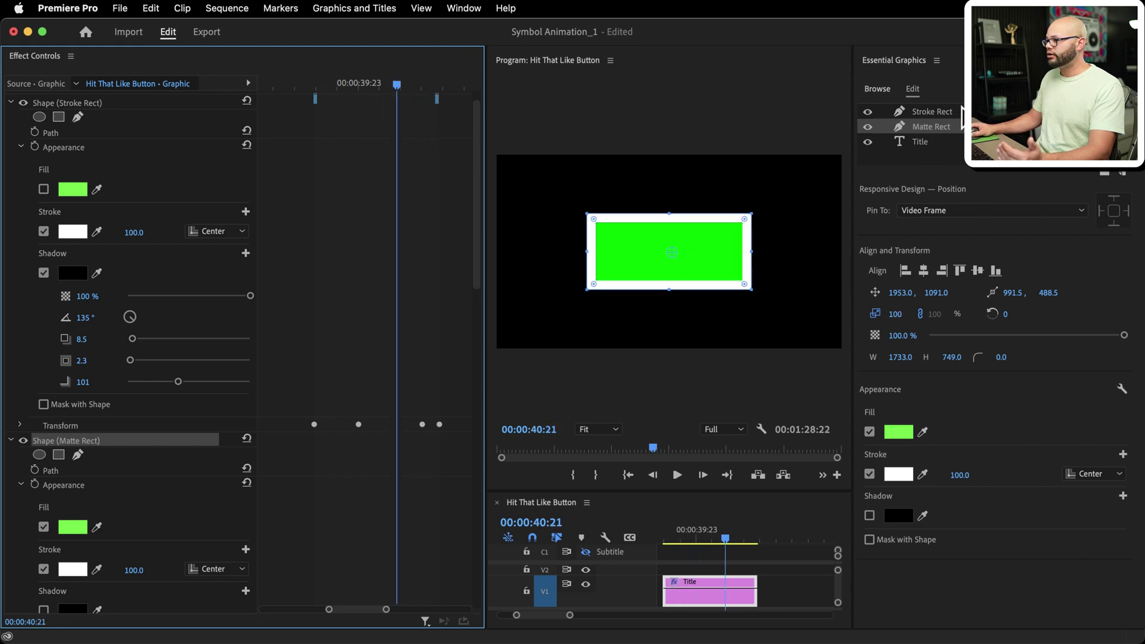
Enable Mask with Shape for the Matte Rect layer and move the playhead to 00:00:40:10.
{"action": "left_click", "coordinate": [943, 114]}
{"action": "left_click", "coordinate": [941, 127]}
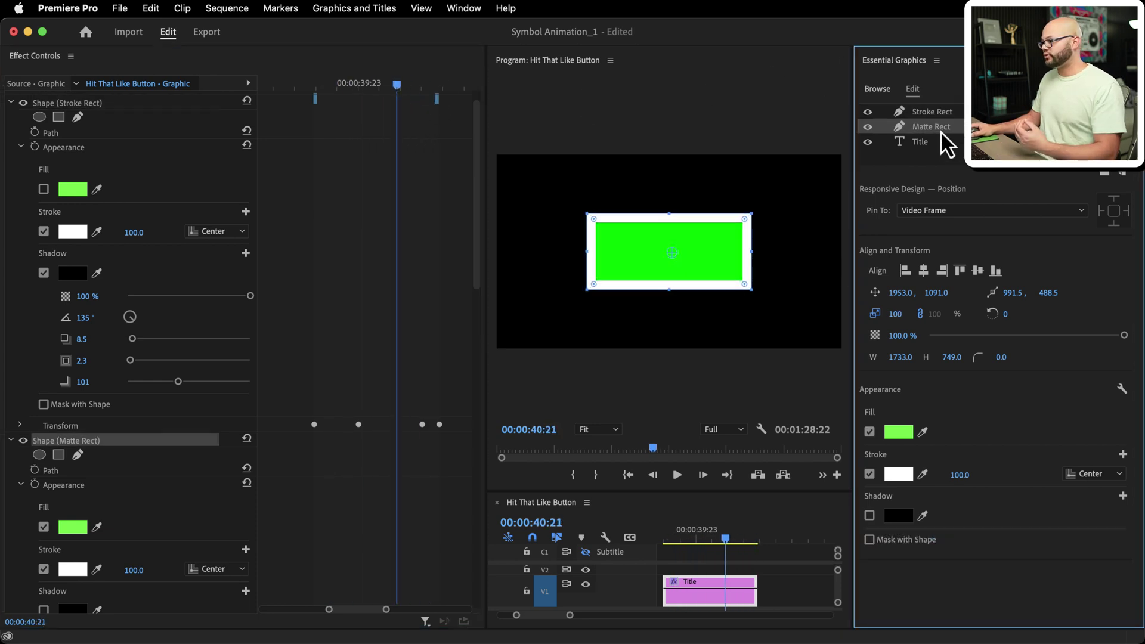
{"action": "left_click", "coordinate": [871, 541]}
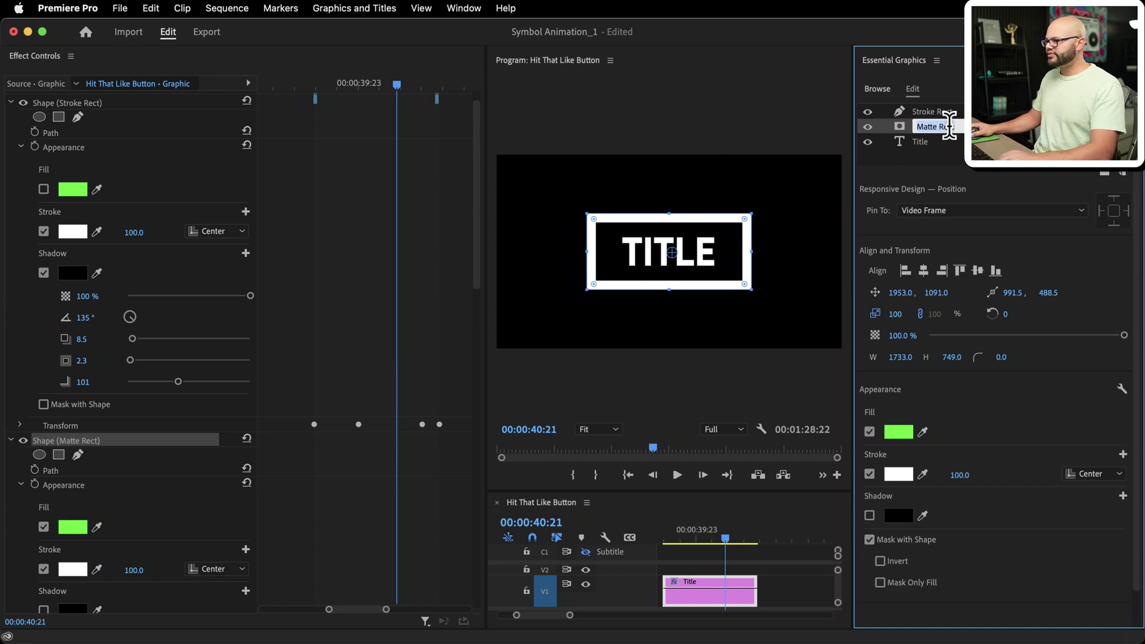
{"action": "left_click", "coordinate": [938, 143]}
{"action": "mouse_move", "coordinate": [723, 540]}
{"action": "left_mouse_down"}
{"action": "mouse_move", "coordinate": [664, 543]}
{"action": "mouse_move", "coordinate": [714, 543]}
{"action": "left_mouse_up"}
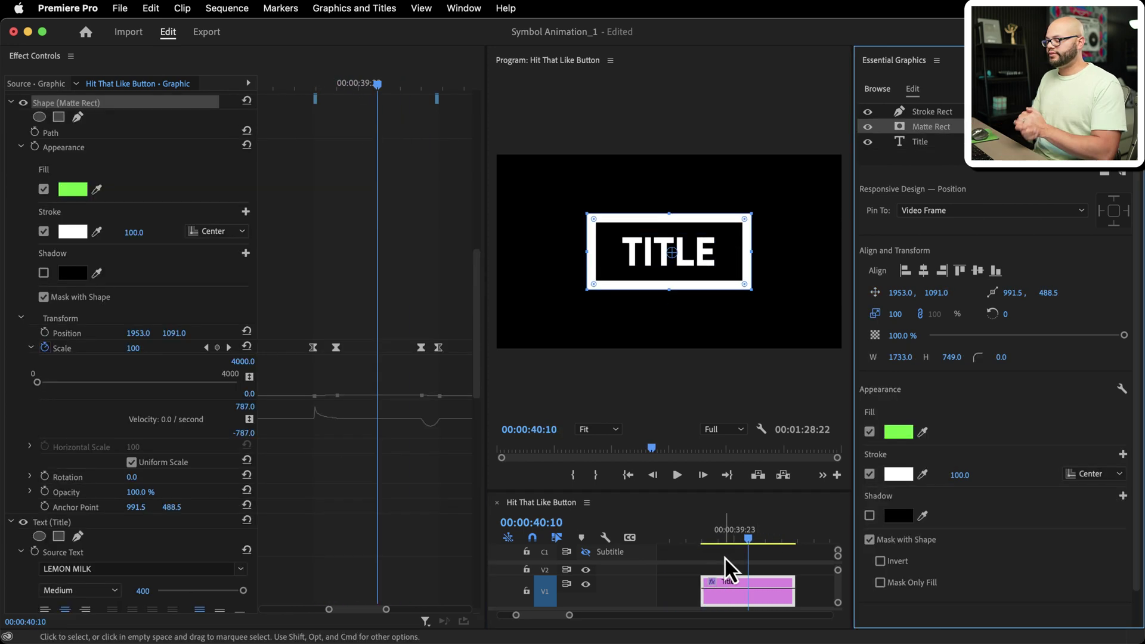
Play back the masked title animation from the clip's start, and park the playhead at 00:00:40:02.
{"action": "left_click", "coordinate": [725, 557]}
{"action": "left_click", "coordinate": [700, 542]}
{"action": "key", "text": "space"}
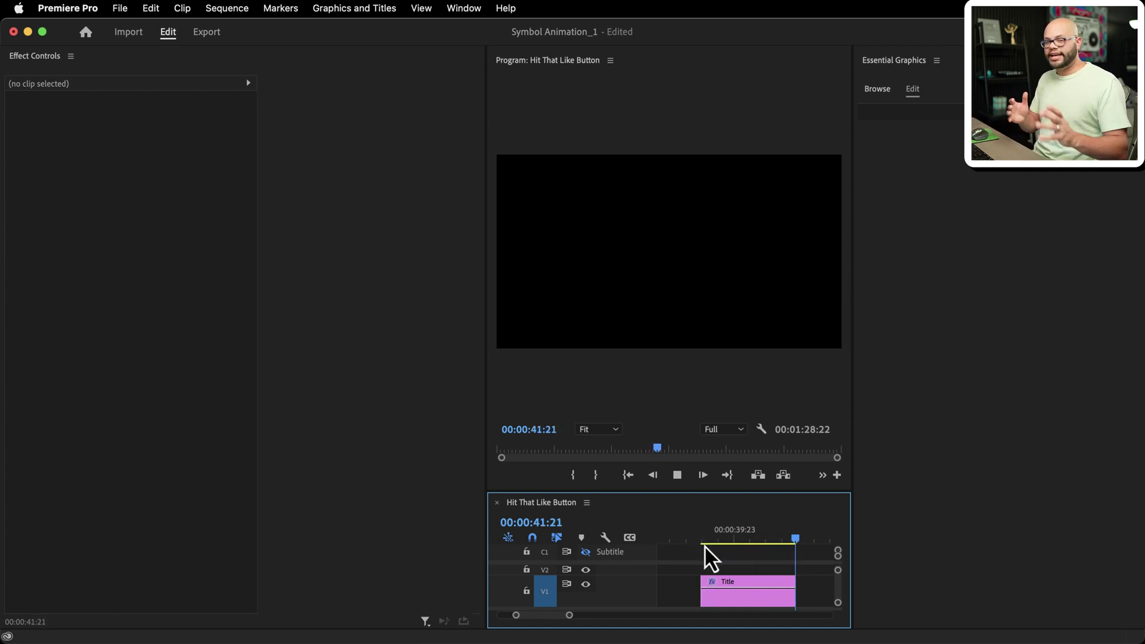
{"action": "left_click_drag", "start_coordinate": [703, 539], "coordinate": [740, 542]}
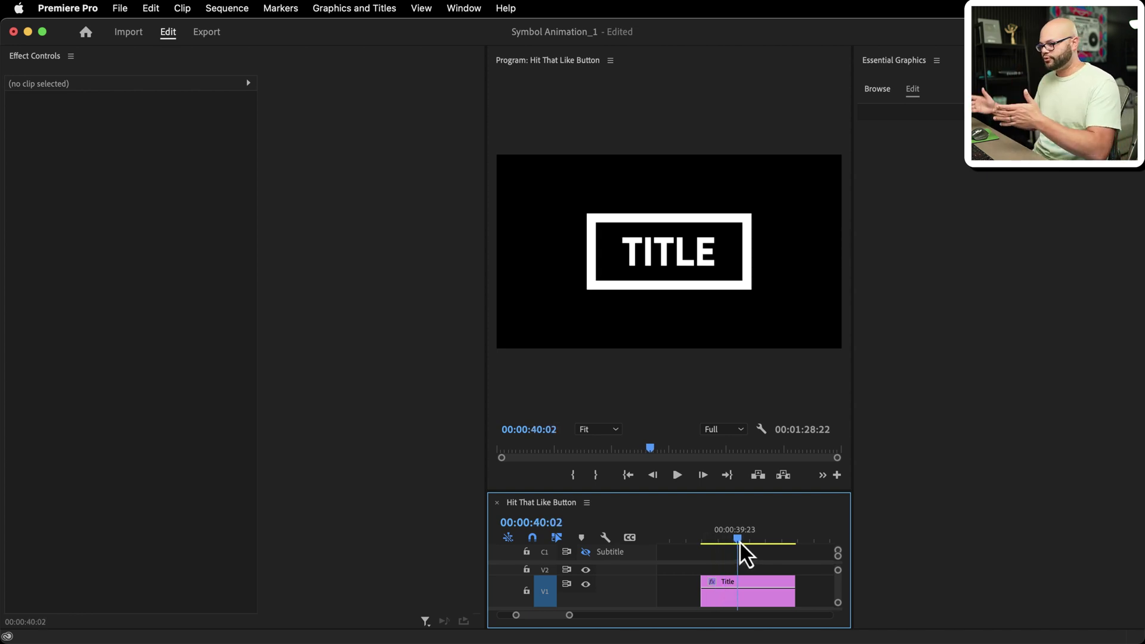
Set the Title graphic's intro duration to 00:00:00:18 and test it by trimming the clip's start shorter and back out slightly earlier.
{"action": "left_click", "coordinate": [743, 582]}
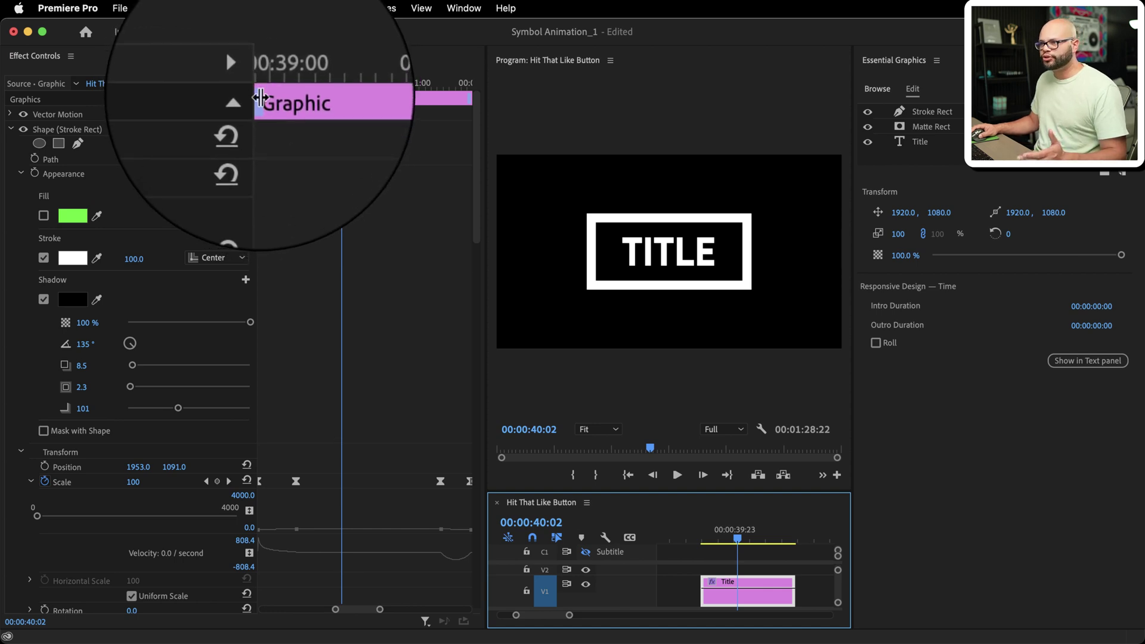
{"action": "left_click_drag", "start_coordinate": [258, 98], "coordinate": [314, 115]}
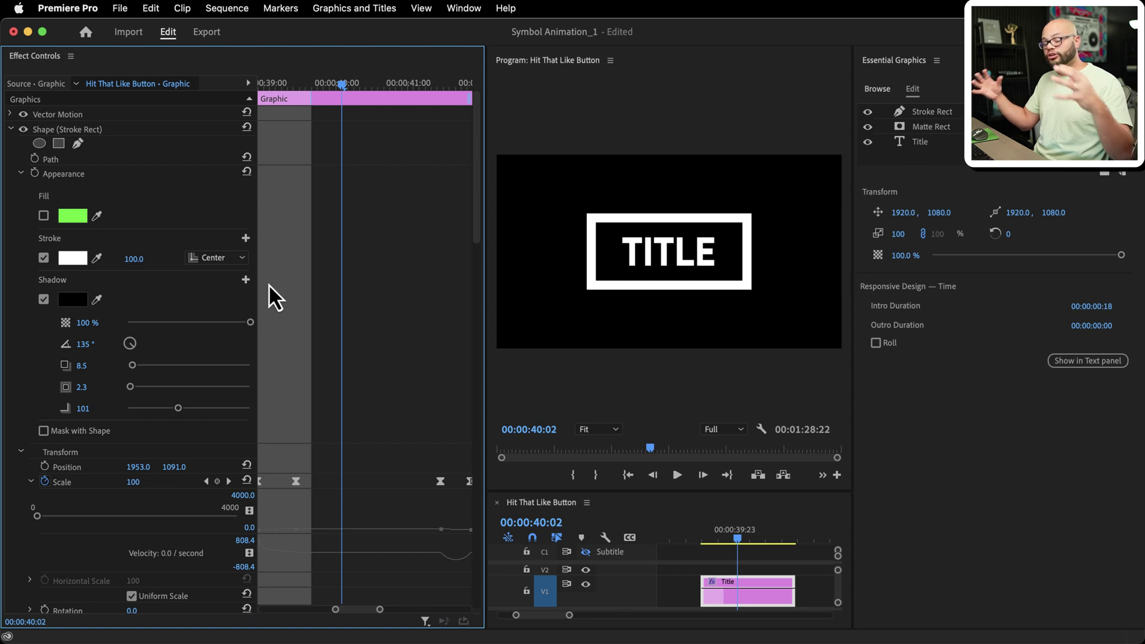
{"action": "left_click_drag", "start_coordinate": [703, 596], "coordinate": [731, 598]}
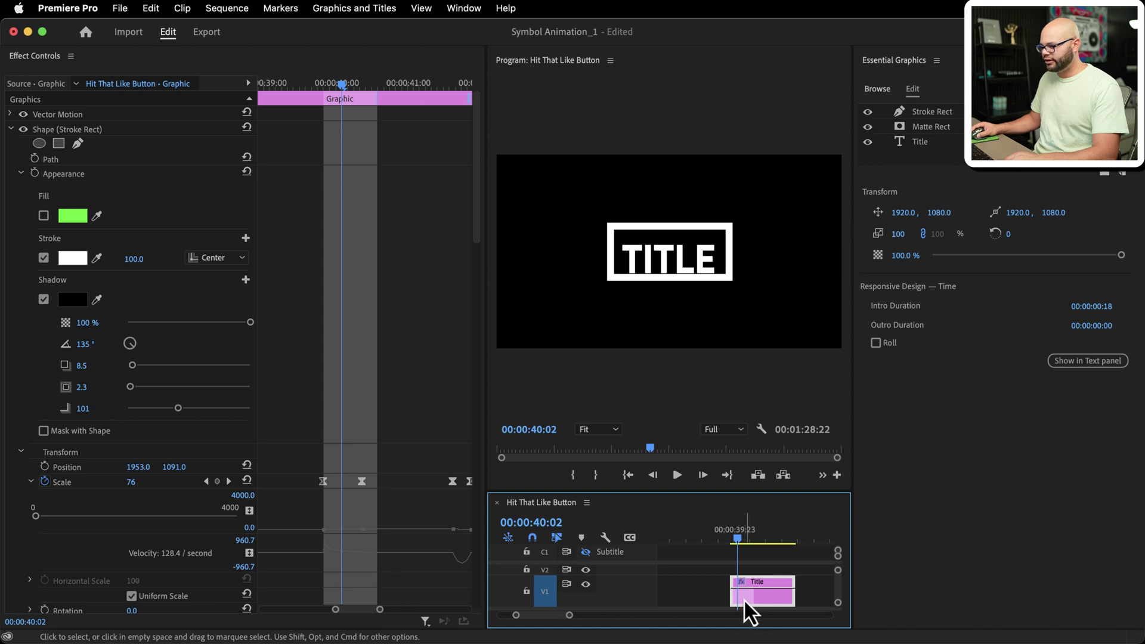
{"action": "left_click_drag", "start_coordinate": [731, 597], "coordinate": [687, 597]}
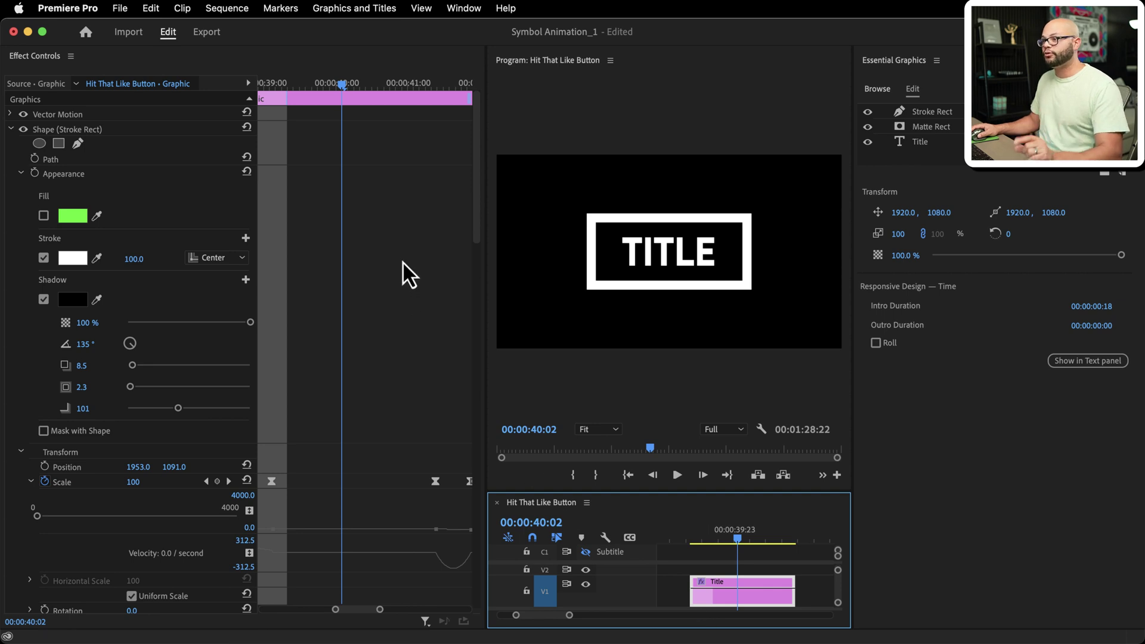
Set the graphic's outro duration to 00:00:00:12 and shorten the Title clip from its end.
{"action": "left_click", "coordinate": [469, 100]}
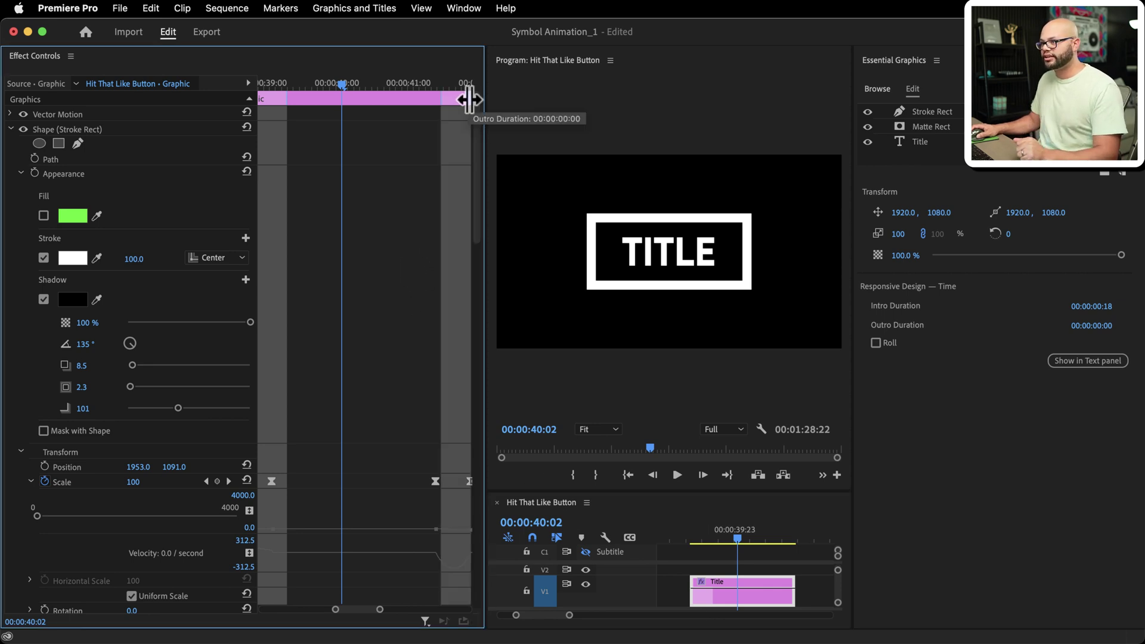
{"action": "left_click_drag", "start_coordinate": [470, 99], "coordinate": [435, 99]}
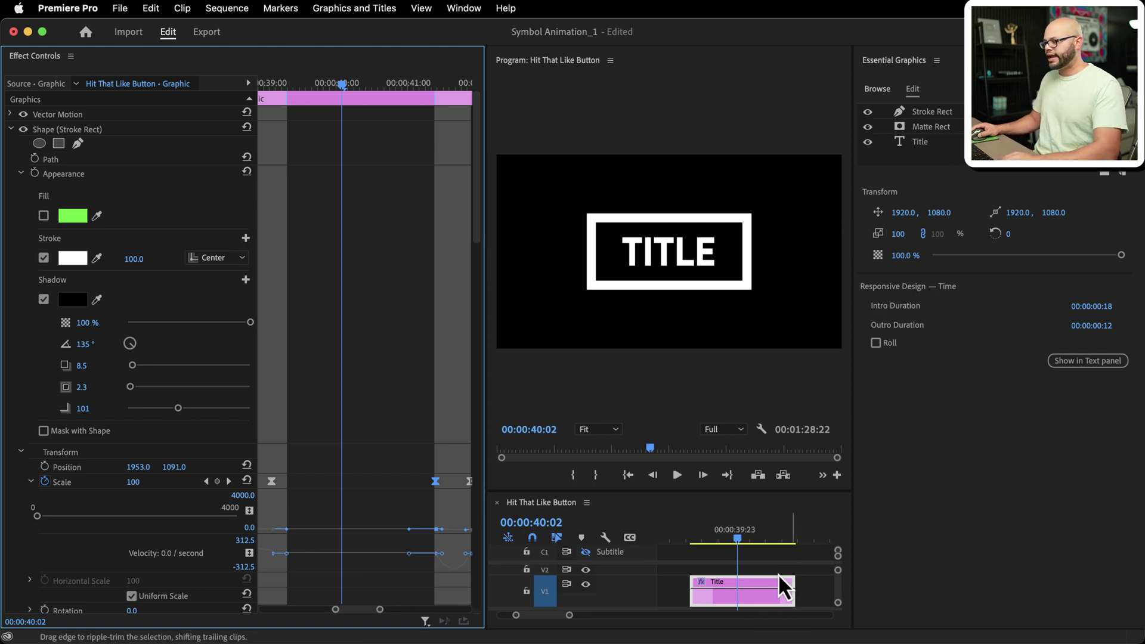
{"action": "left_click_drag", "start_coordinate": [793, 581], "coordinate": [757, 583]}
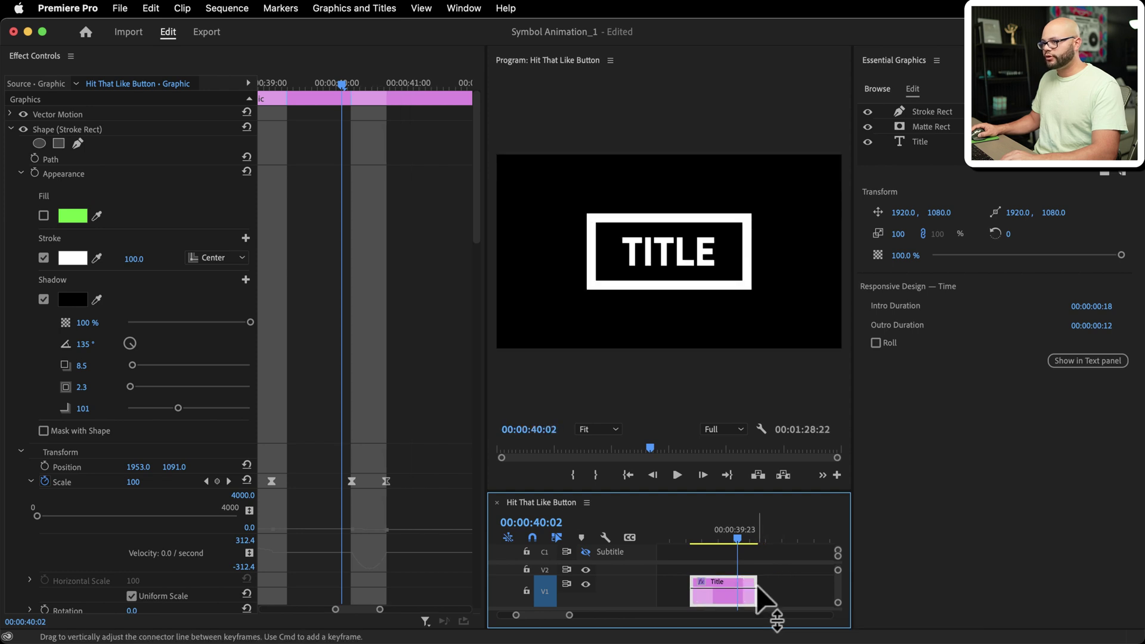
Turn on Pin to Clip for the effect controls timeline and trim the Title clip's end slightly shorter.
{"action": "left_click", "coordinate": [70, 58]}
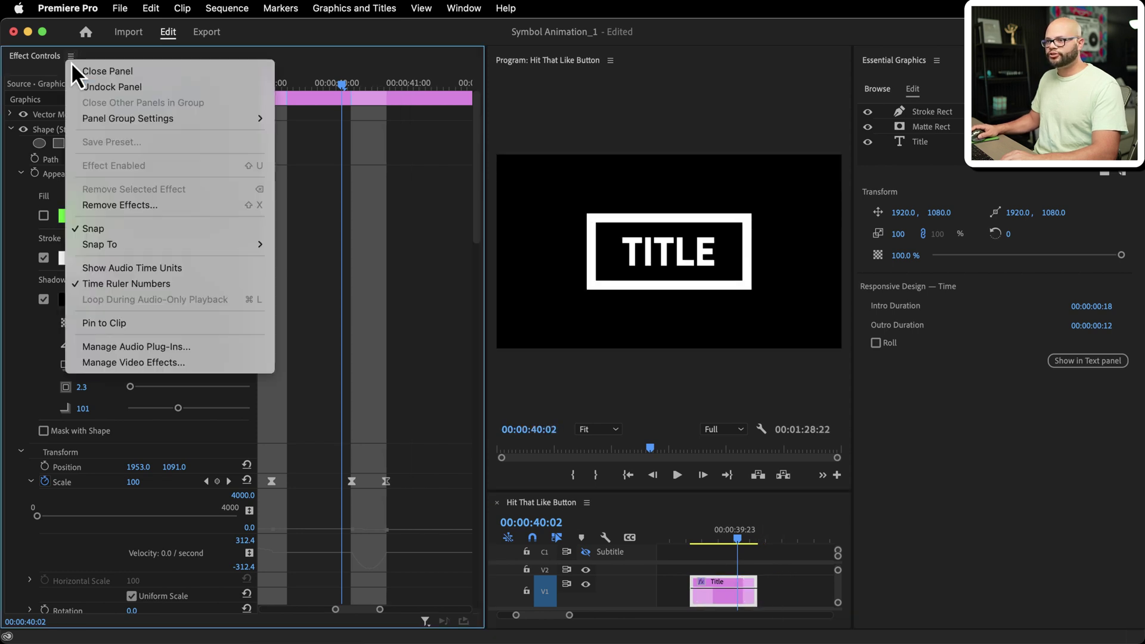
{"action": "left_click", "coordinate": [103, 326]}
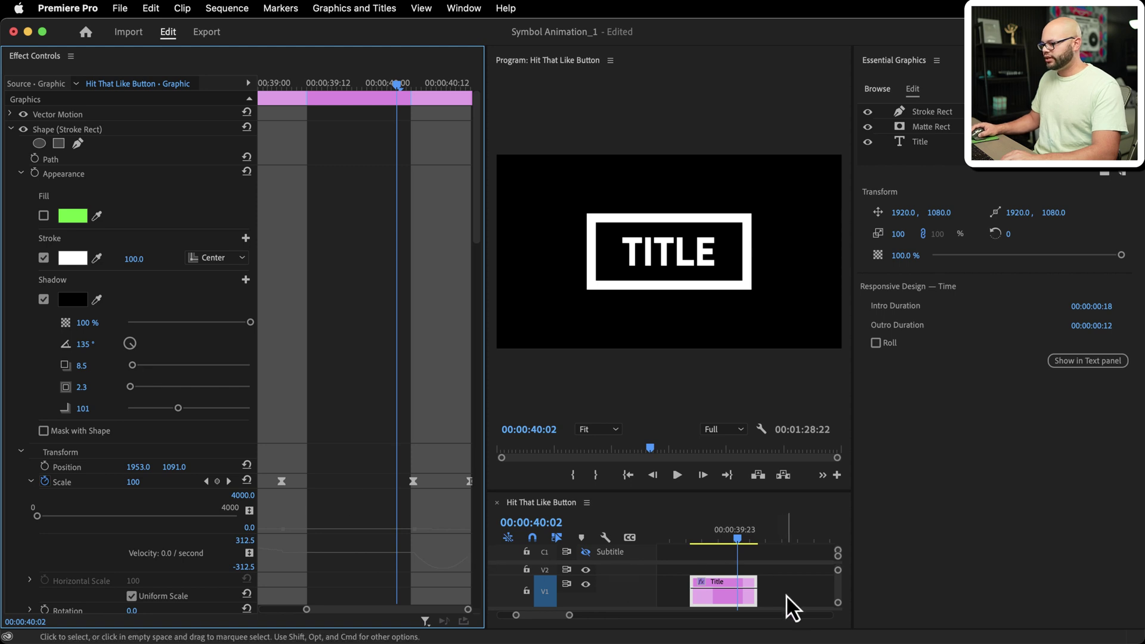
{"action": "mouse_move", "coordinate": [756, 583]}
{"action": "left_mouse_down"}
{"action": "mouse_move", "coordinate": [774, 583]}
{"action": "mouse_move", "coordinate": [749, 582]}
{"action": "left_mouse_up"}
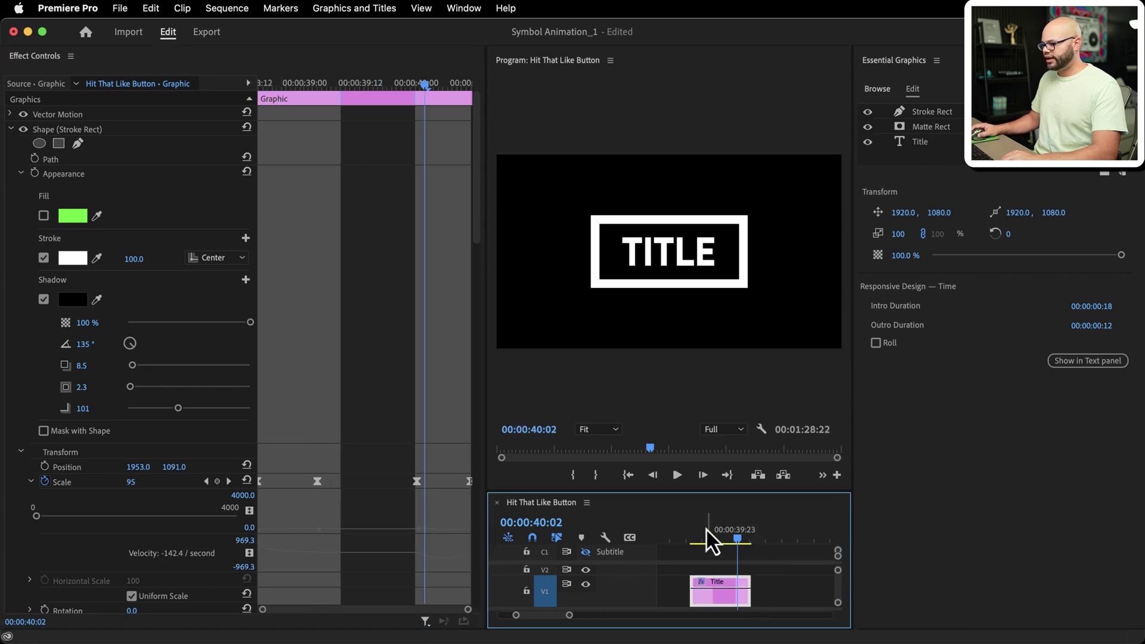
Play back the shortened Title clip from its start to check the intro and outro timing.
{"action": "left_click", "coordinate": [695, 542]}
{"action": "key", "text": "space"}
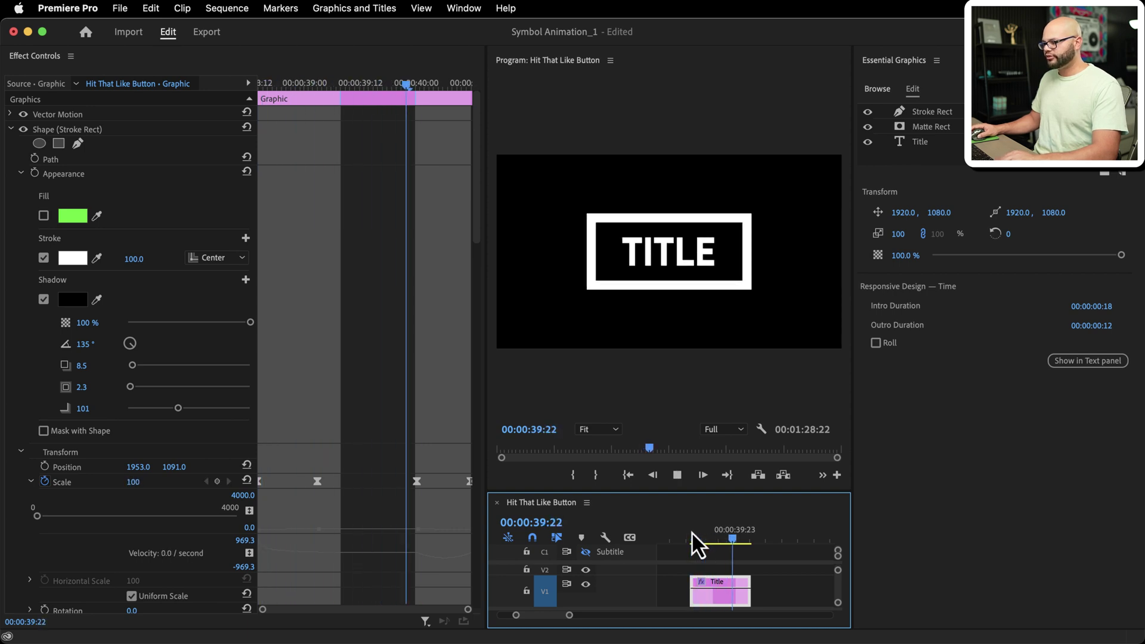
{"action": "key", "text": "space"}
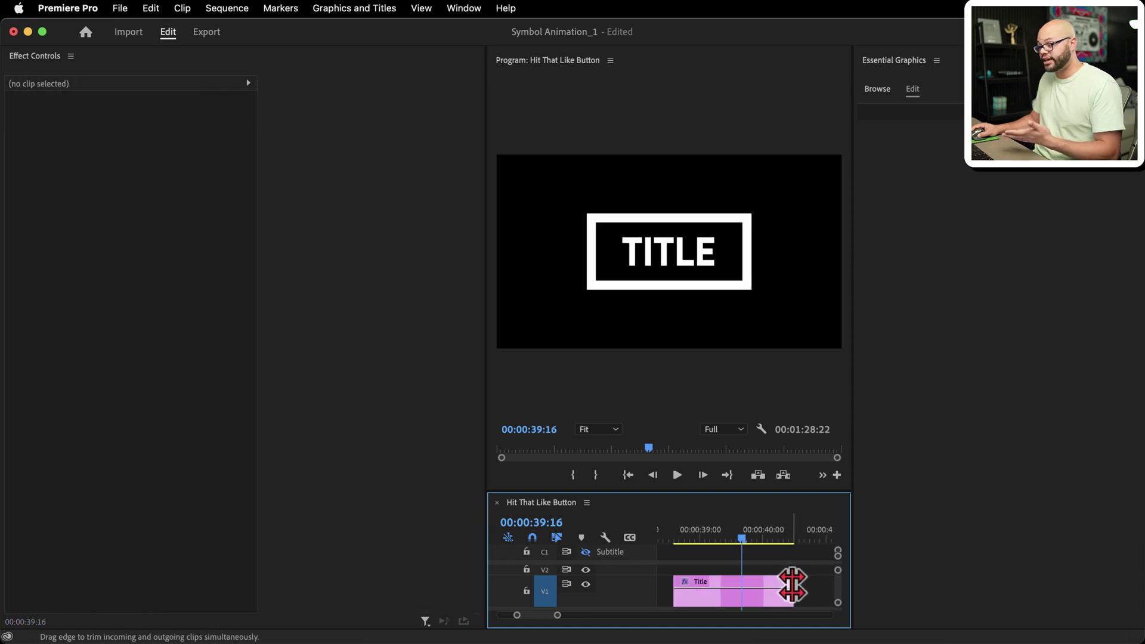
Extend the Title clip's end to about 00:00:42:15 and play back the lengthened animation.
{"action": "left_click_drag", "start_coordinate": [792, 585], "coordinate": [808, 585]}
{"action": "key", "text": "minus"}
{"action": "key", "text": "minus"}
{"action": "left_click", "coordinate": [693, 538]}
{"action": "key", "text": "space"}
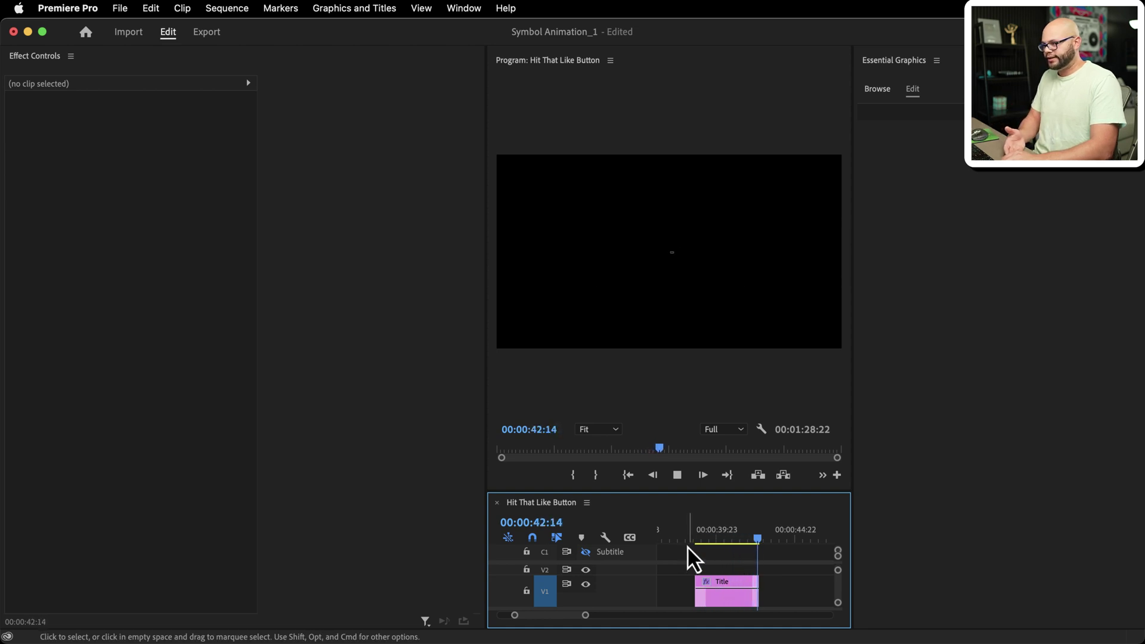
{"action": "key", "text": "space"}
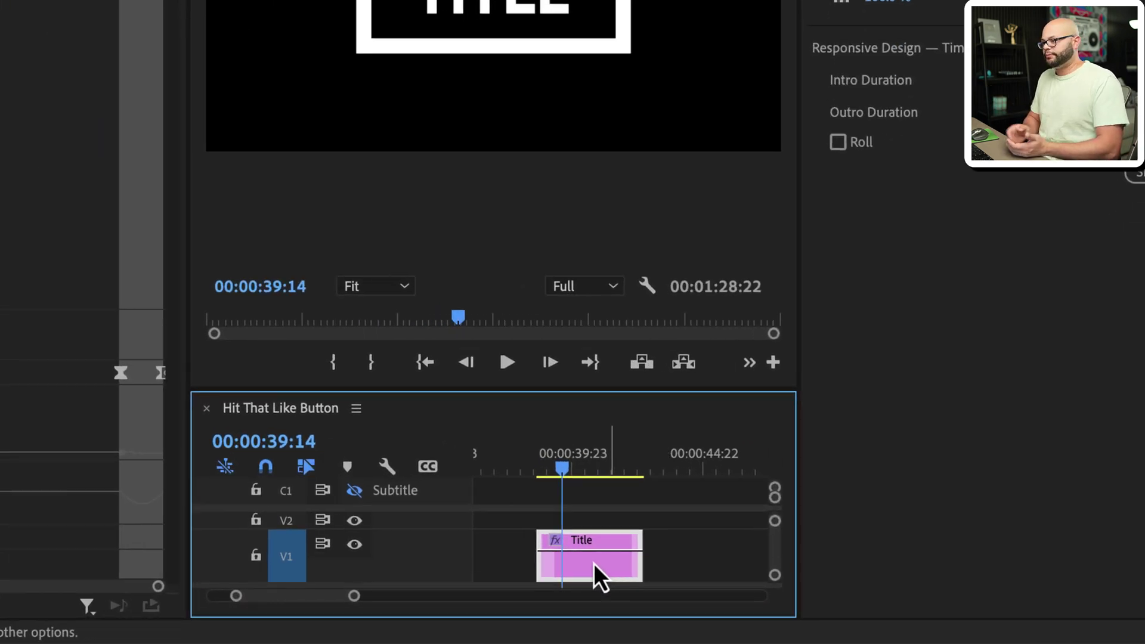
Export the Title clip as a Motion Graphics template named Title in rect to the local drive.
{"action": "right_click", "coordinate": [588, 560]}
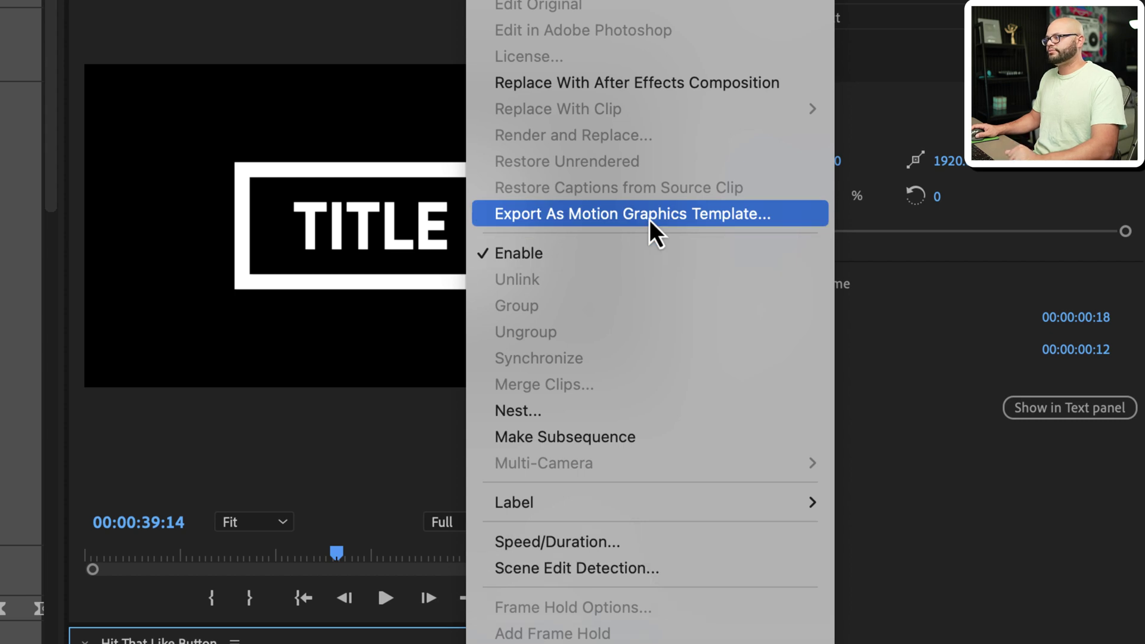
{"action": "left_click", "coordinate": [649, 214]}
{"action": "key", "text": "BackSpace"}
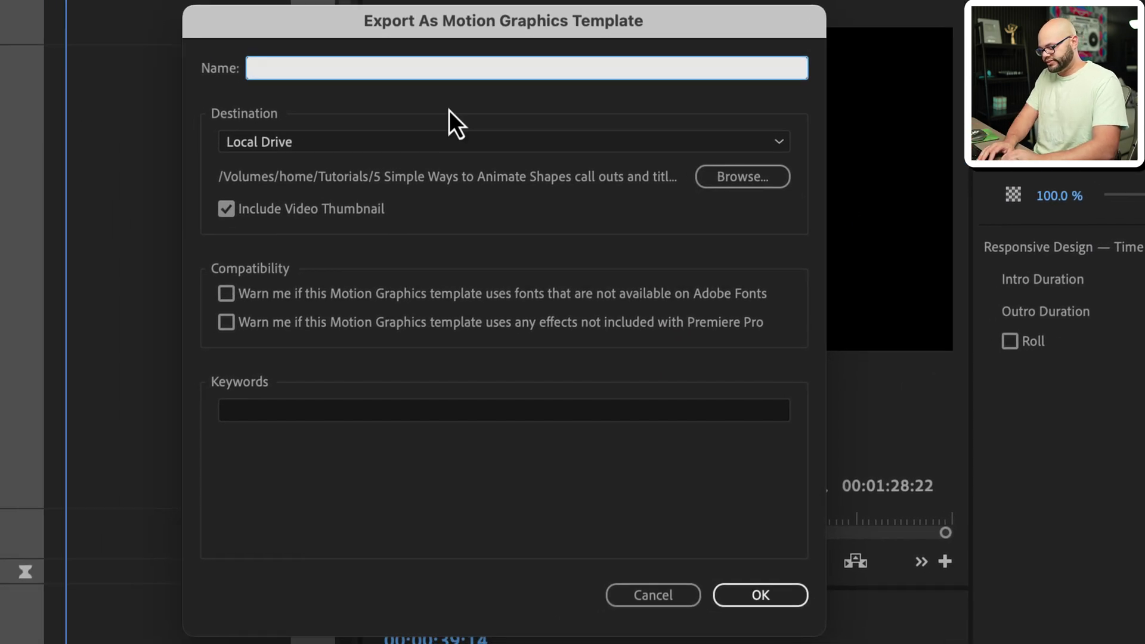
{"action": "type", "text": "Title in rect"}
{"action": "left_click", "coordinate": [785, 594]}
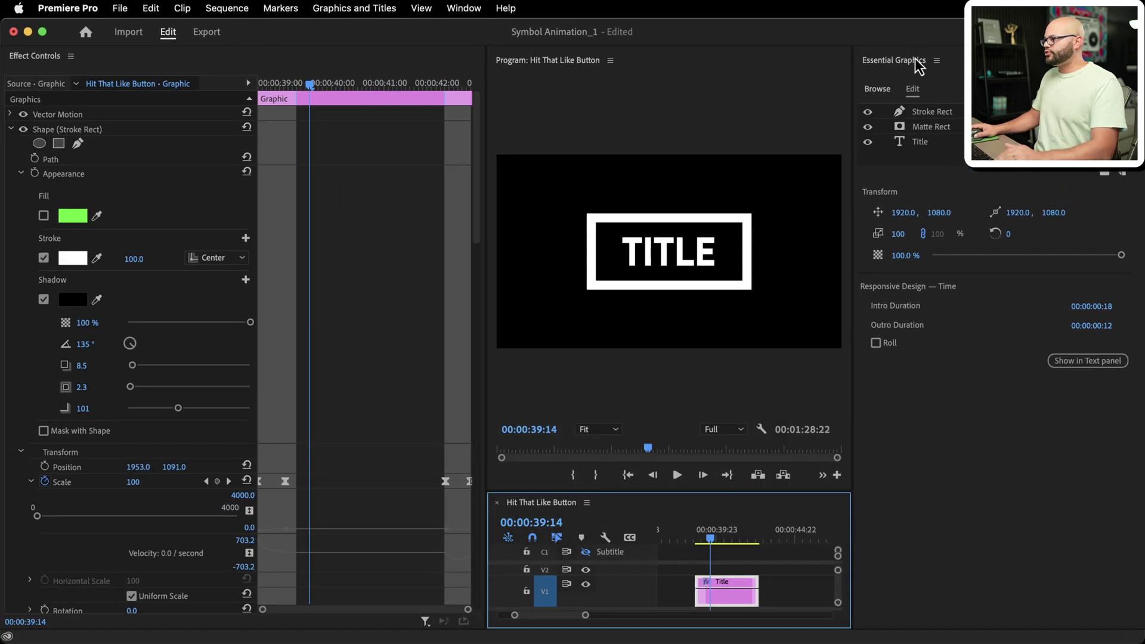
Install the exported Title in rect.mogrt file into the Motion Graphics template library.
{"action": "left_click", "coordinate": [916, 60]}
{"action": "left_click", "coordinate": [882, 95]}
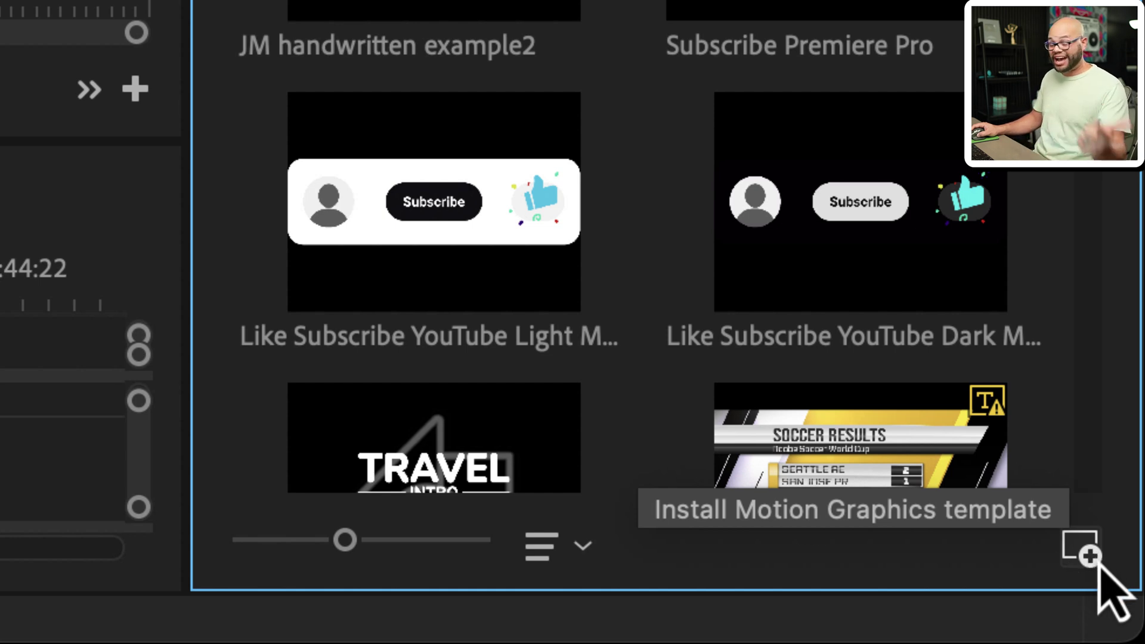
{"action": "left_click", "coordinate": [1097, 573]}
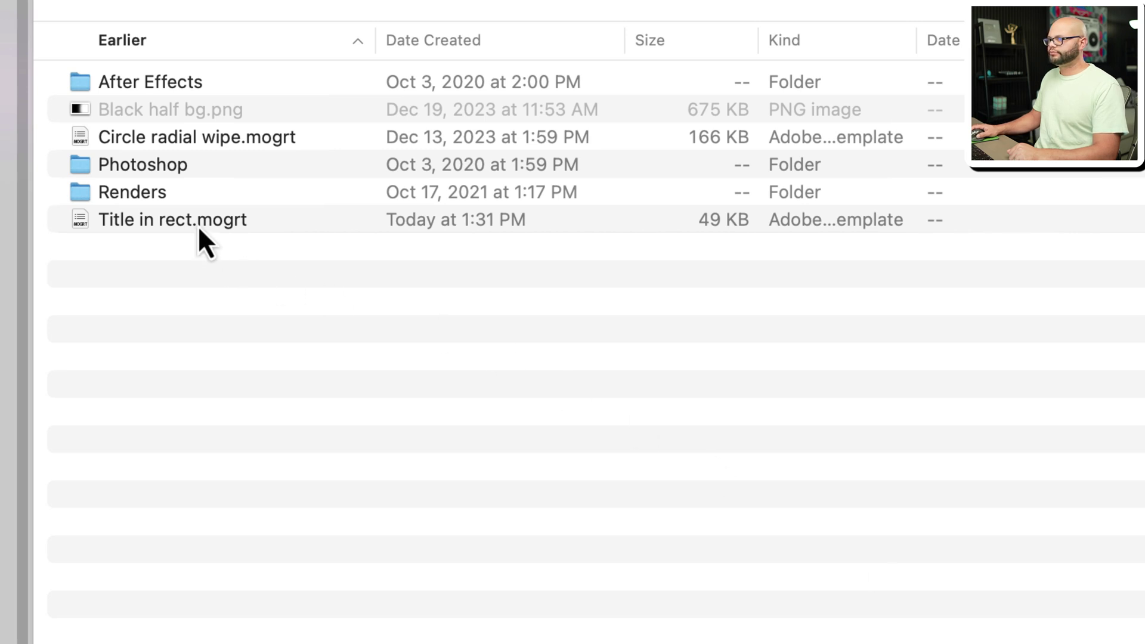
{"action": "left_click", "coordinate": [199, 230]}
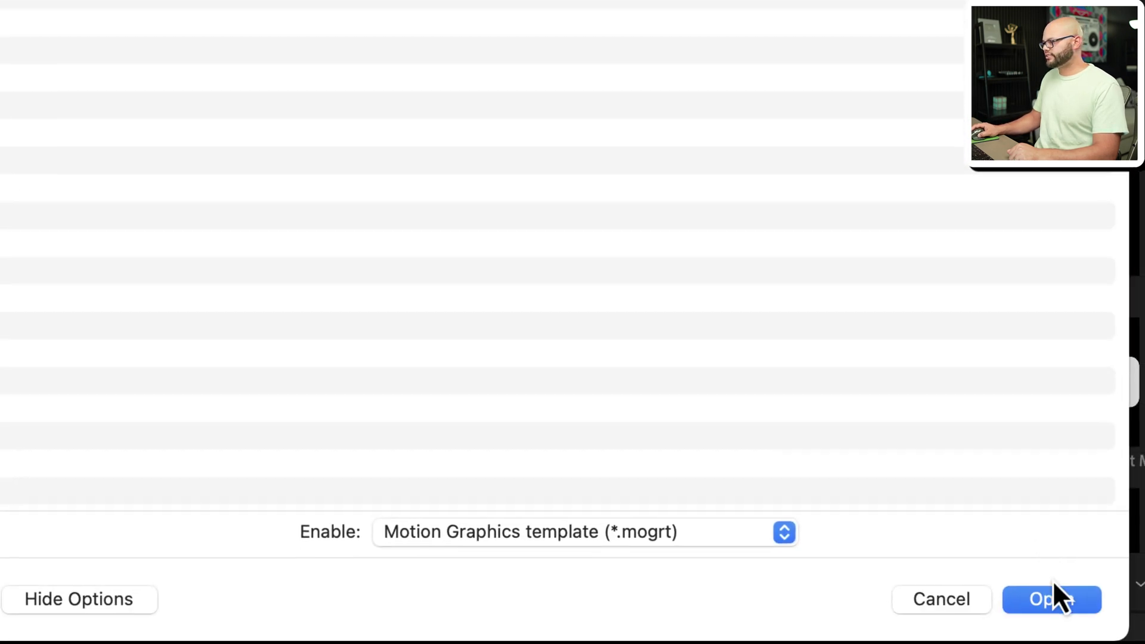
{"action": "left_click", "coordinate": [1057, 590]}
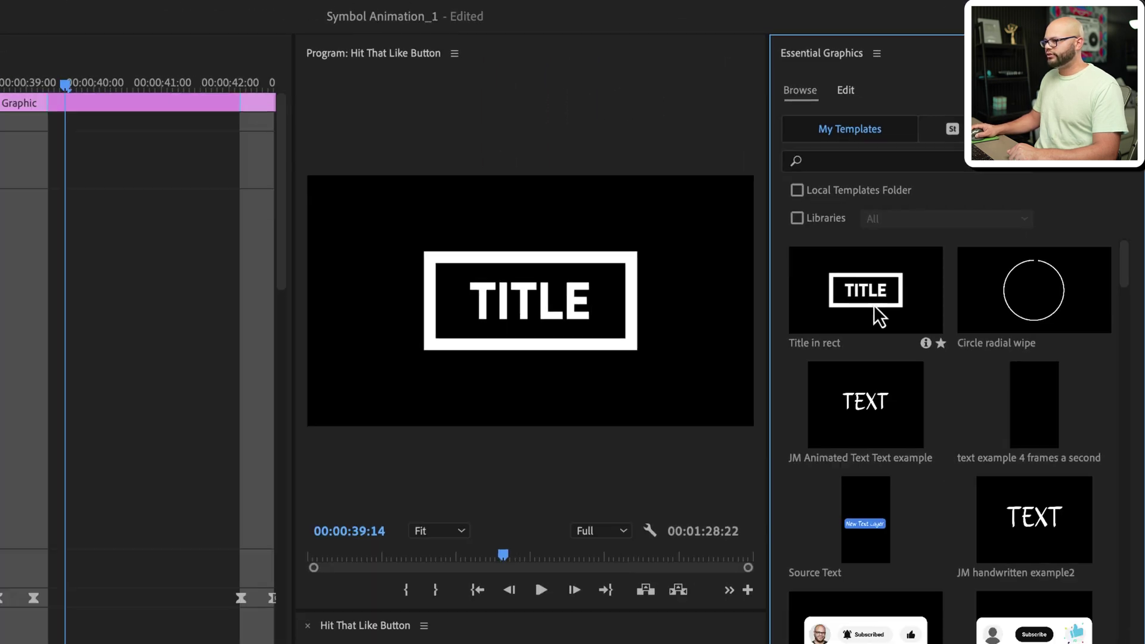
Place the Title in rect template on V1 after the existing Title clip and shorten it from its end.
{"action": "left_click_drag", "start_coordinate": [623, 528], "coordinate": [786, 584]}
{"action": "left_click", "coordinate": [801, 562]}
{"action": "key", "text": "minus"}
{"action": "left_click", "coordinate": [765, 534]}
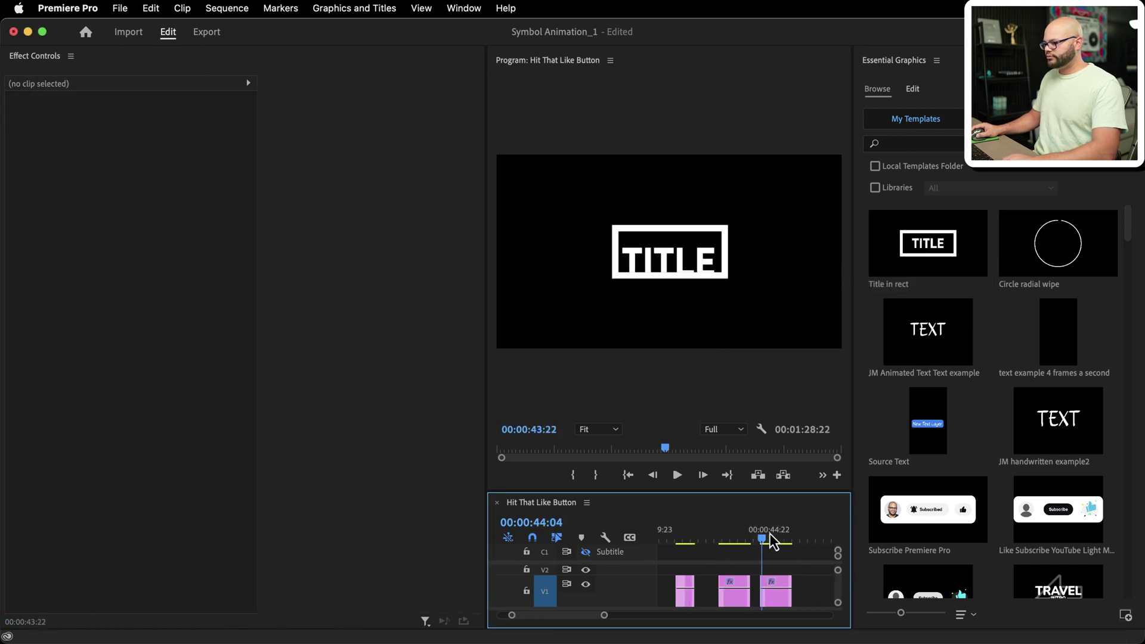
{"action": "mouse_move", "coordinate": [774, 542]}
{"action": "left_mouse_down"}
{"action": "mouse_move", "coordinate": [795, 542]}
{"action": "mouse_move", "coordinate": [765, 540]}
{"action": "left_mouse_up"}
{"action": "scroll", "coordinate": [787, 567], "scroll_direction": "up", "scroll_amount": 3}
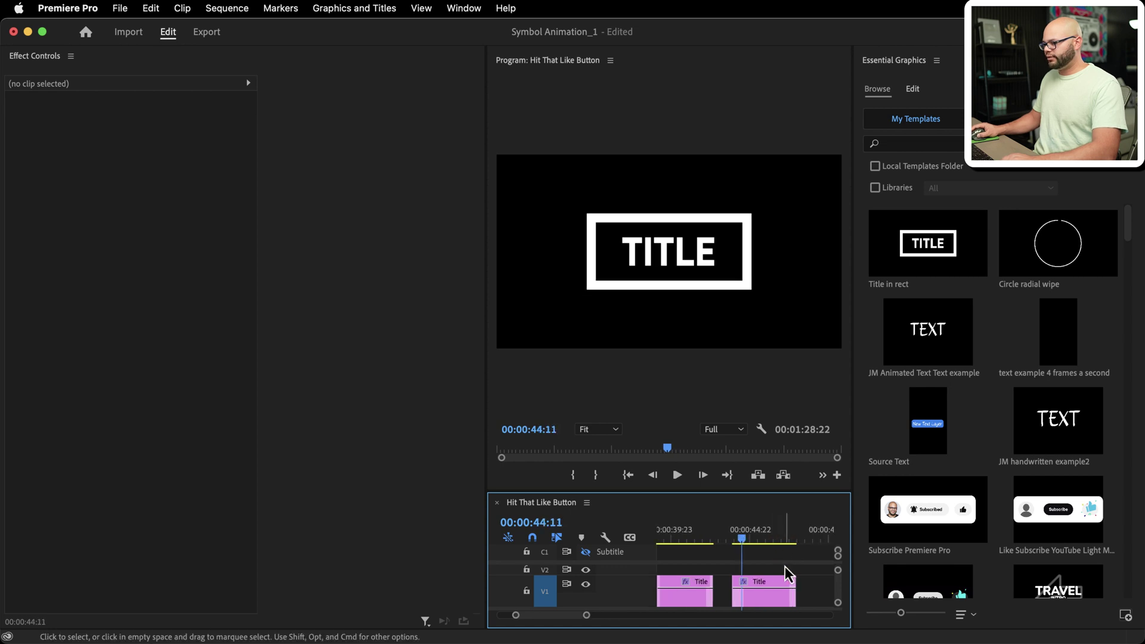
{"action": "left_click_drag", "start_coordinate": [795, 580], "coordinate": [766, 582]}
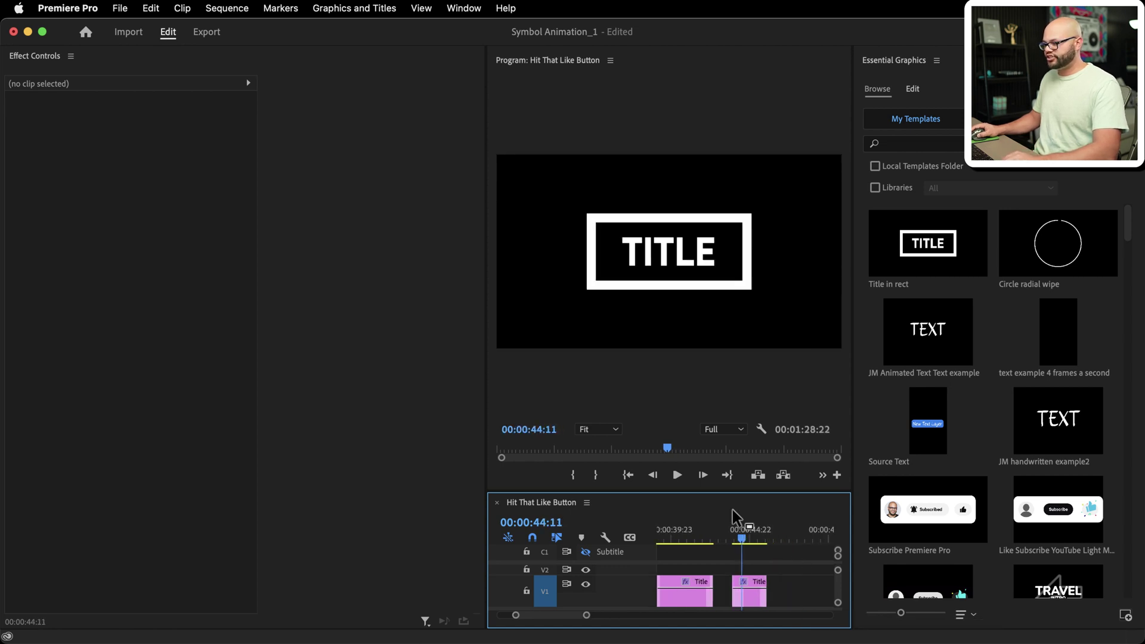
Replace the title text in the new template clip with Subscribe.
{"action": "left_click", "coordinate": [753, 586]}
{"action": "key", "text": "equal"}
{"action": "left_click", "coordinate": [694, 242]}
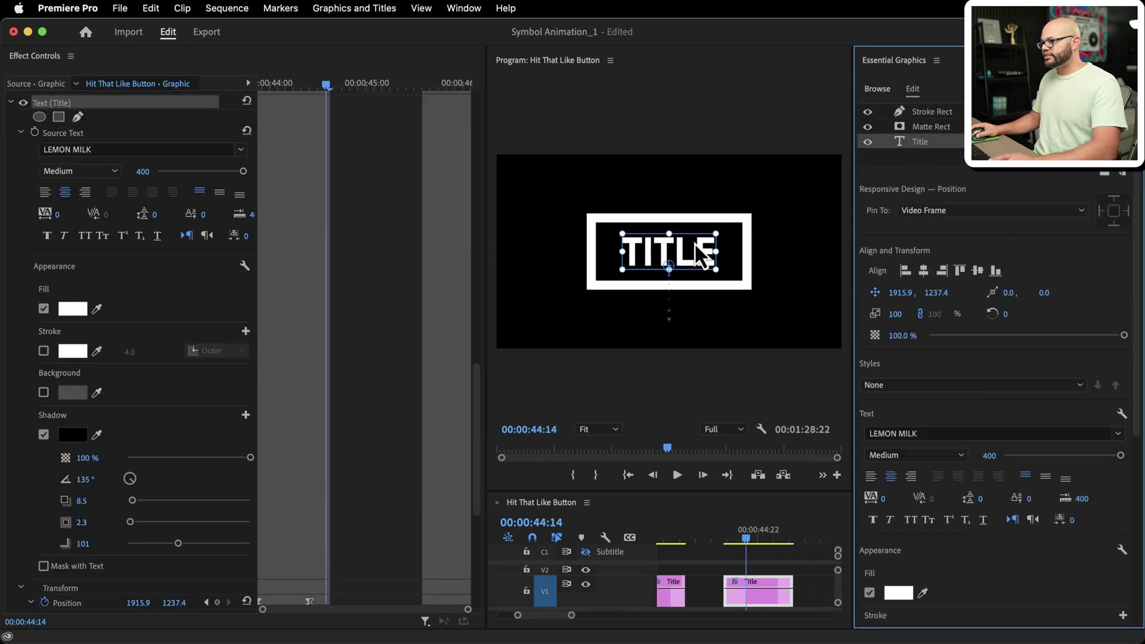
{"action": "type", "text": "Subscribe"}
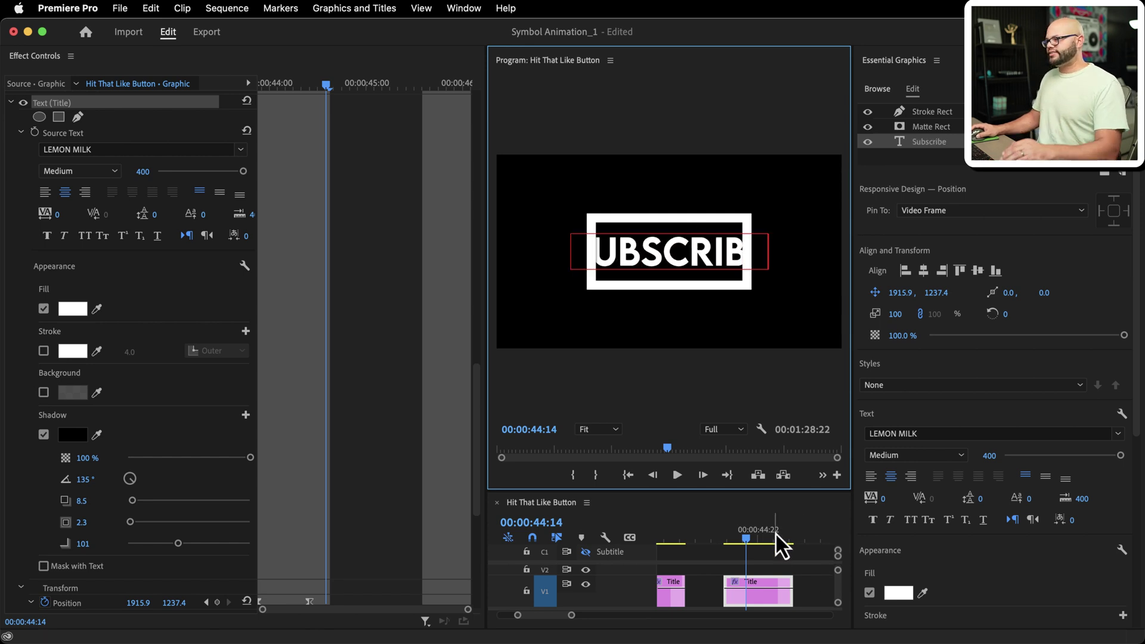
{"action": "left_click", "coordinate": [774, 554]}
Widen the Stroke Rect and Matte Rect together on both sides to a width of 2505.0 and centre them horizontally.
{"action": "left_click", "coordinate": [749, 263]}
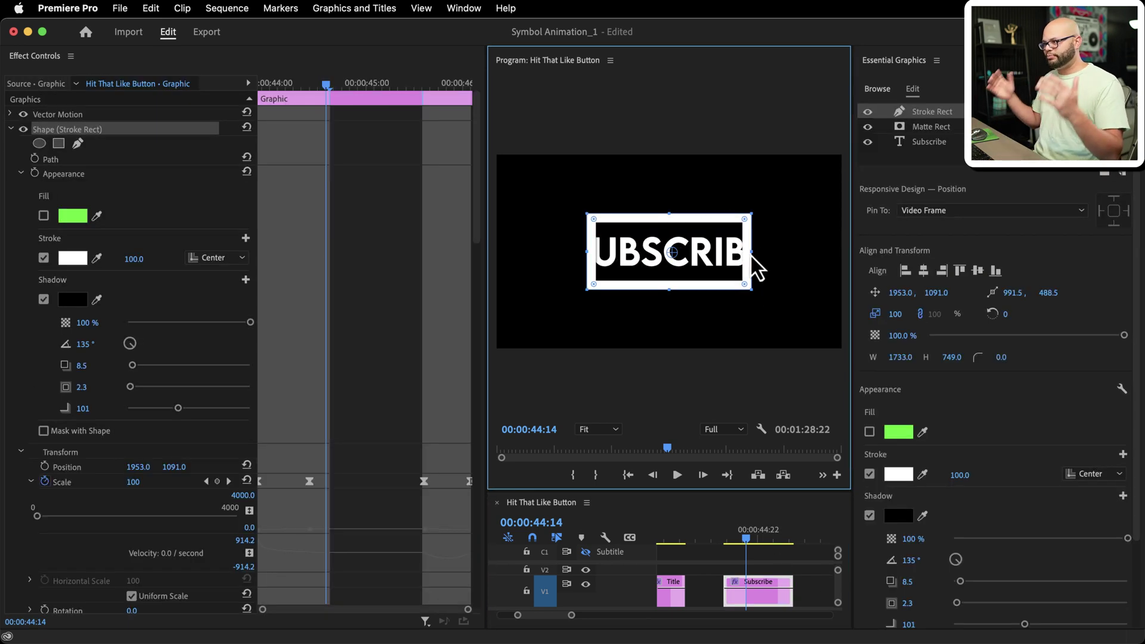
{"action": "left_click", "coordinate": [756, 263]}
{"action": "left_click", "coordinate": [938, 113], "text": "shift"}
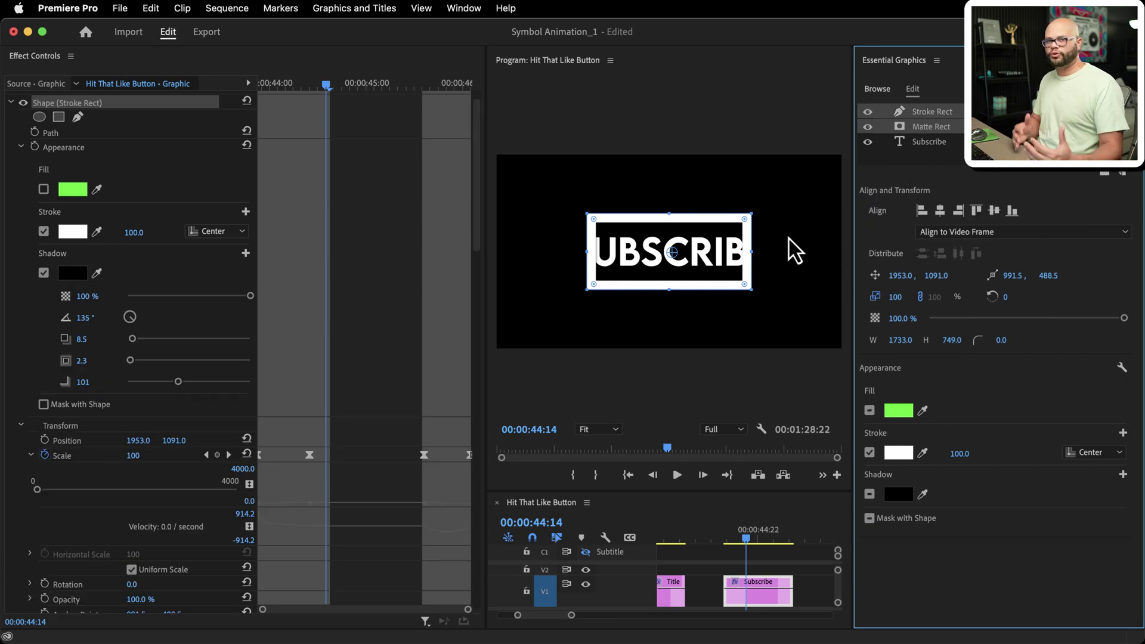
{"action": "left_click_drag", "start_coordinate": [752, 252], "coordinate": [787, 253]}
{"action": "left_click_drag", "start_coordinate": [586, 251], "coordinate": [552, 250]}
{"action": "left_click", "coordinate": [942, 211]}
Play back the Subscribe clip with the widened rectangles from its start.
{"action": "left_click", "coordinate": [728, 551]}
{"action": "left_click", "coordinate": [733, 539]}
{"action": "key", "text": "space"}
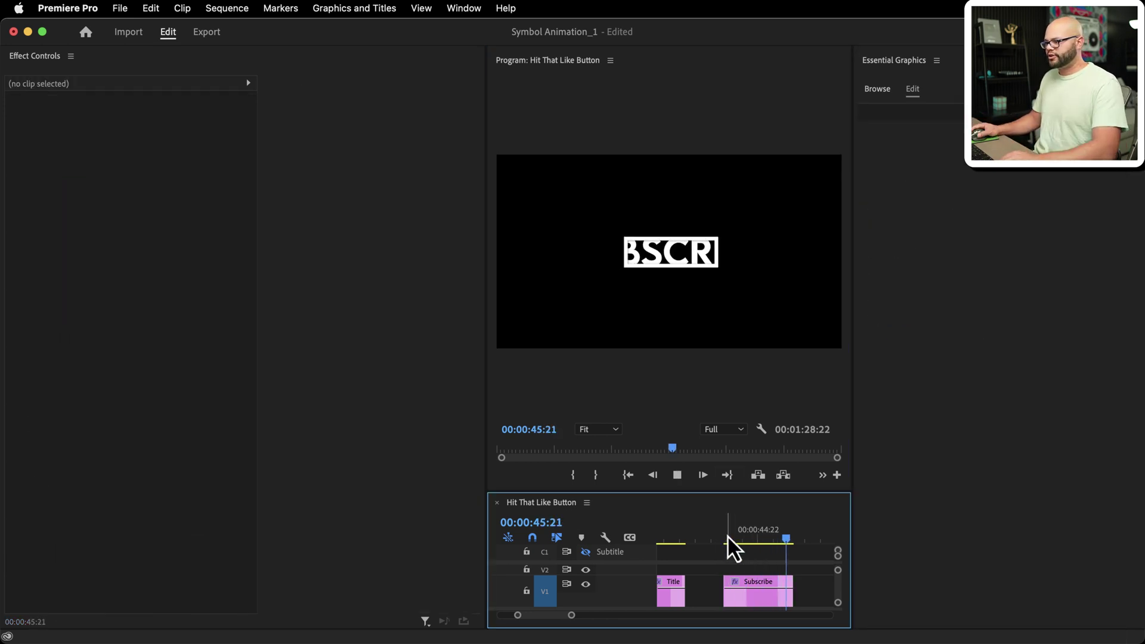
Round the Stroke Rect's corners in the Subscribe graphic to a radius of 98.0.
{"action": "left_click", "coordinate": [778, 209]}
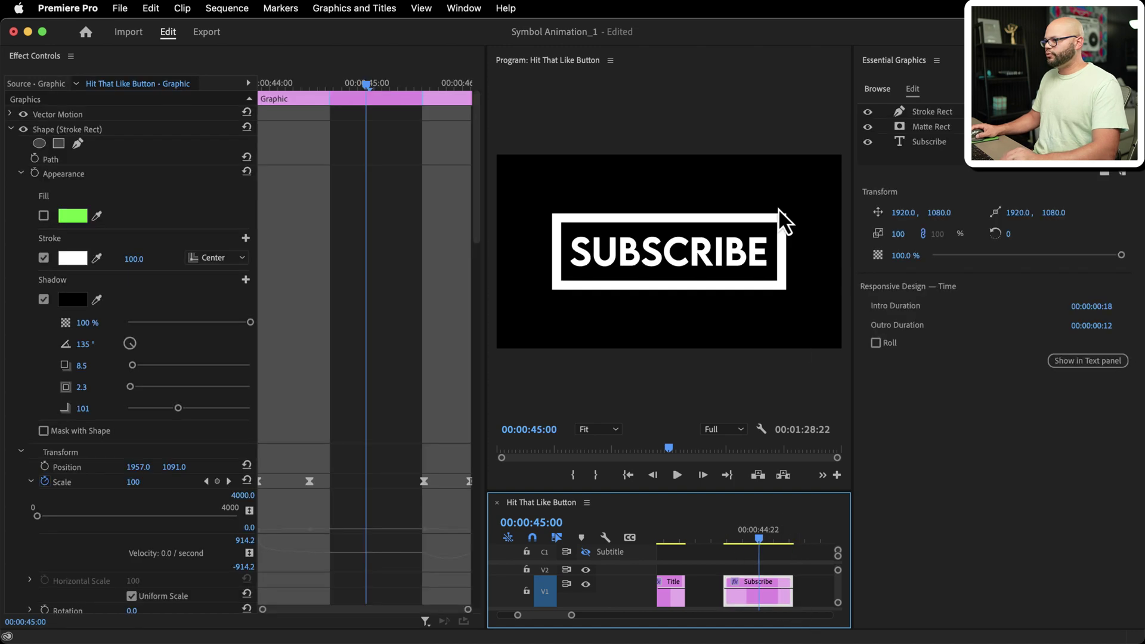
{"action": "left_click", "coordinate": [928, 114]}
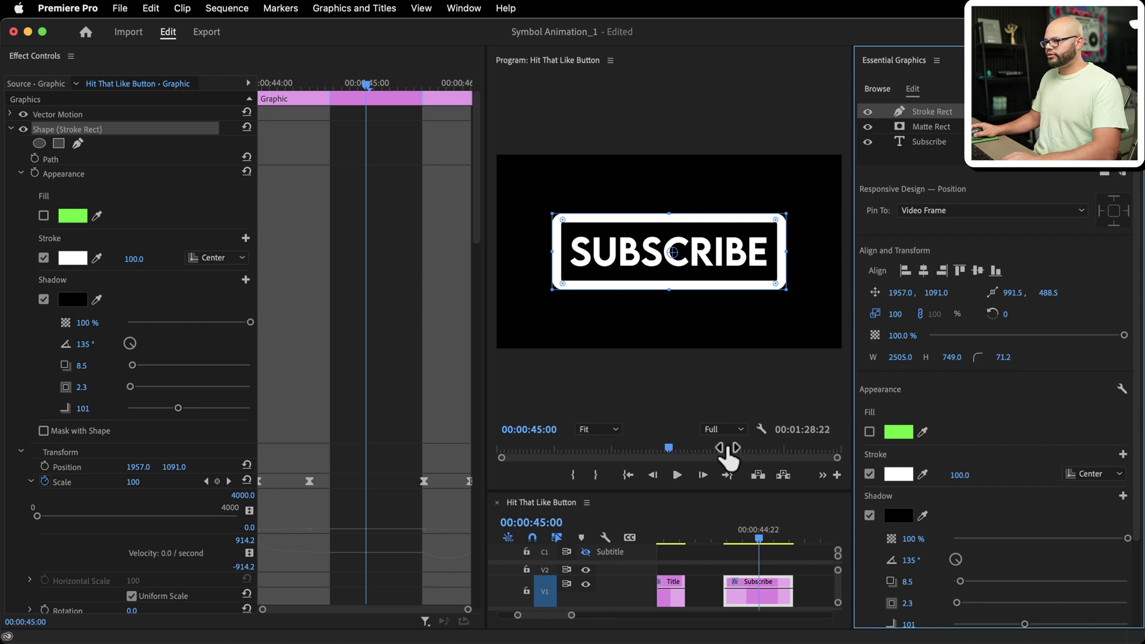
{"action": "left_click", "coordinate": [677, 475]}
Replay the rounded Subscribe animation from the clip's start to review how it scales in and out.
{"action": "left_click", "coordinate": [456, 539]}
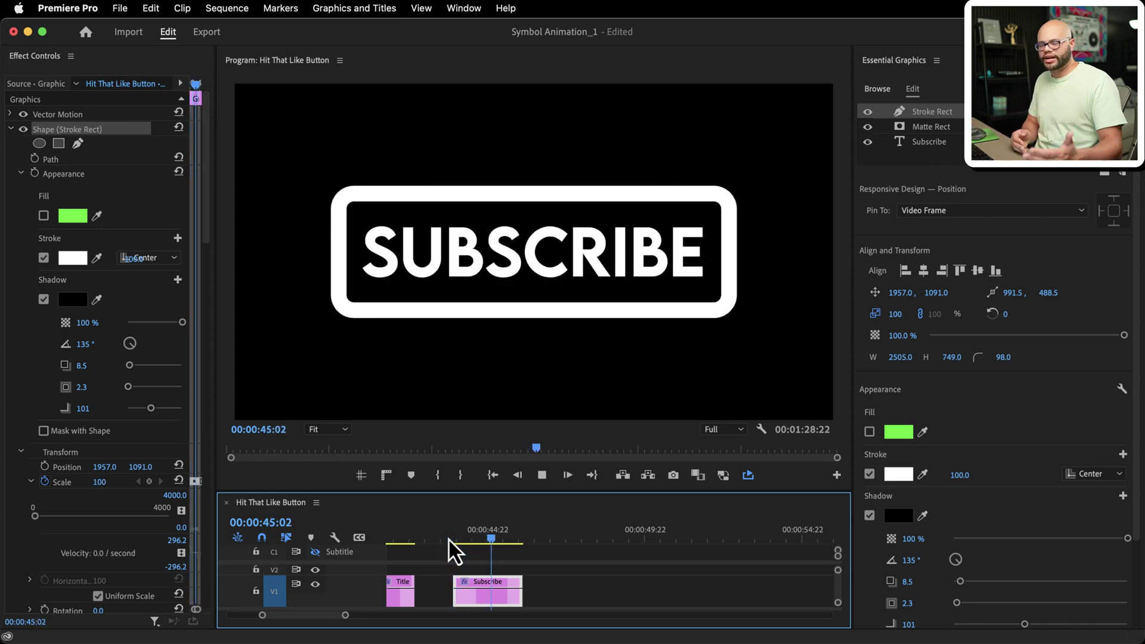
{"action": "key", "text": "space"}
{"action": "left_click", "coordinate": [548, 289]}
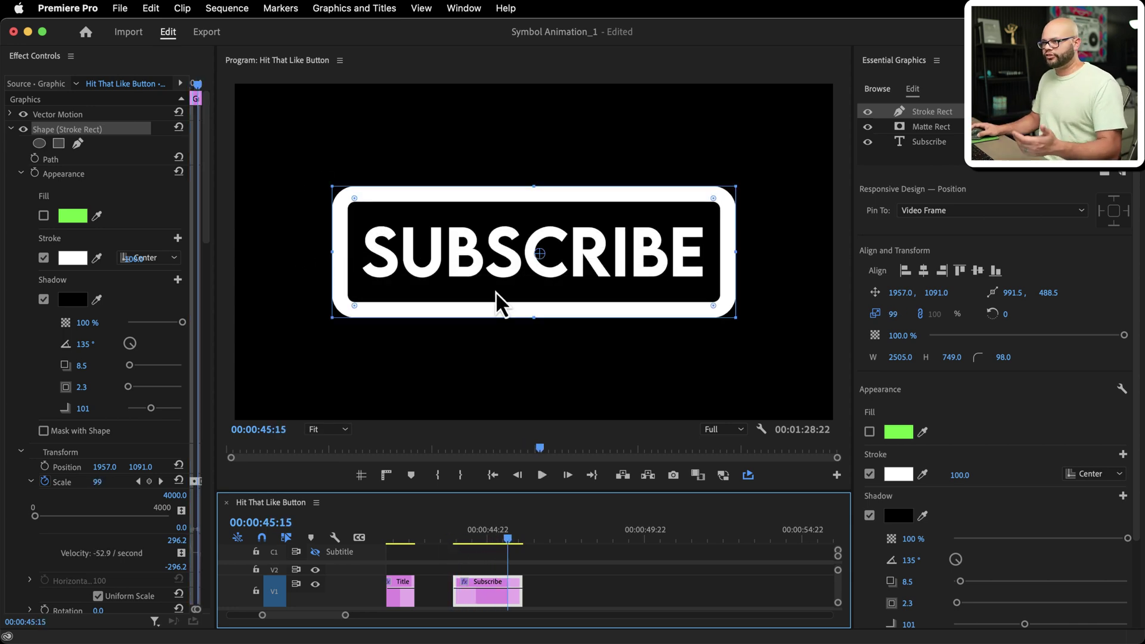
{"action": "left_click", "coordinate": [455, 536]}
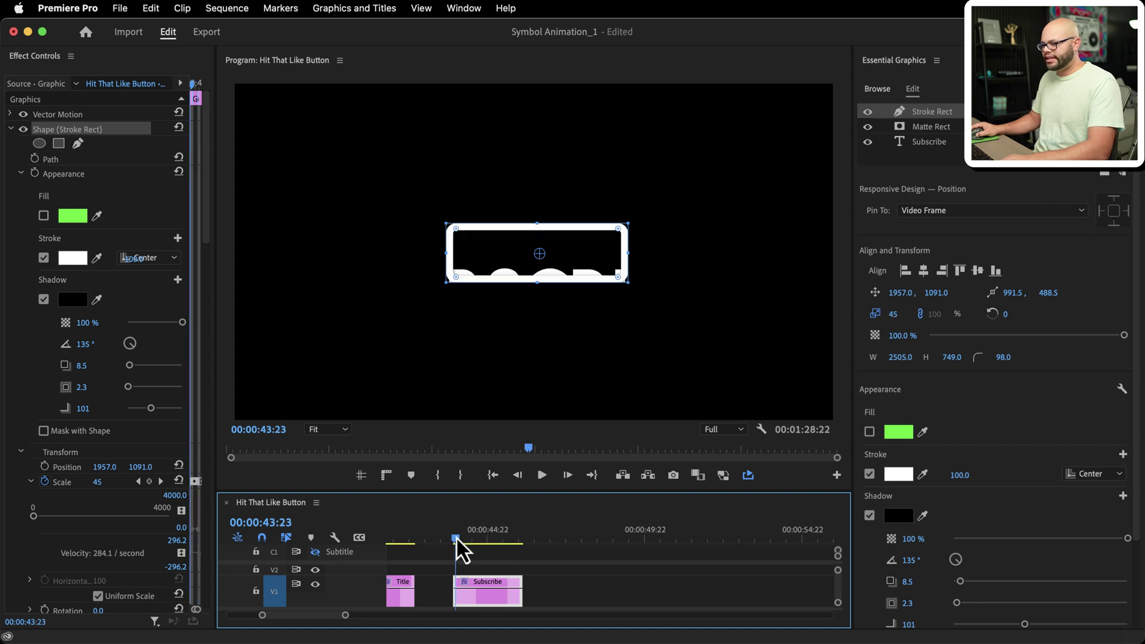
{"action": "key", "text": "space"}
{"action": "key", "text": "space"}
{"action": "left_click", "coordinate": [452, 538]}
{"action": "key", "text": "space"}
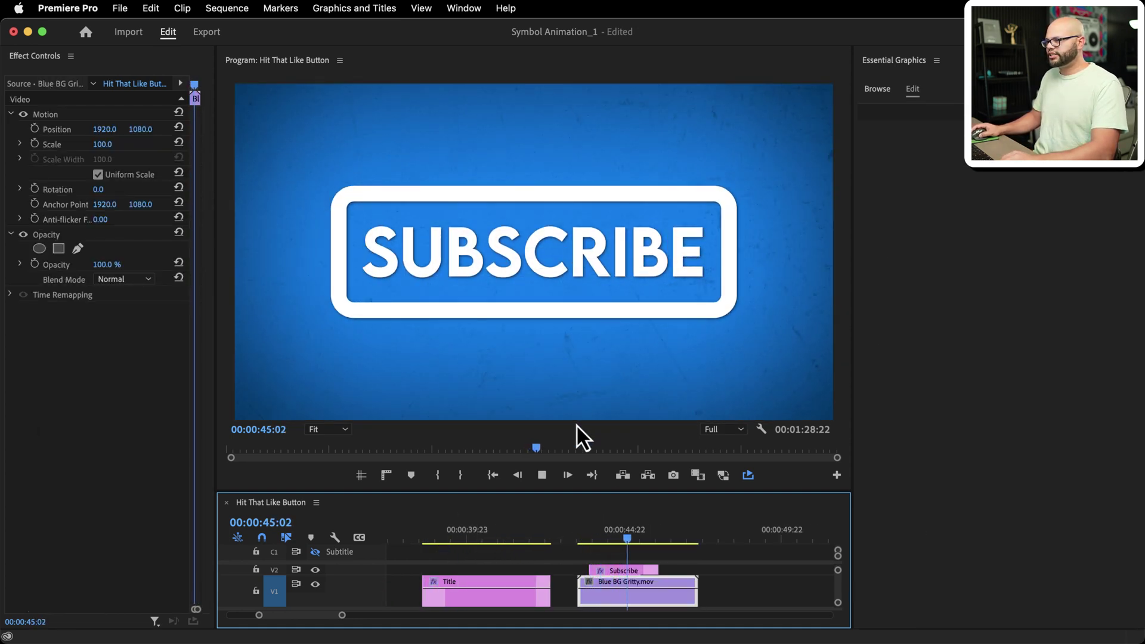